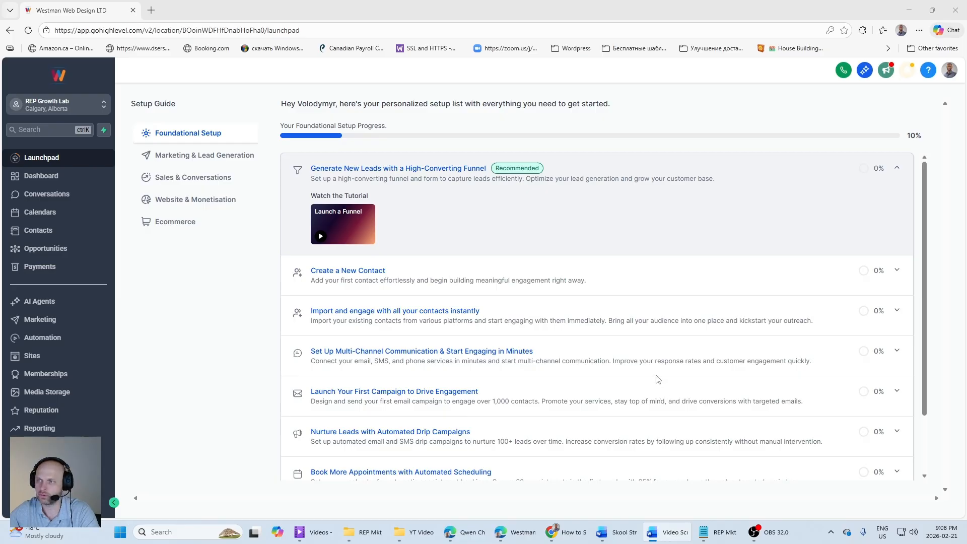
Step: Review the HighLevel support article's section on configuring dedicated email sending domains, and return to the HighLevel account
left_click(552, 533)
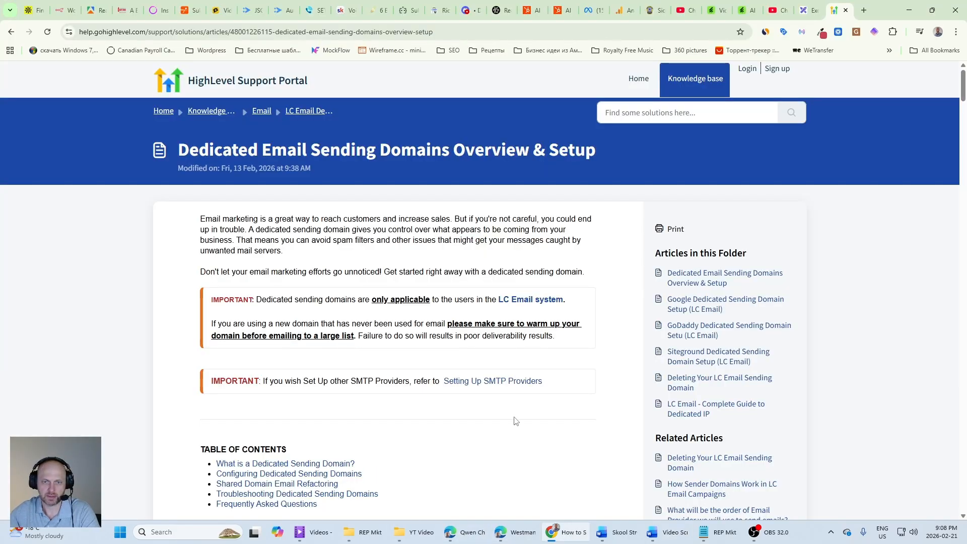
scroll(470, 351, "down", 15)
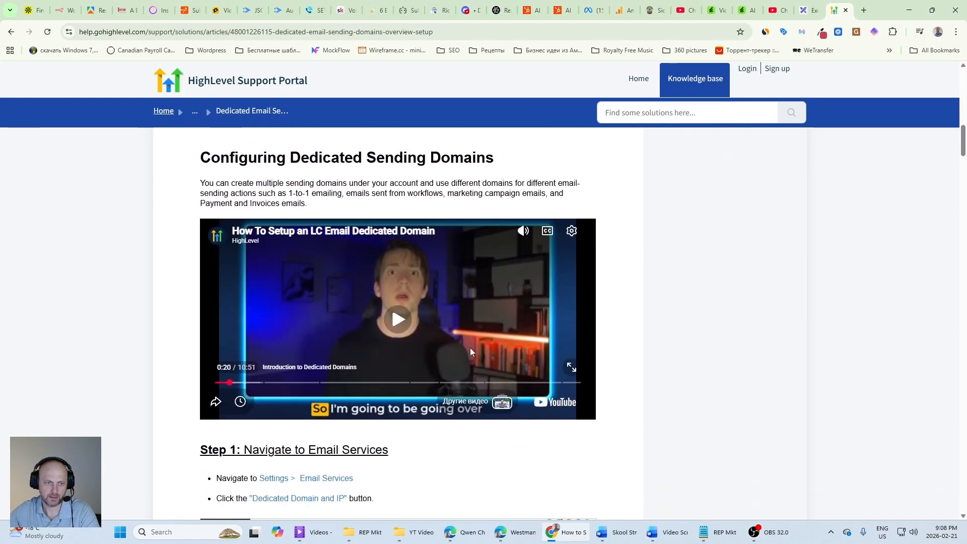
key("alt+Tab")
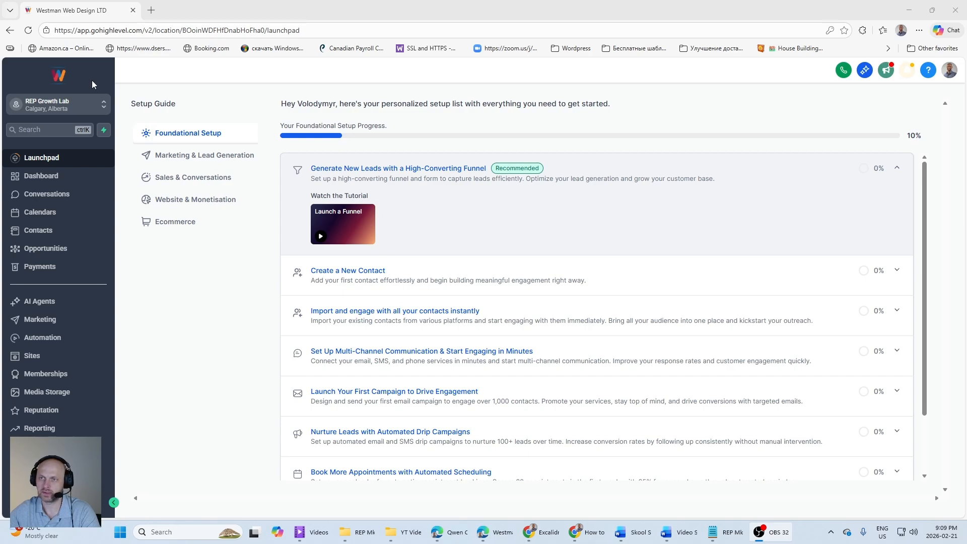
Step: Choose REP Growth Lab as the sub-account to work in
left_click(103, 107)
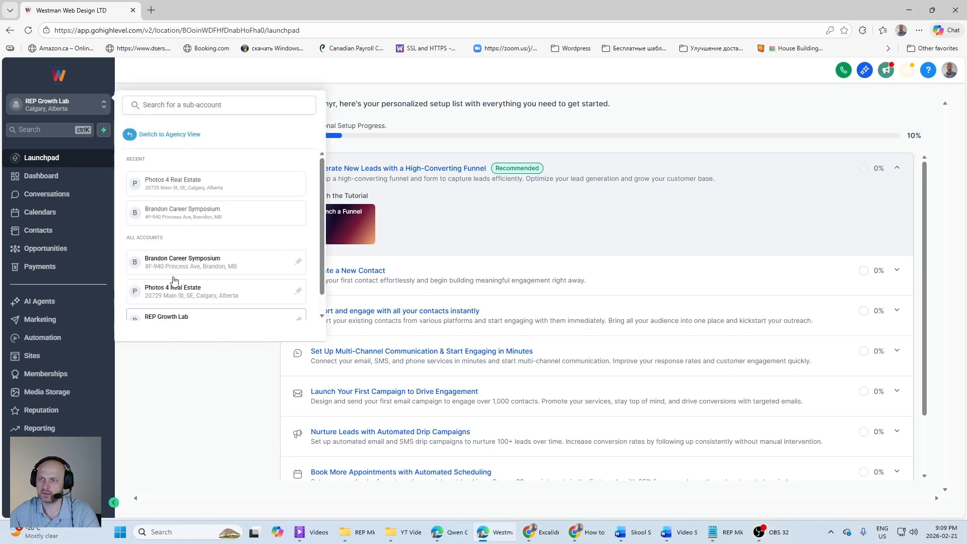
scroll(173, 281, "down", 1)
left_click(174, 305)
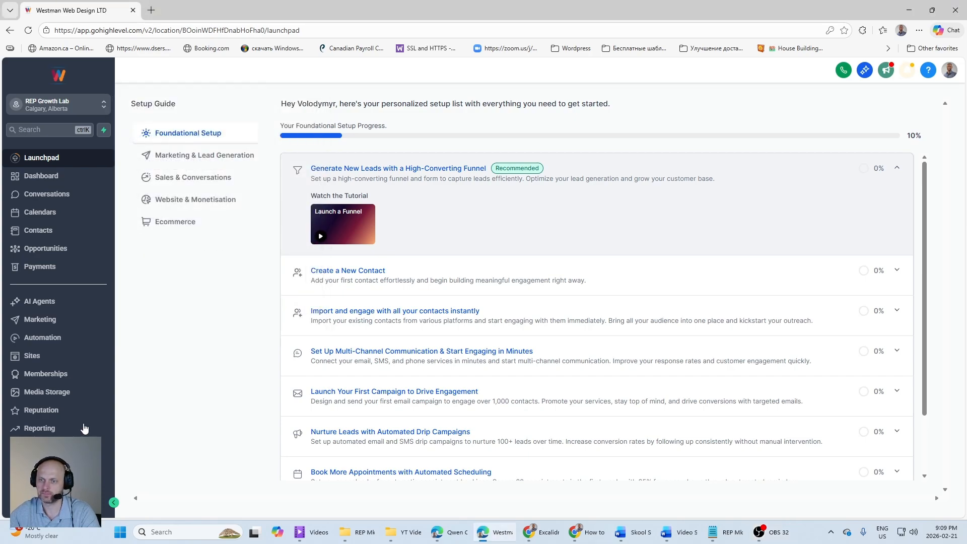
Step: Open the sub-account's Email Services settings, dismiss the deliverability notification and go to the dedicated domain page
left_click(40, 499)
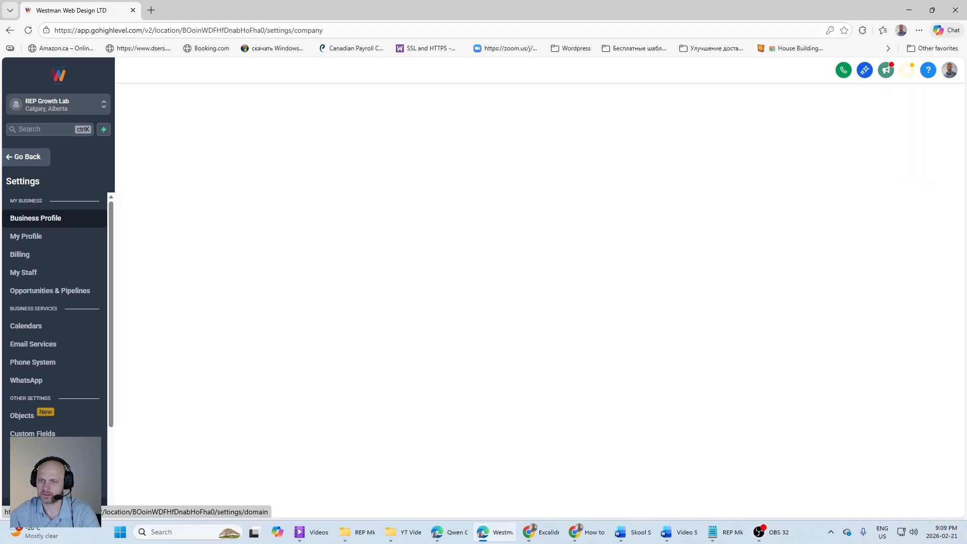
left_click(34, 347)
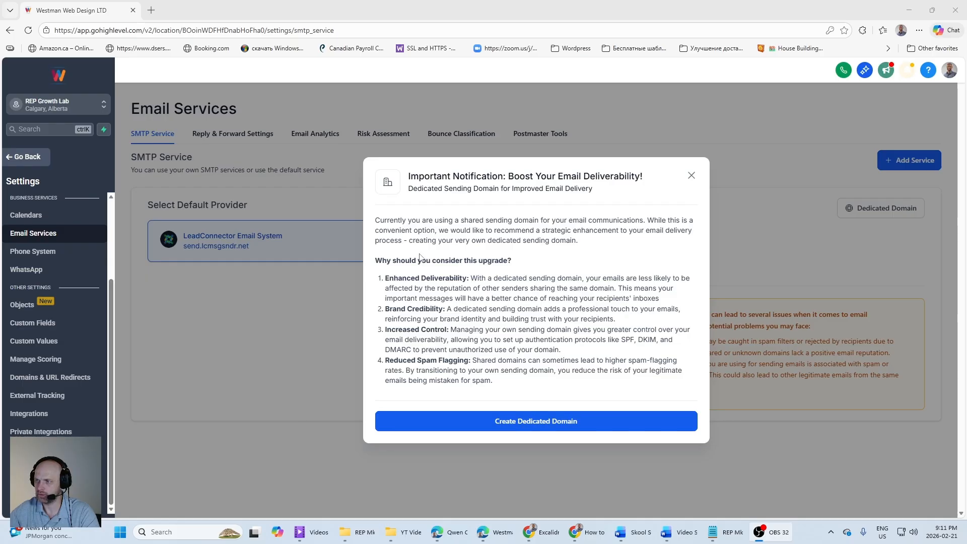
left_click(691, 177)
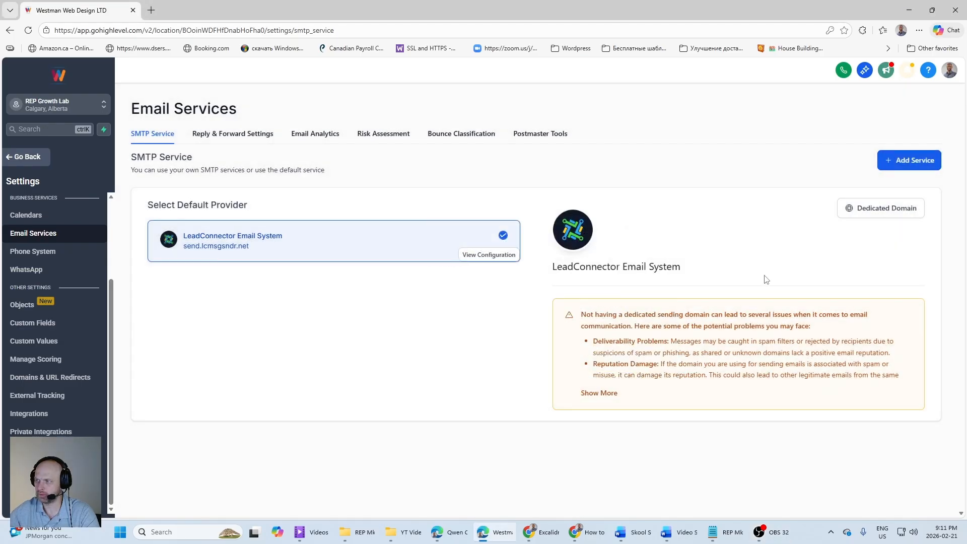
left_click(876, 208)
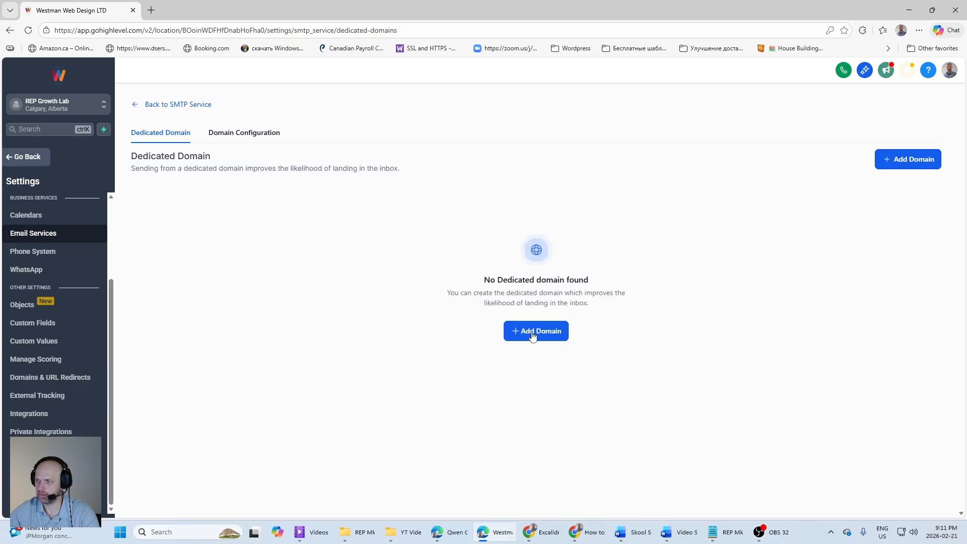
Step: Enter lc.repmkt.com as a new dedicated sending domain and submit it for adding and verification
left_click(533, 336)
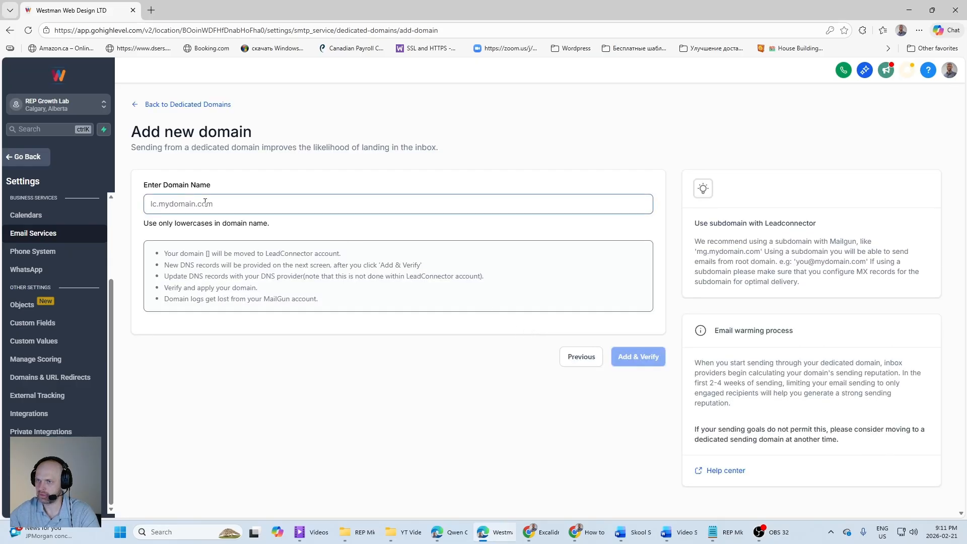
left_click(228, 205)
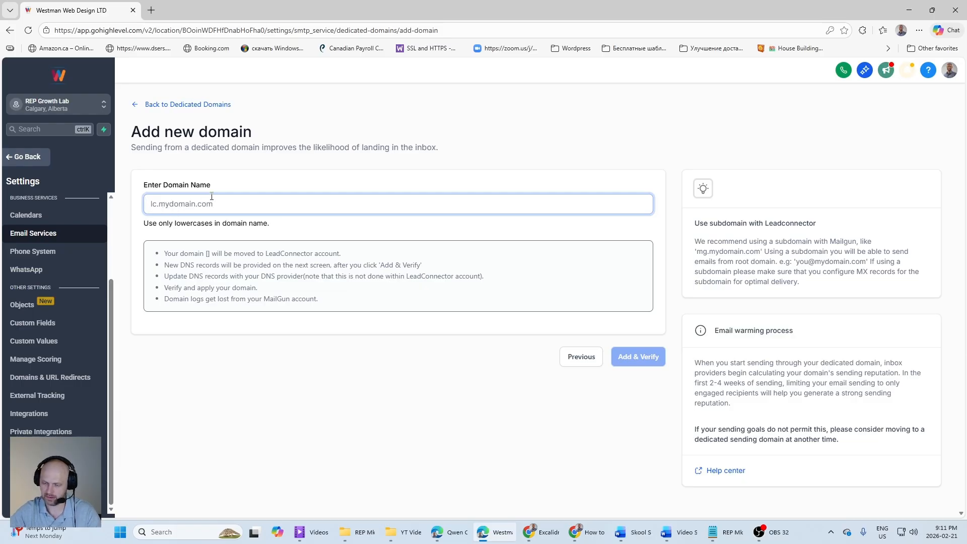
type("lc.")
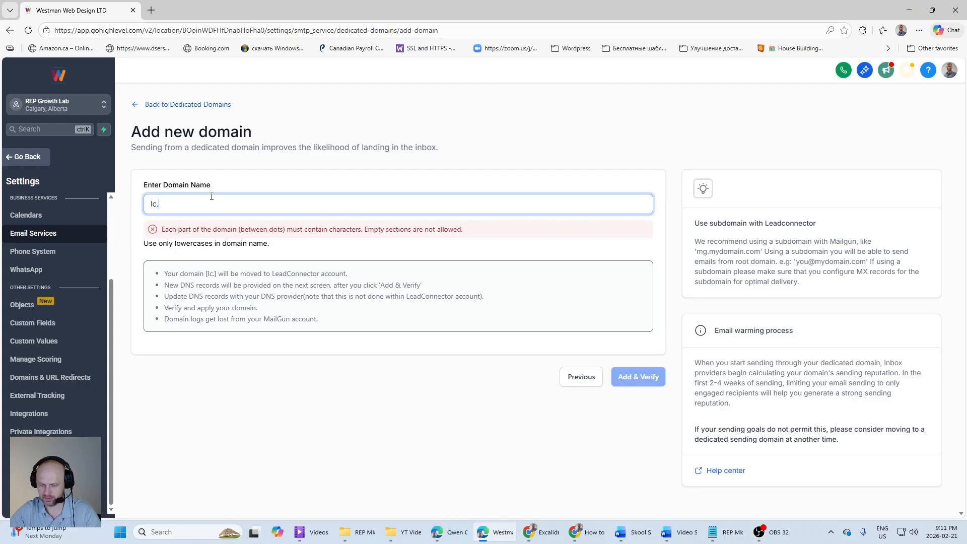
type("repm")
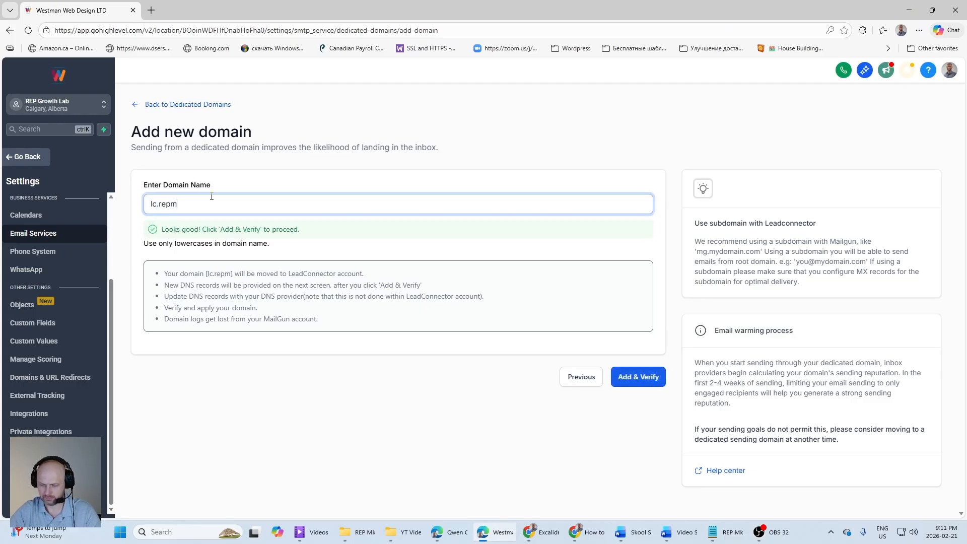
type("kt.com")
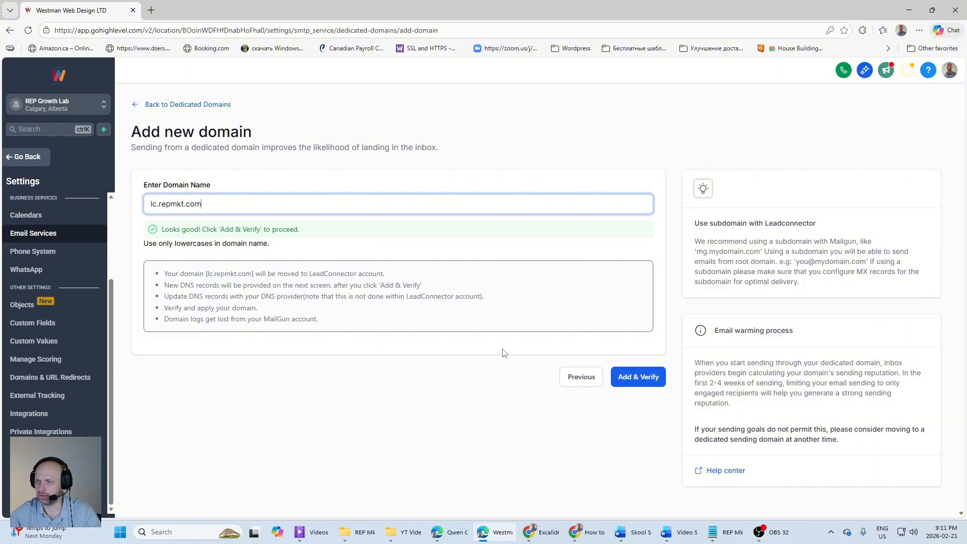
left_click(637, 381)
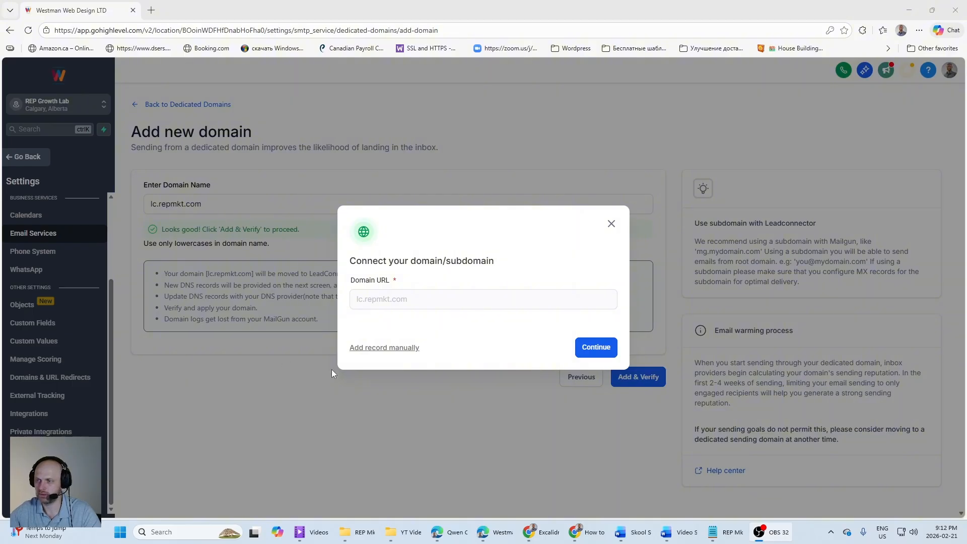
Step: Preview the DNS records that automatic Cloudflare authorization would add for lc.repmkt.com, and go back without authorizing
left_click(599, 352)
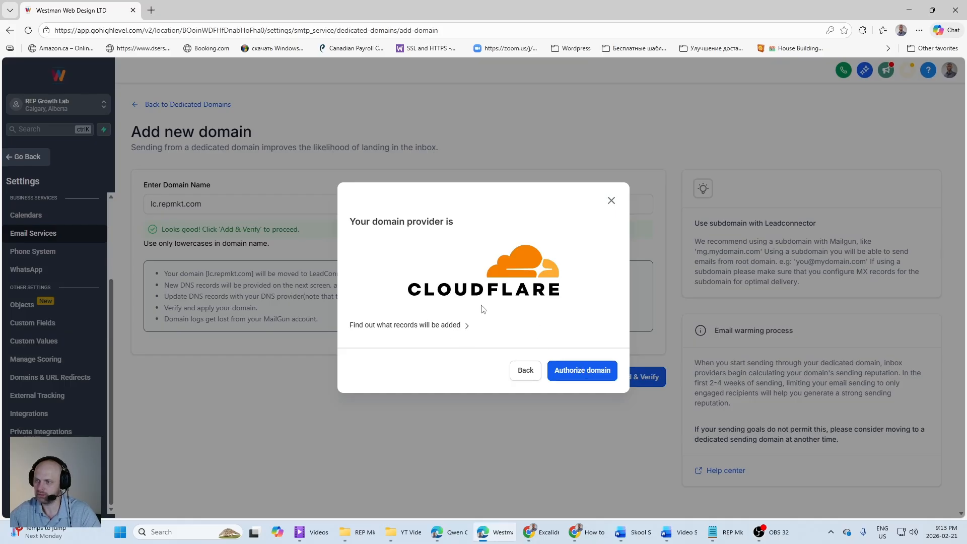
left_click(467, 327)
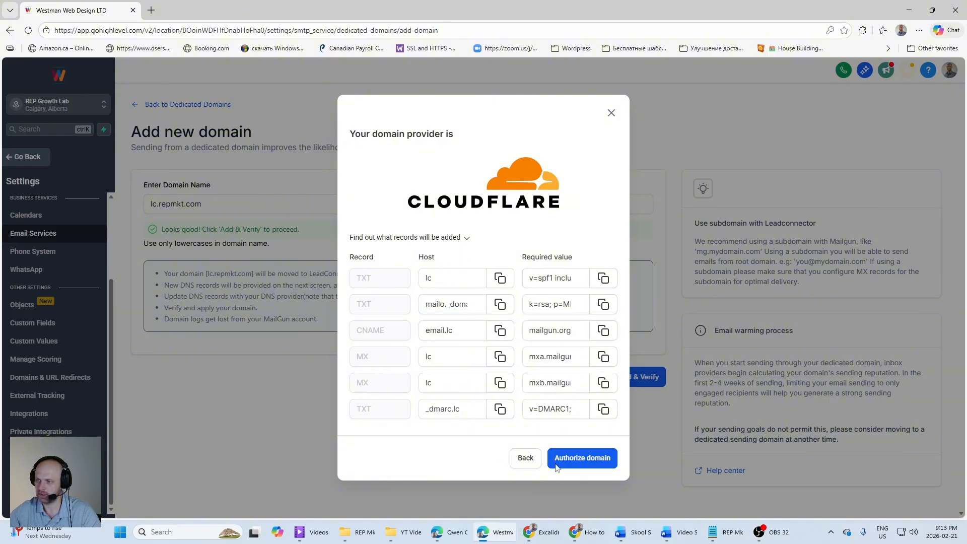
left_click(536, 464)
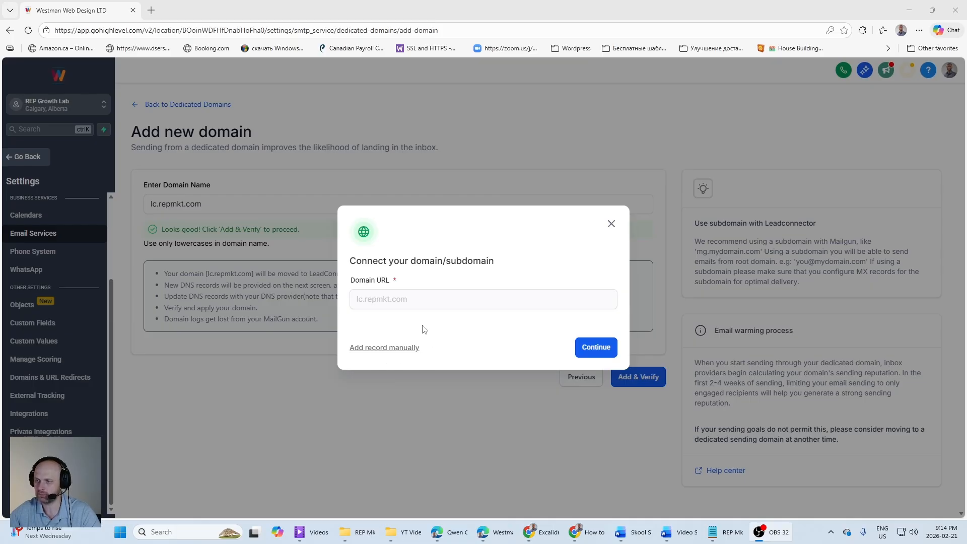
Step: Choose to add the lc.repmkt.com DNS records manually and check the host of the first TXT record
left_click(387, 348)
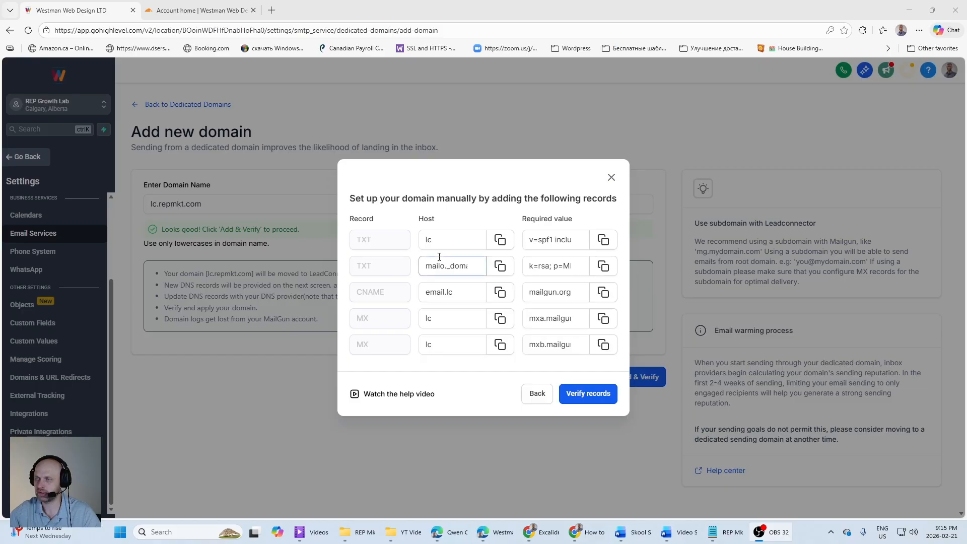
left_click(183, 14)
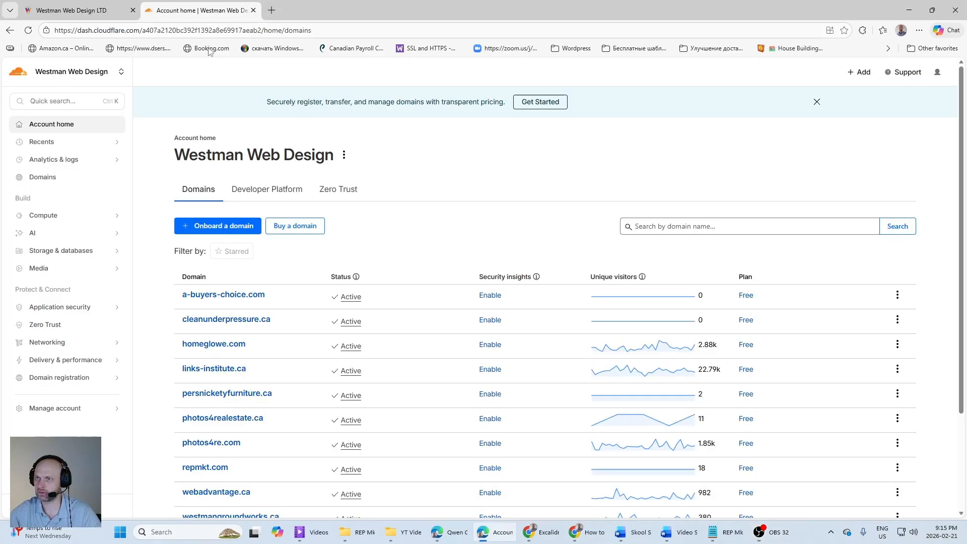
left_click(76, 10)
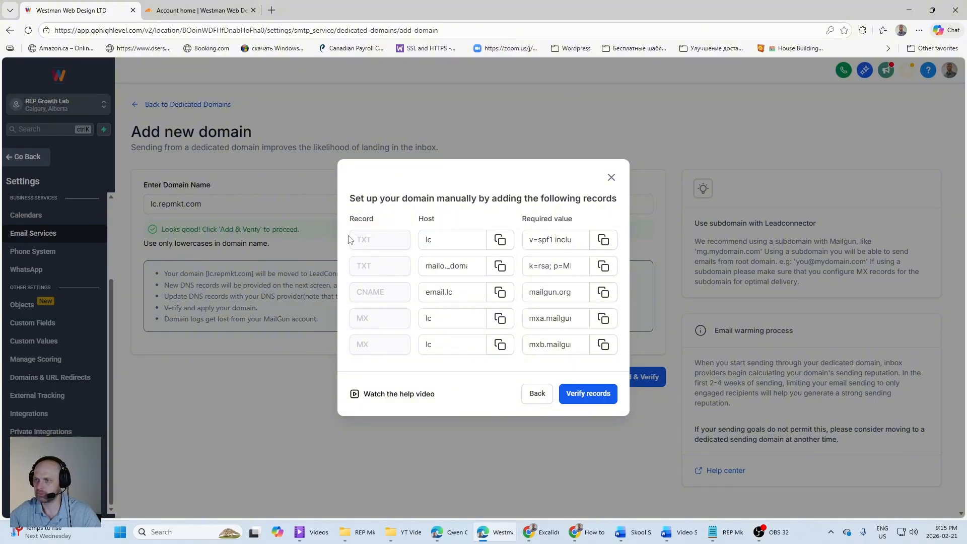
left_click(444, 245)
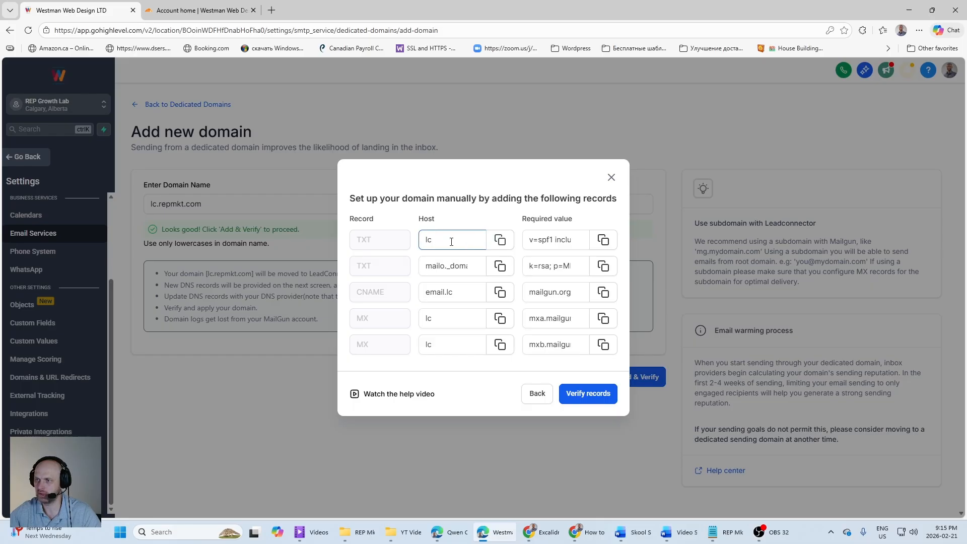
Step: Switch to Cloudflare and open the DNS records of the repmkt.com domain
left_click(185, 12)
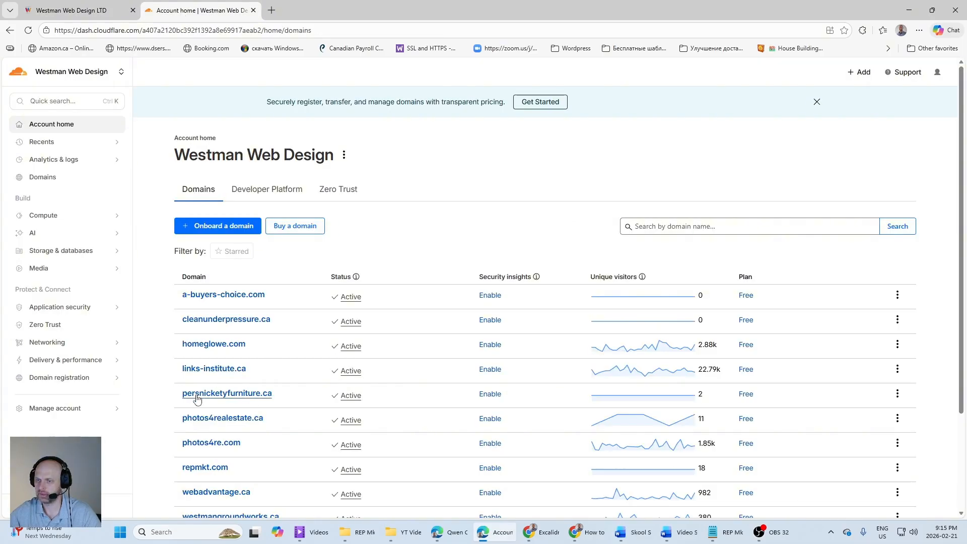
scroll(195, 397, "down", 3)
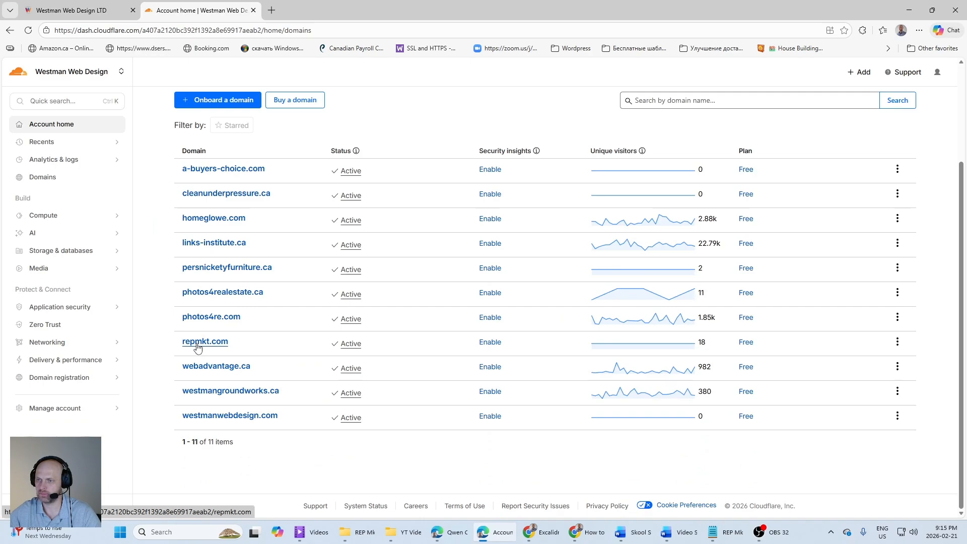
left_click(197, 342)
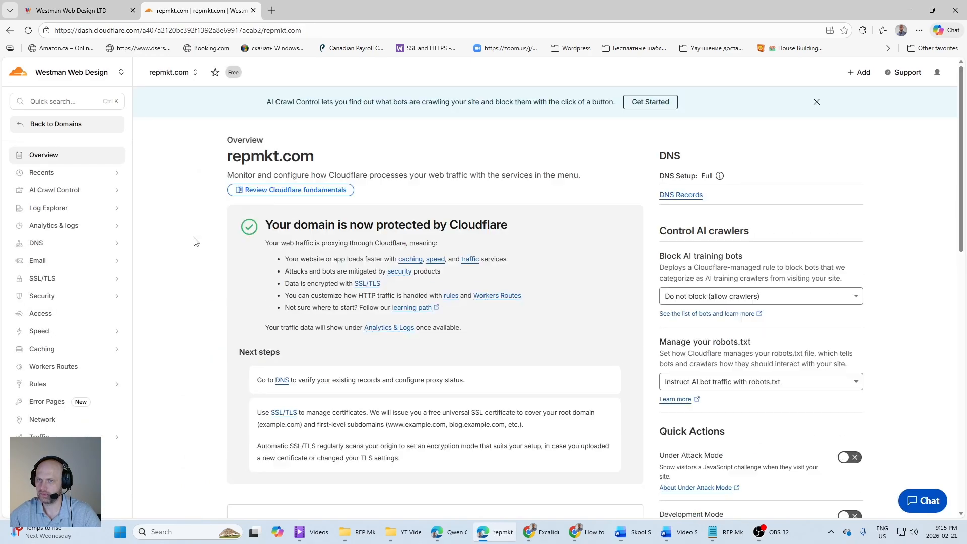
left_click(37, 246)
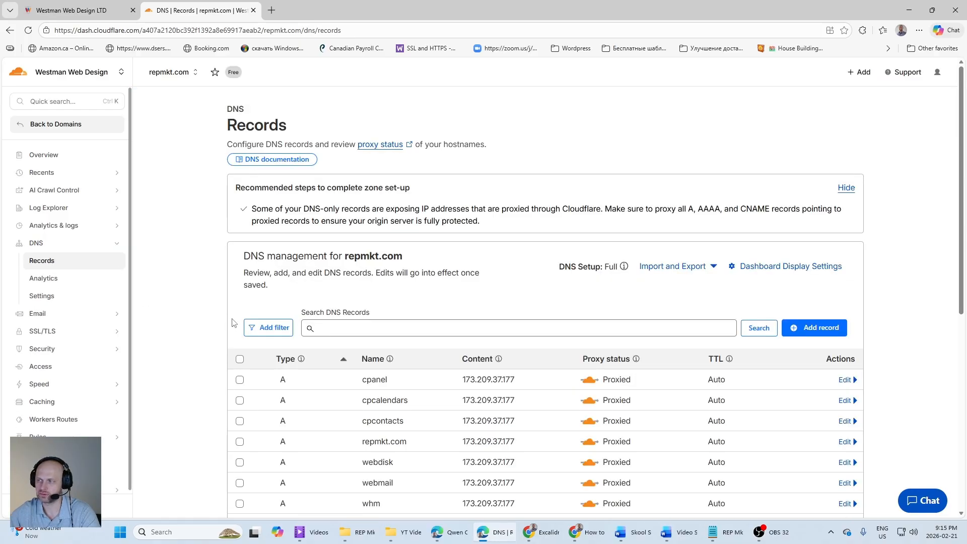
Step: Copy the first TXT record's host from HighLevel and start a TXT record named lc in Cloudflare
scroll(233, 322, "down", 4)
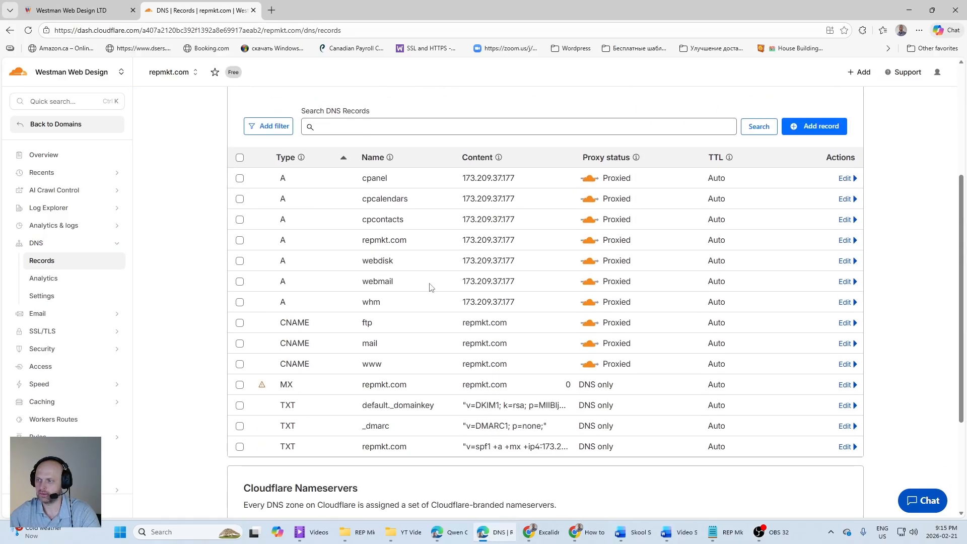
left_click(810, 126)
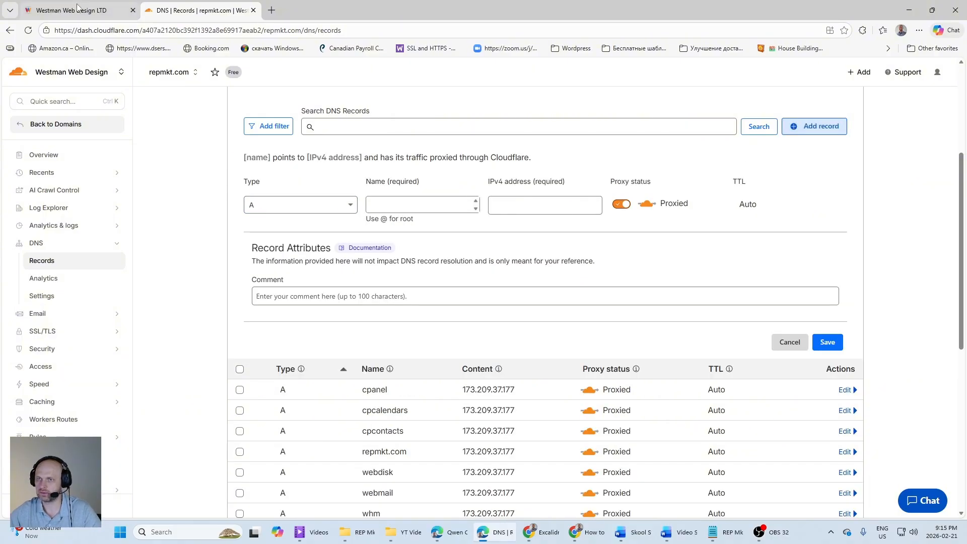
key("ctrl+Tab")
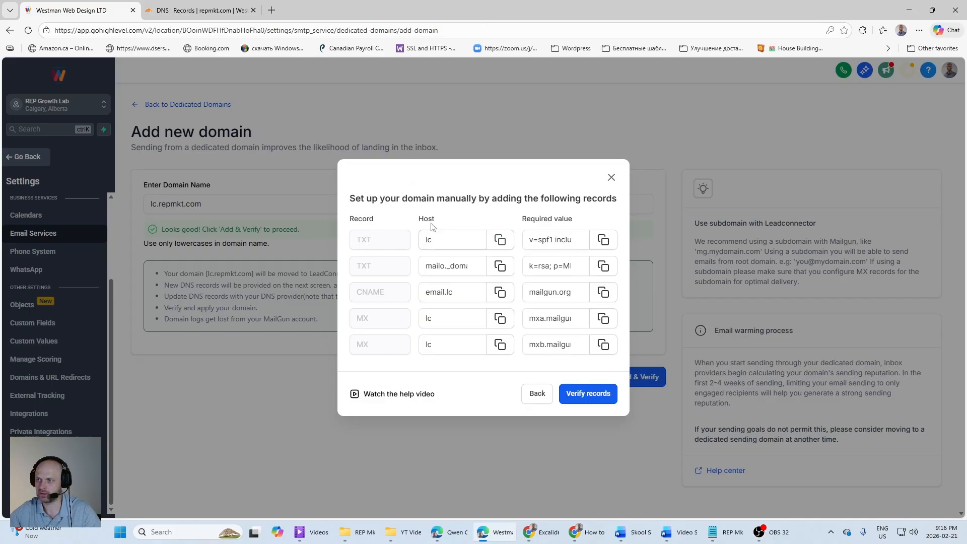
left_click(500, 240)
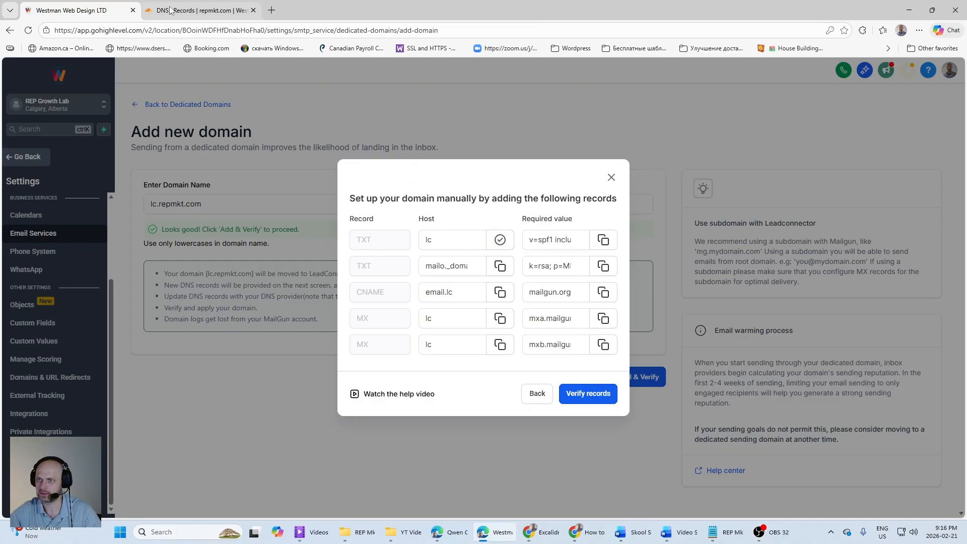
left_click(195, 9)
left_click(340, 204)
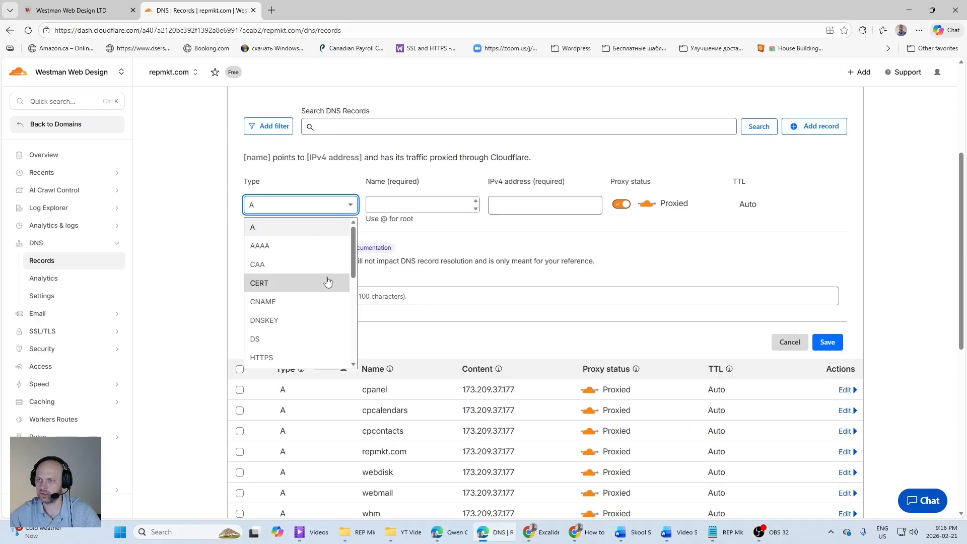
scroll(341, 312, "down", 3)
scroll(341, 313, "down", 3)
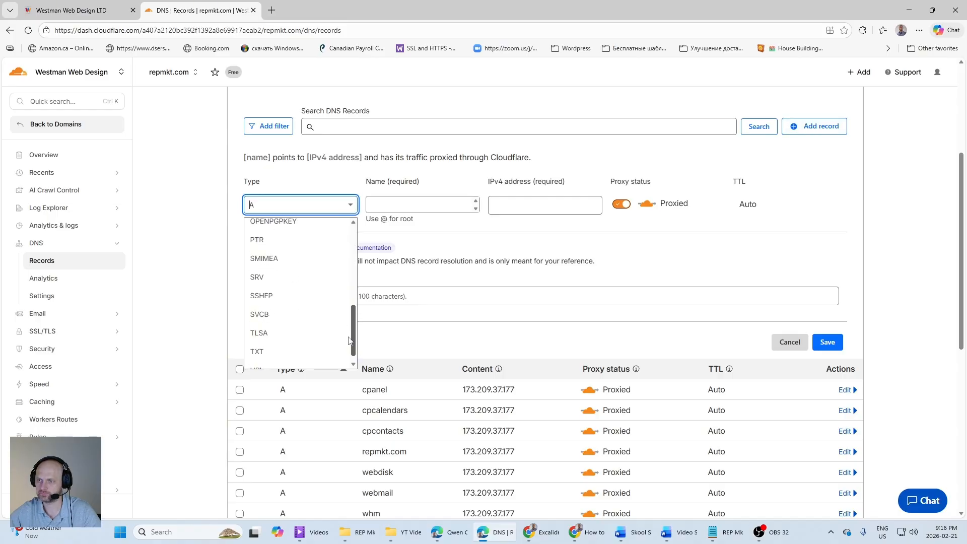
left_click(295, 344)
left_click(388, 206)
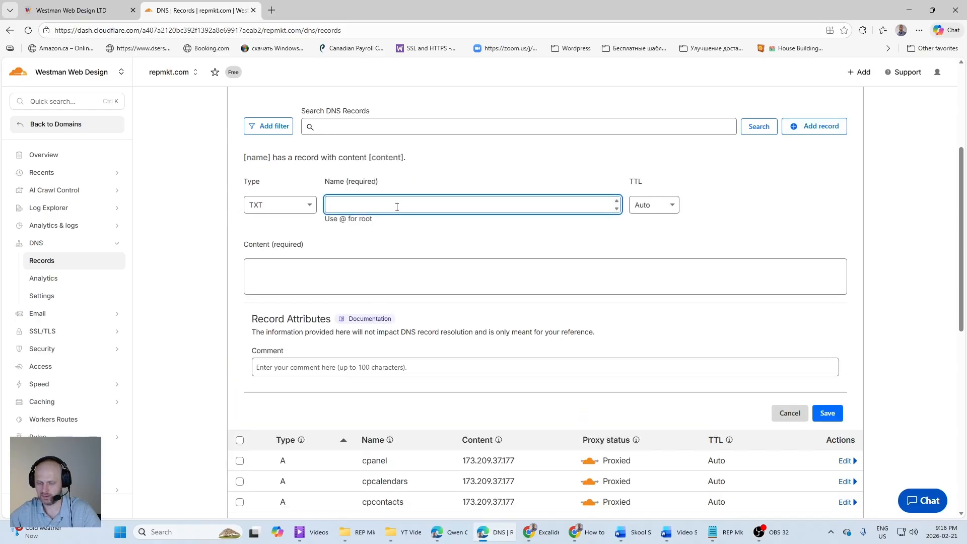
type("lc")
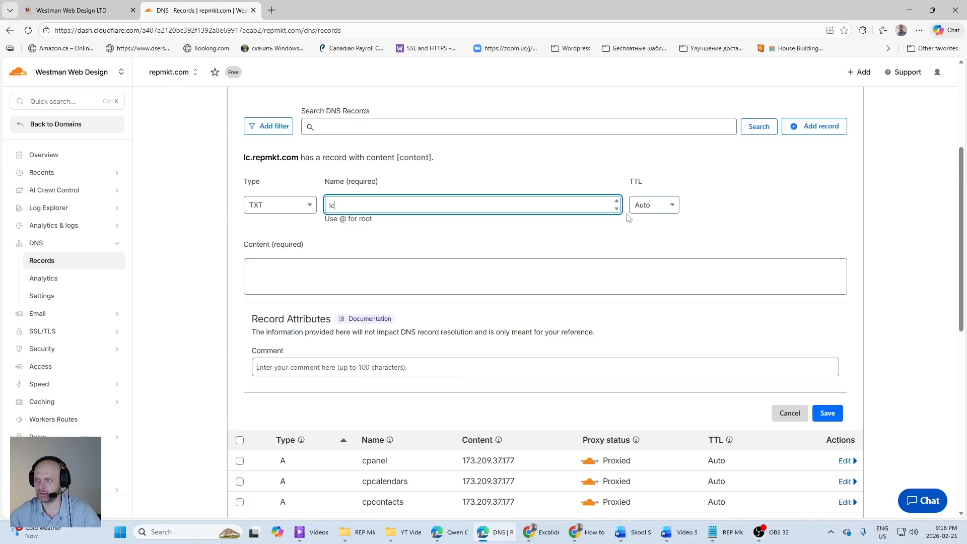
Step: Fill the lc TXT record with HighLevel's required value, v=spf1 include:spf.leadconnectorhq.com include:mailgun.org ~all, and save it in Cloudflare
left_click(84, 10)
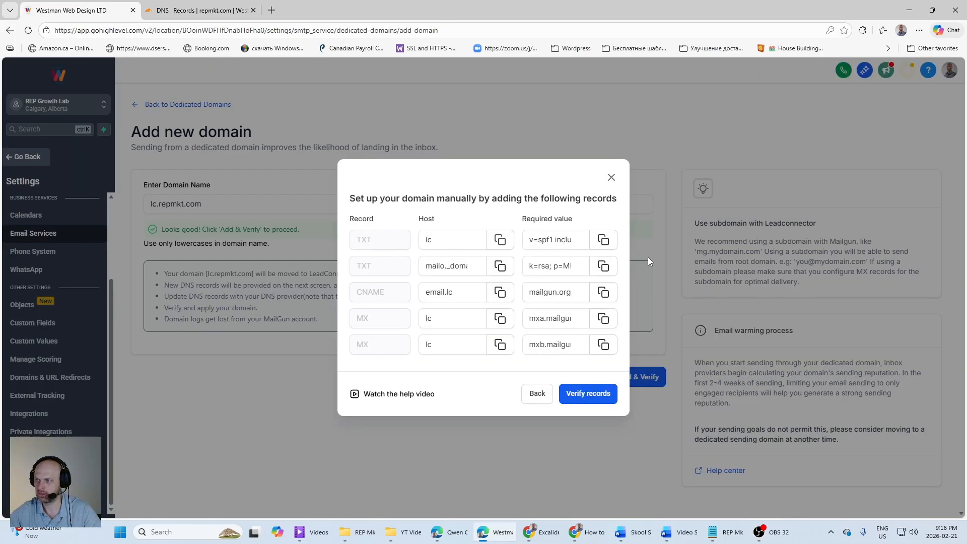
left_click(596, 246)
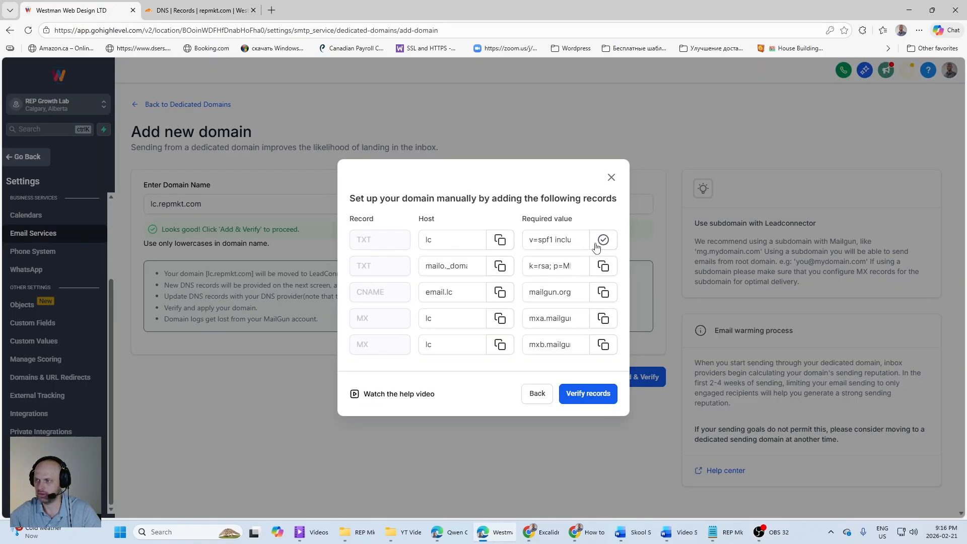
left_click(197, 9)
left_click(295, 273)
key("ctrl+v")
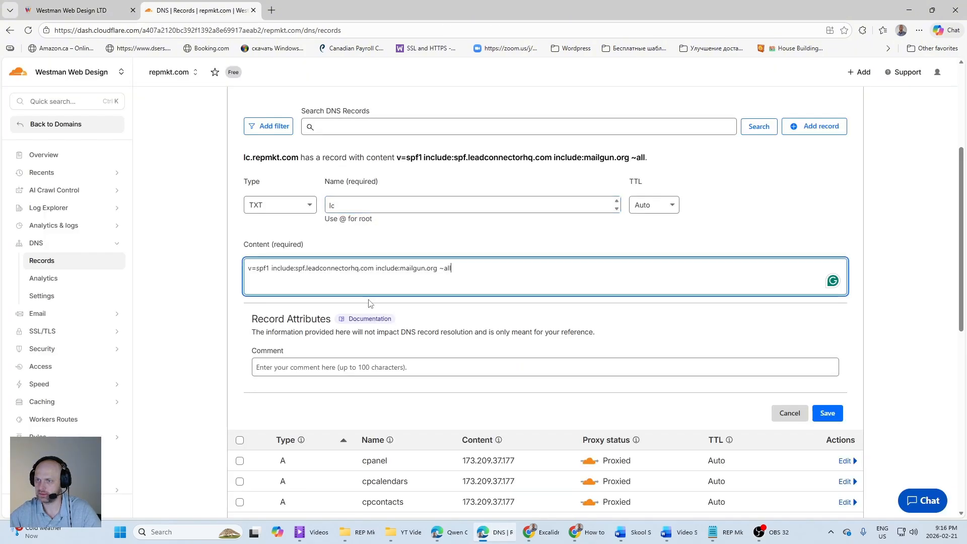
left_click(827, 414)
Step: Copy the second TXT record's host from HighLevel and start a Cloudflare TXT record named mailo._domainkey.lc
left_click(61, 14)
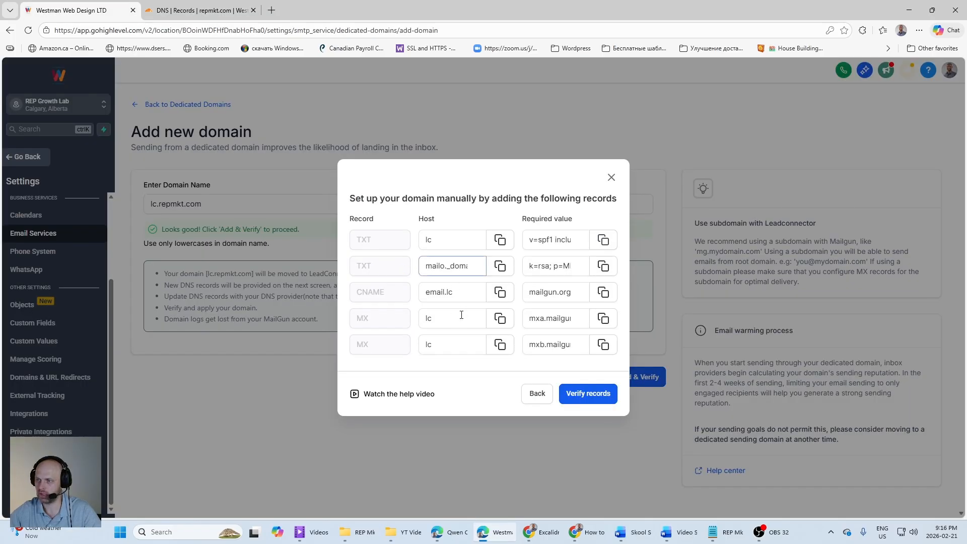
left_click(500, 267)
left_click(199, 10)
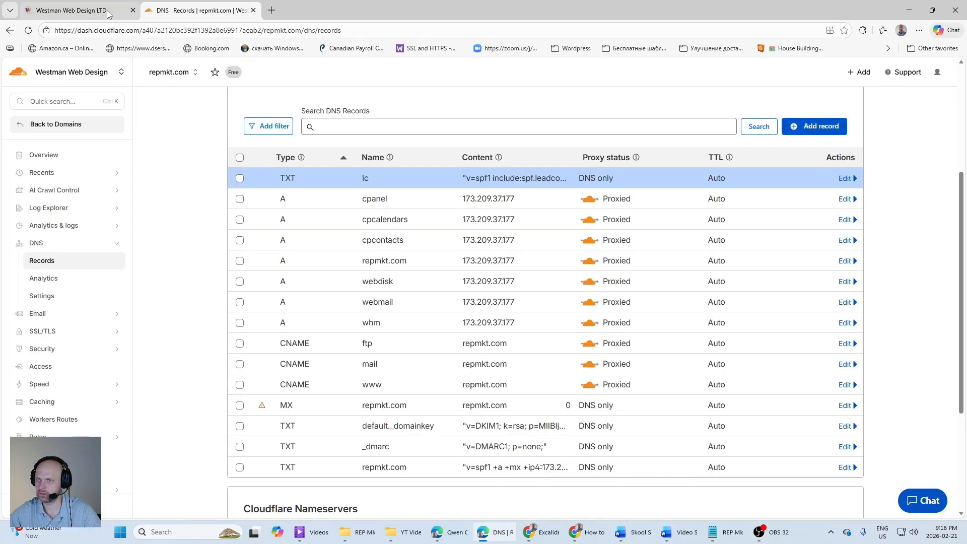
left_click(807, 129)
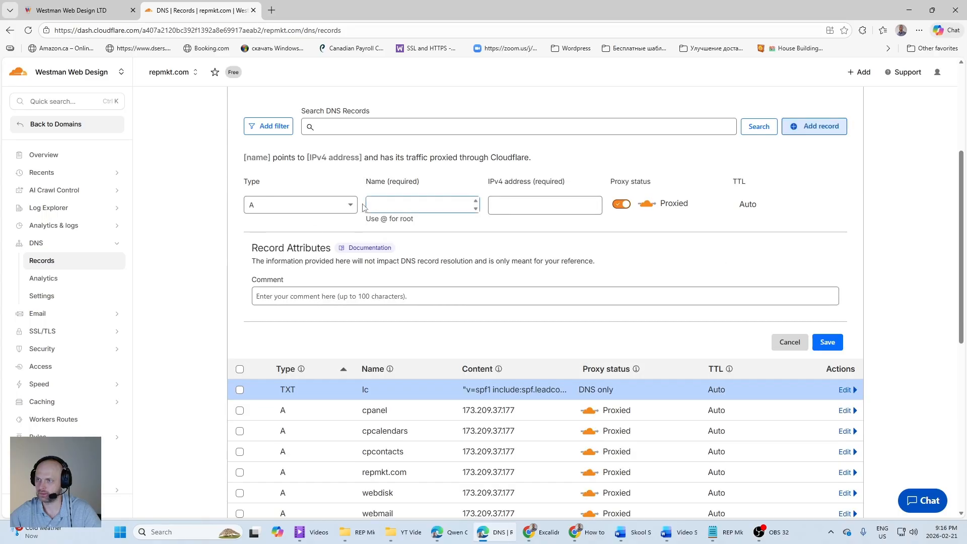
left_click(307, 204)
scroll(356, 345, "down", 3)
scroll(356, 345, "down", 2)
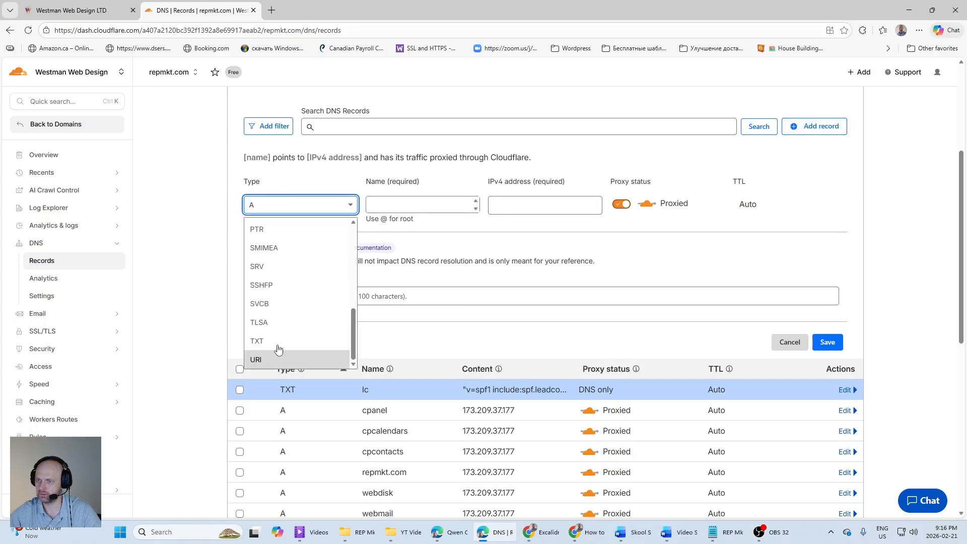
left_click(277, 342)
left_click(395, 206)
key("ctrl+v")
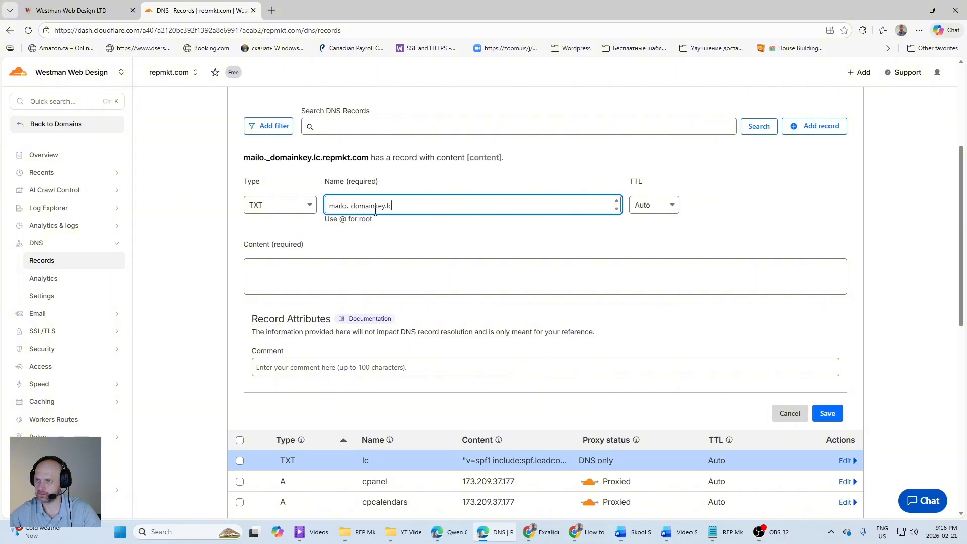
Step: Copy the second TXT record's required DKIM value from HighLevel into the Cloudflare record's content and save the record
left_click(302, 276)
left_click(78, 13)
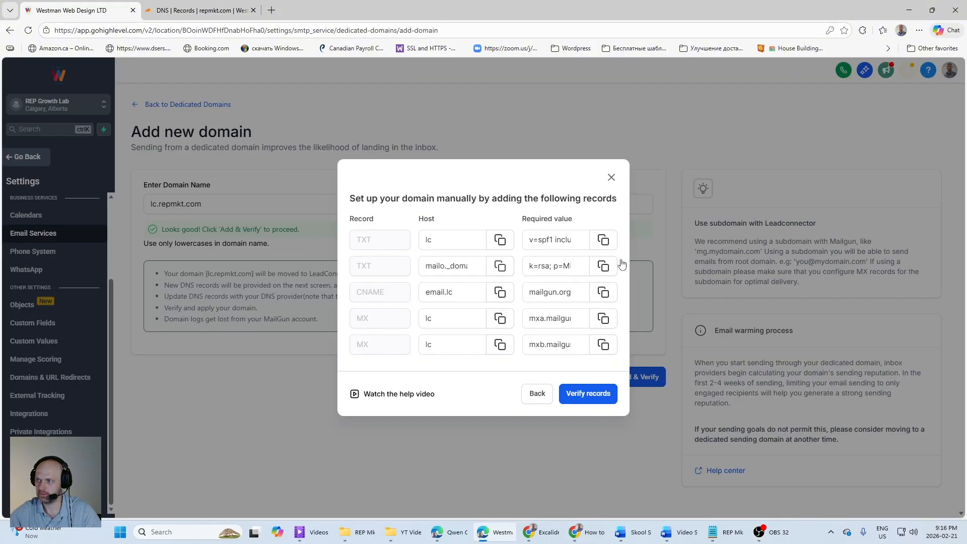
left_click(607, 271)
left_click(206, 14)
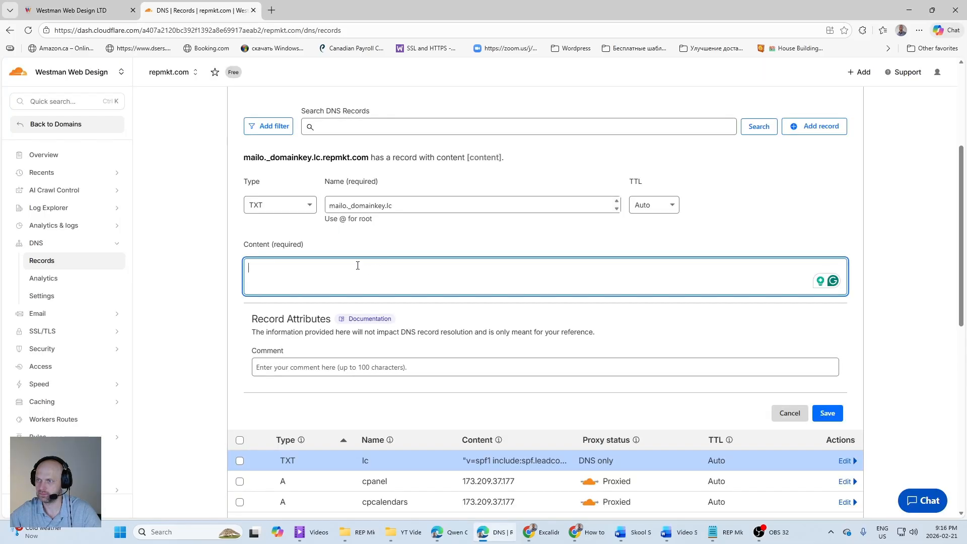
key("ctrl+v")
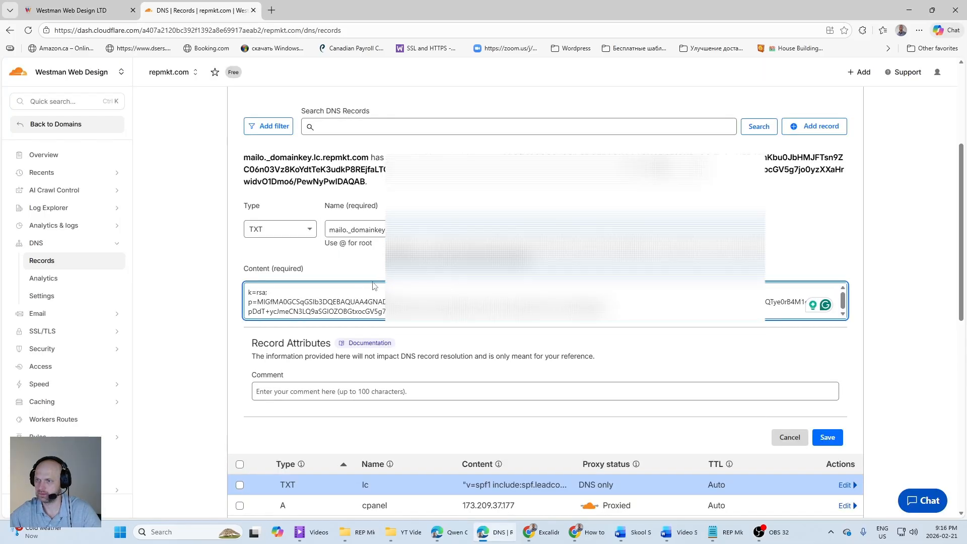
left_click(834, 436)
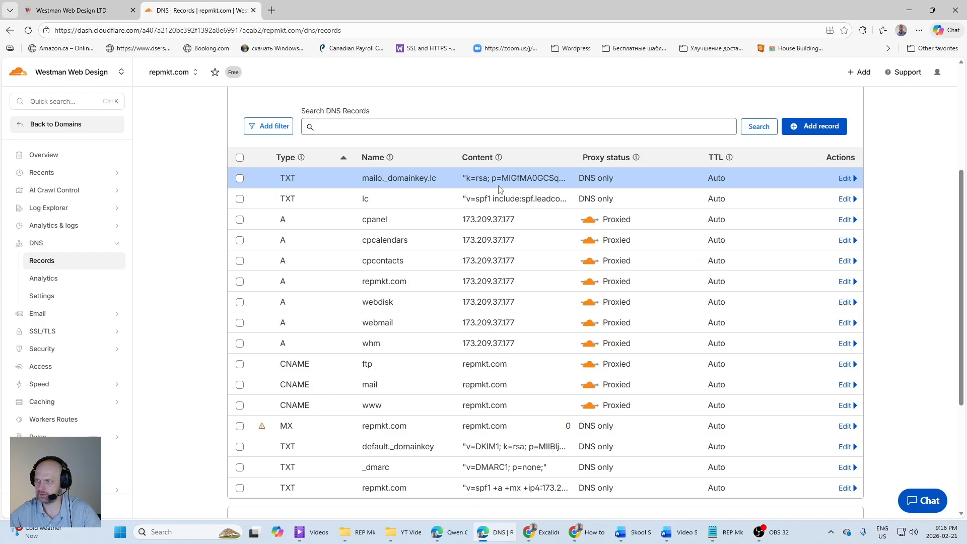
Step: Copy the CNAME record's host from HighLevel and start a Cloudflare CNAME record named email.lc
left_click(76, 10)
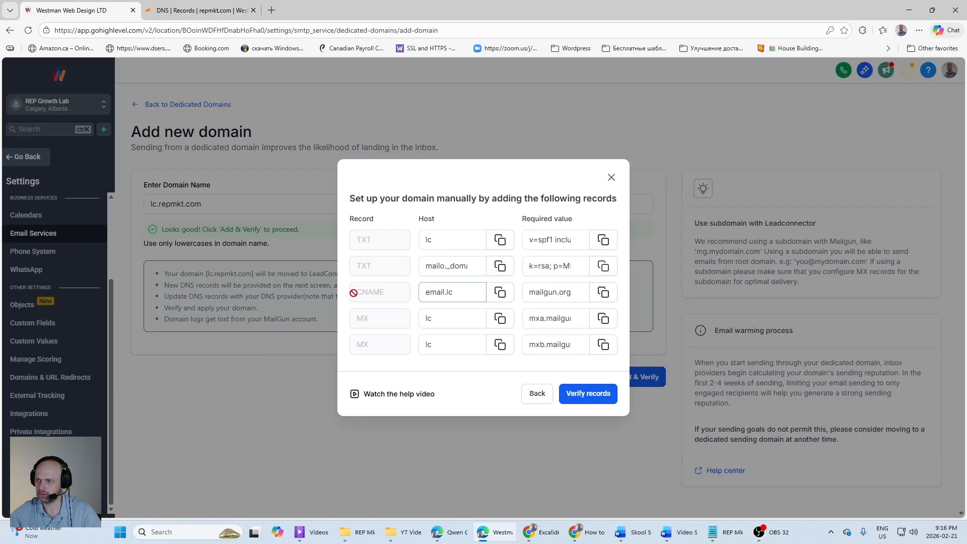
left_click(499, 292)
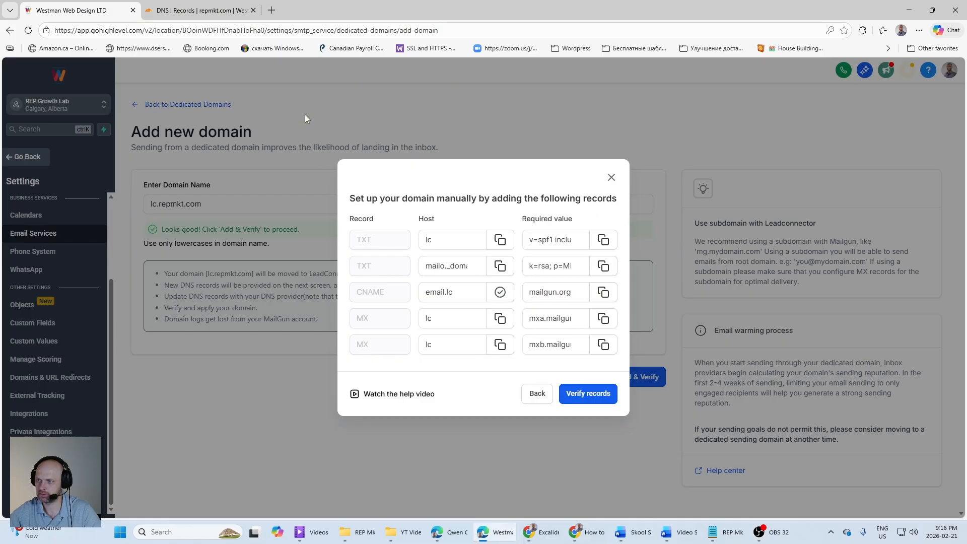
left_click(191, 9)
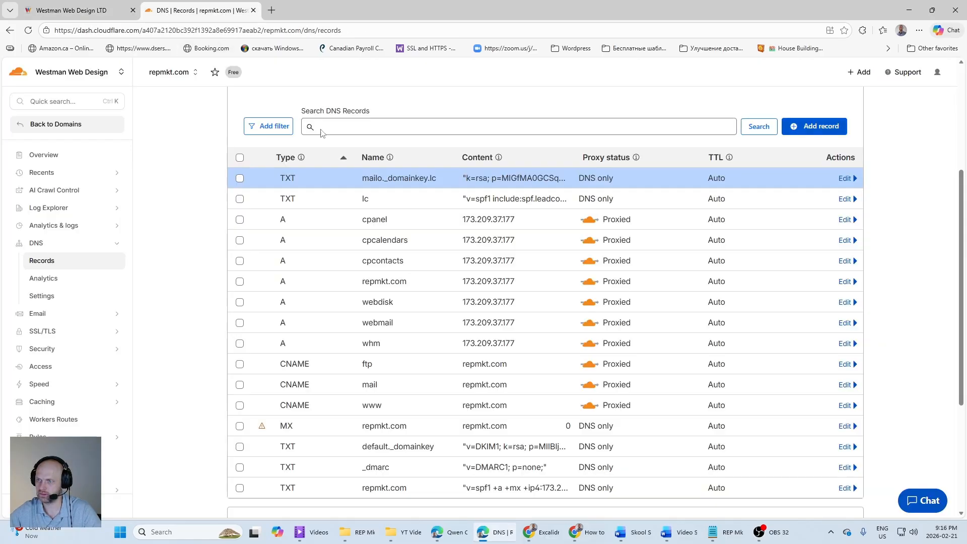
left_click(801, 127)
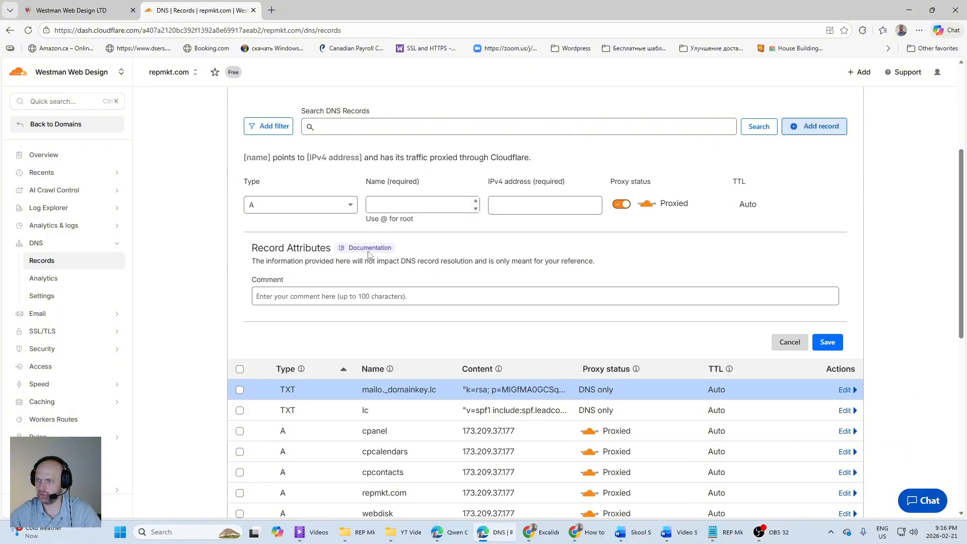
left_click(333, 205)
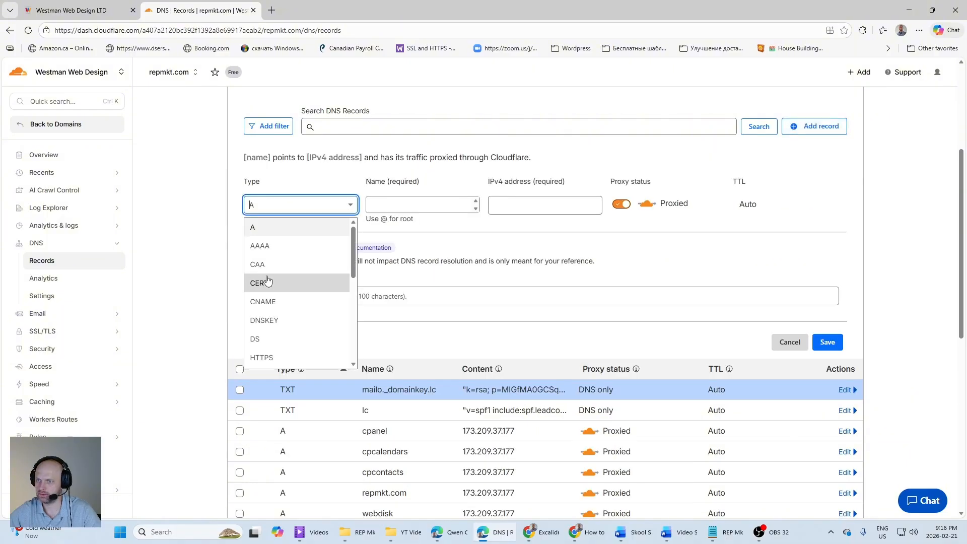
left_click(264, 302)
left_click(410, 205)
type("email.lc")
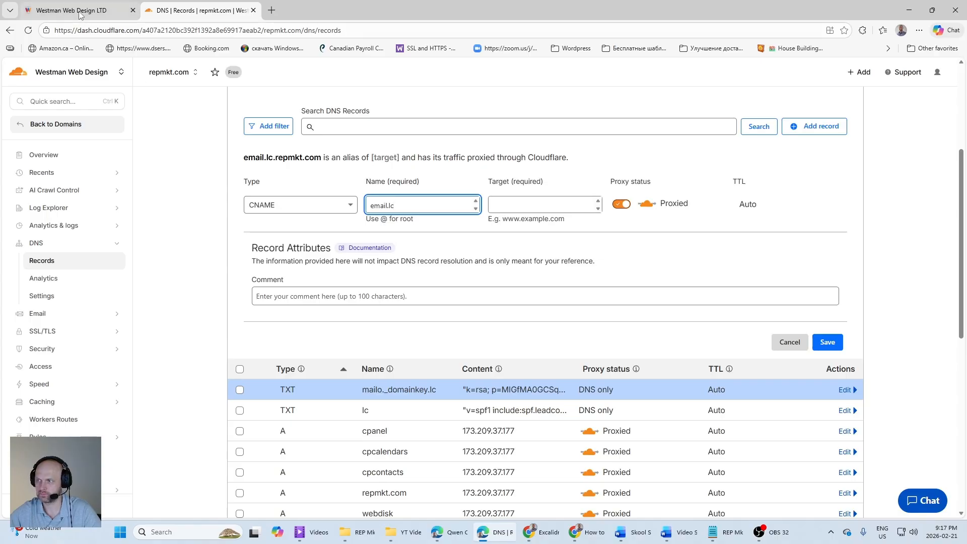
Step: Copy mailgun.org from HighLevel as the CNAME target, set the Cloudflare record to DNS only, and save it
left_click(60, 11)
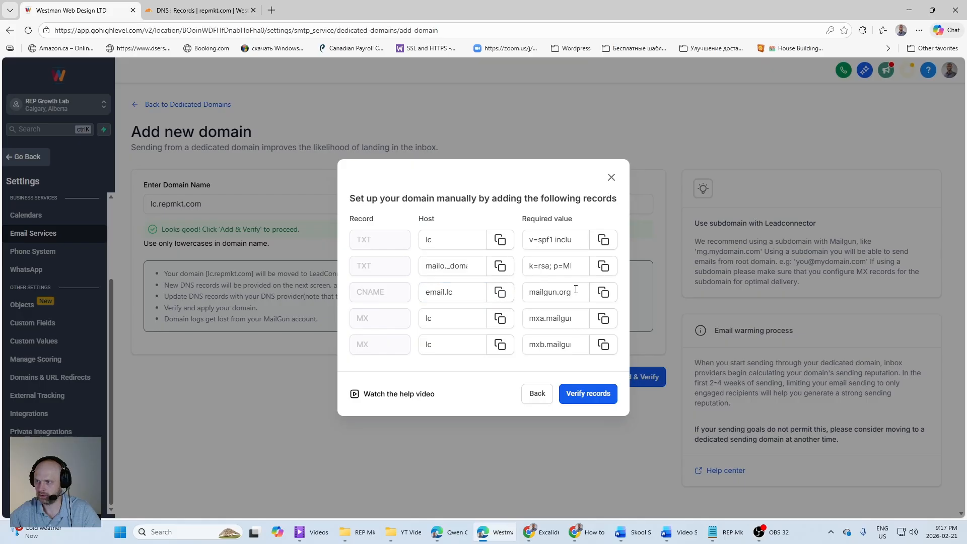
left_click(603, 292)
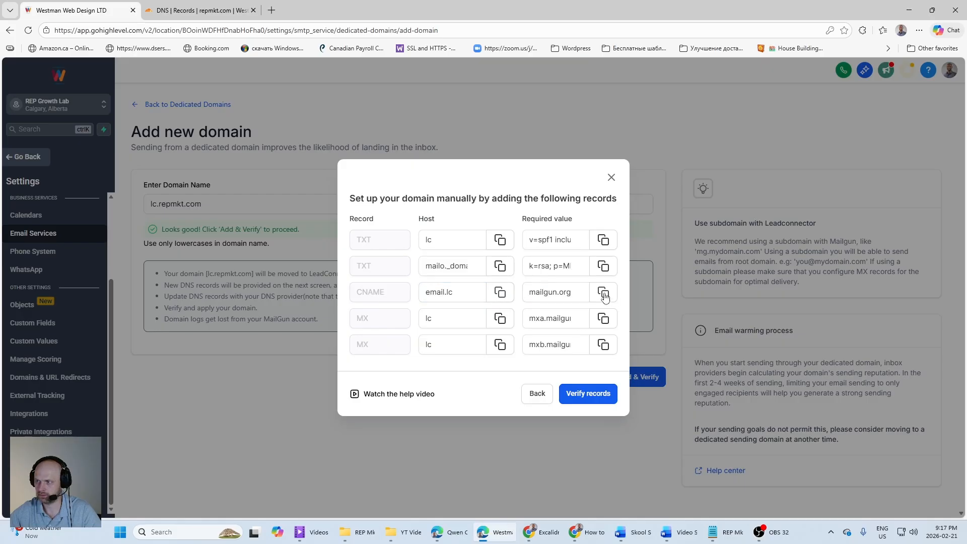
left_click(205, 10)
left_click(557, 205)
key("ctrl+v")
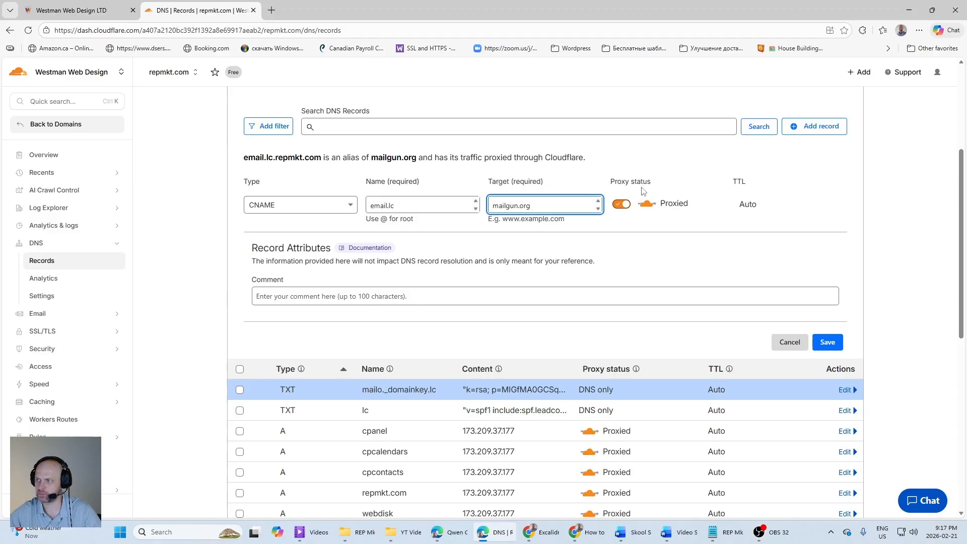
left_click(620, 206)
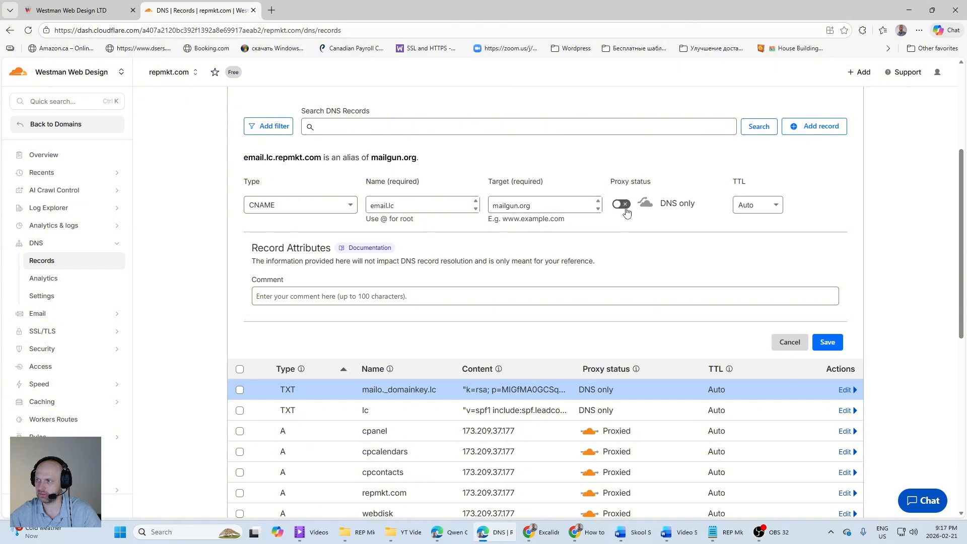
left_click(827, 342)
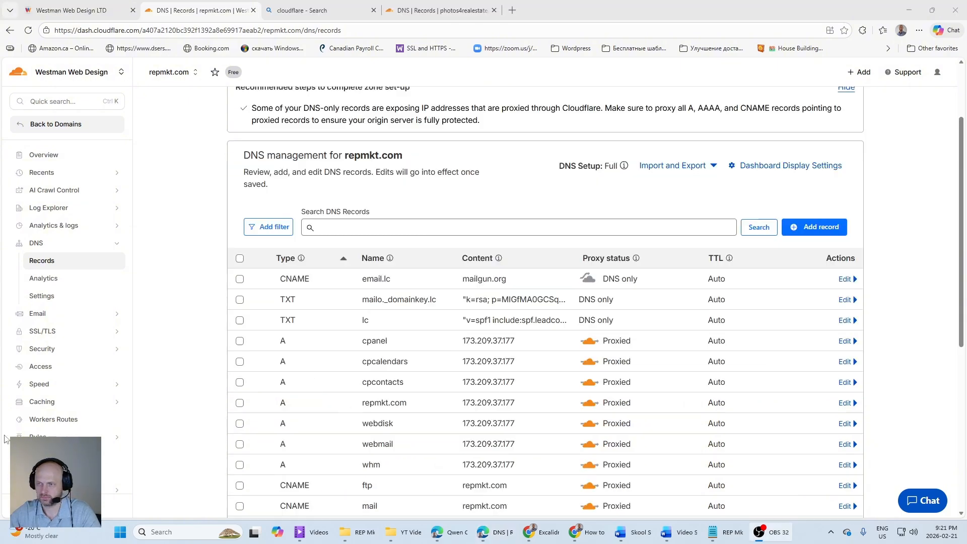
Step: Copy the first MX record's host from HighLevel and start a Cloudflare MX record named lc
left_click(85, 11)
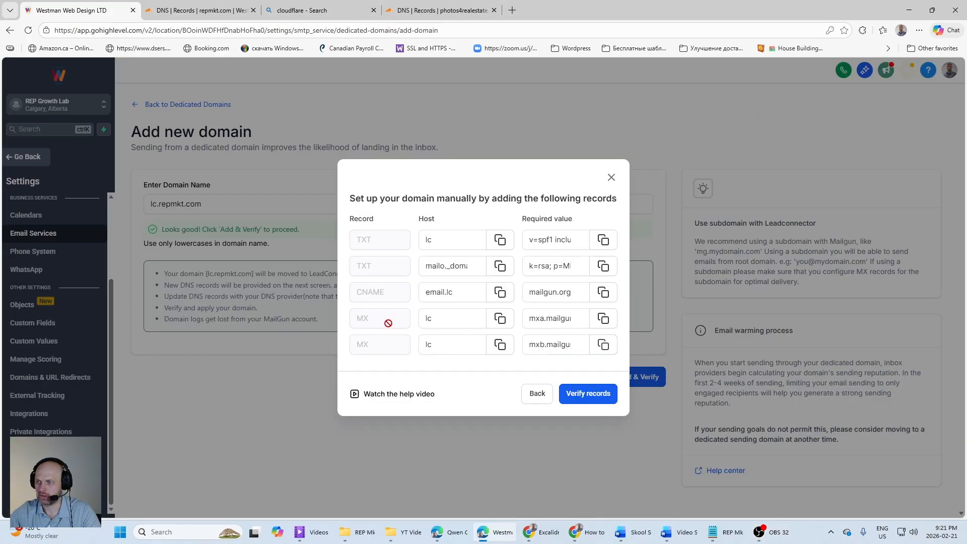
left_click(499, 318)
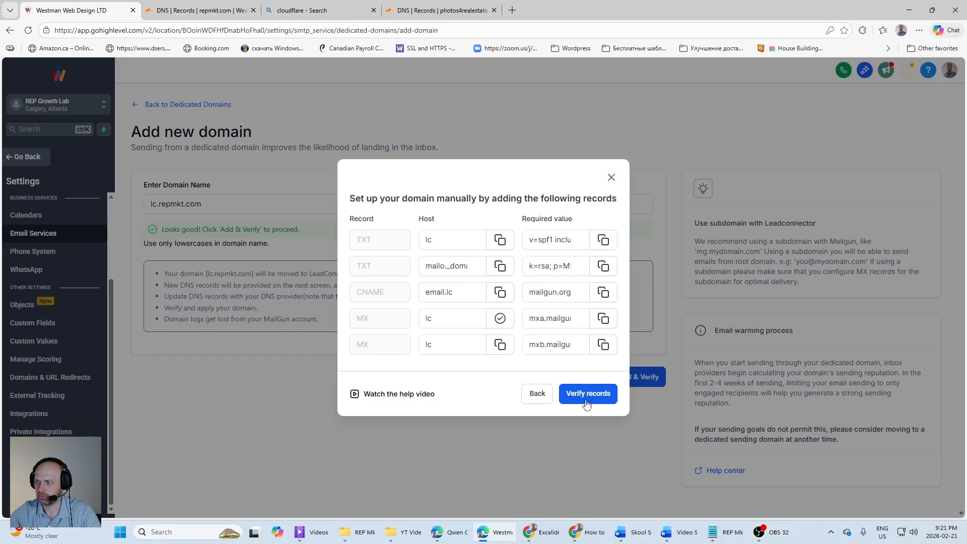
left_click(199, 10)
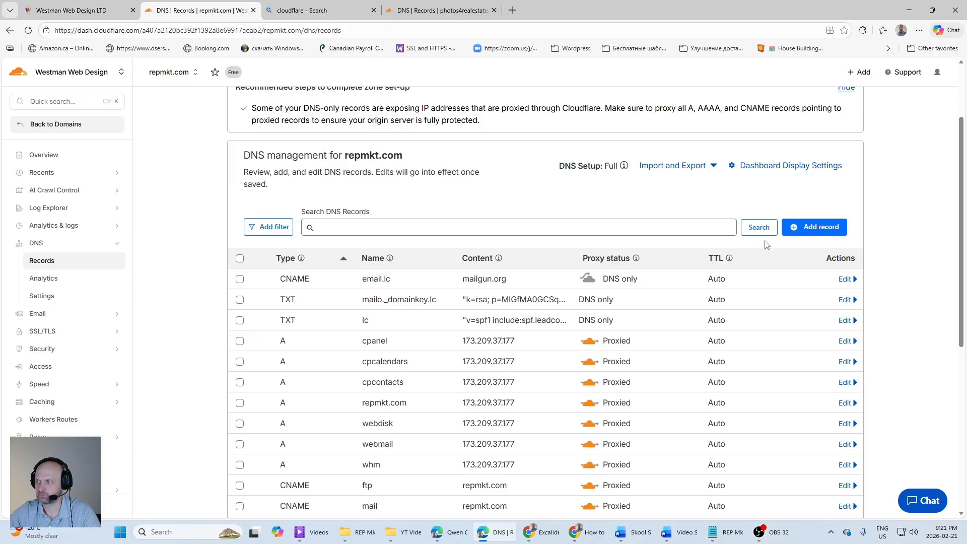
left_click(813, 227)
left_click(345, 304)
scroll(267, 387, "down", 3)
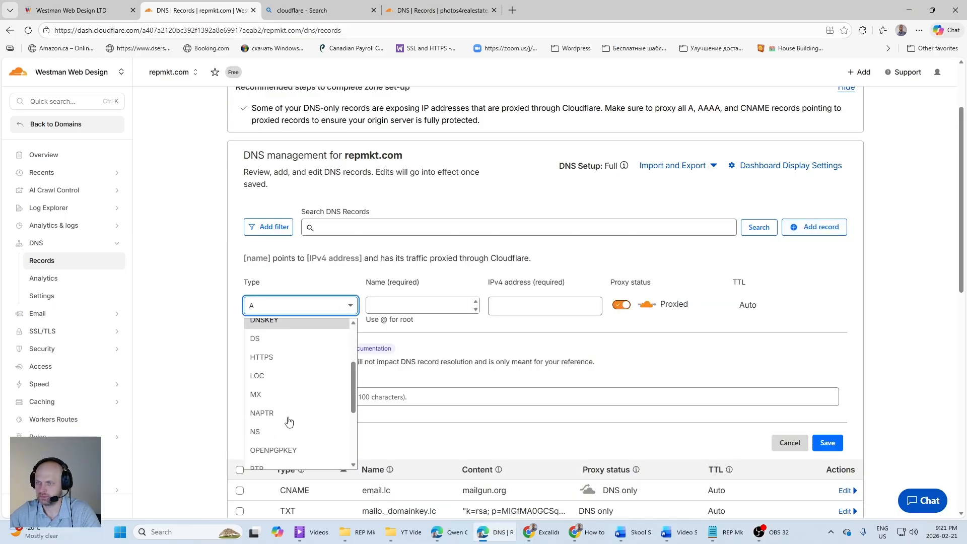
left_click(255, 344)
left_click(421, 304)
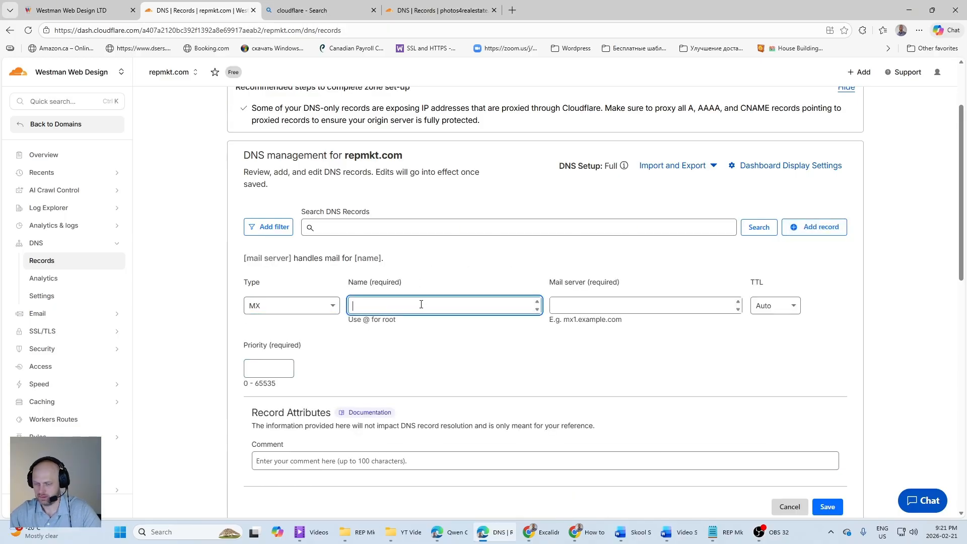
type("lc")
Step: Copy mxa.mailgun.org from HighLevel as the MX record's mail server, set priority 10, and save the record in Cloudflare
left_click(96, 11)
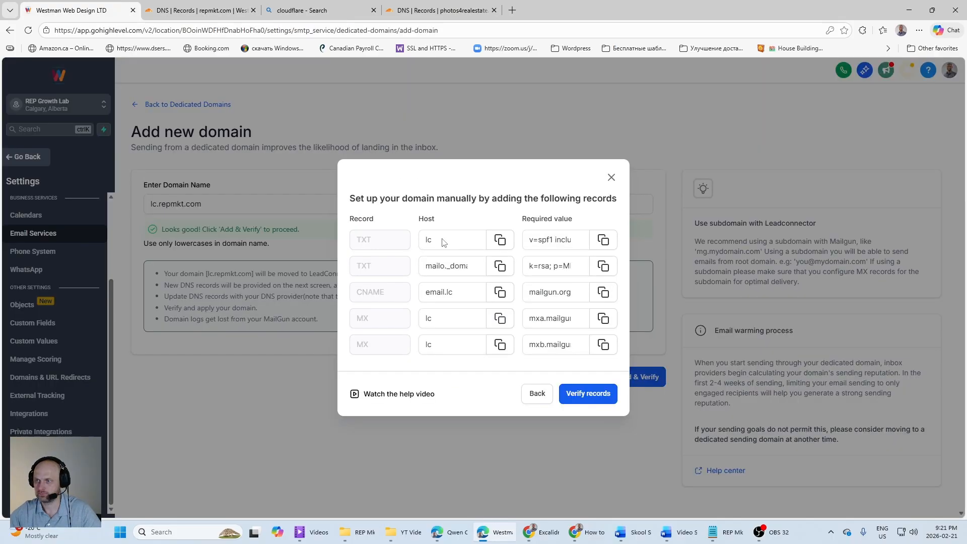
left_click(602, 318)
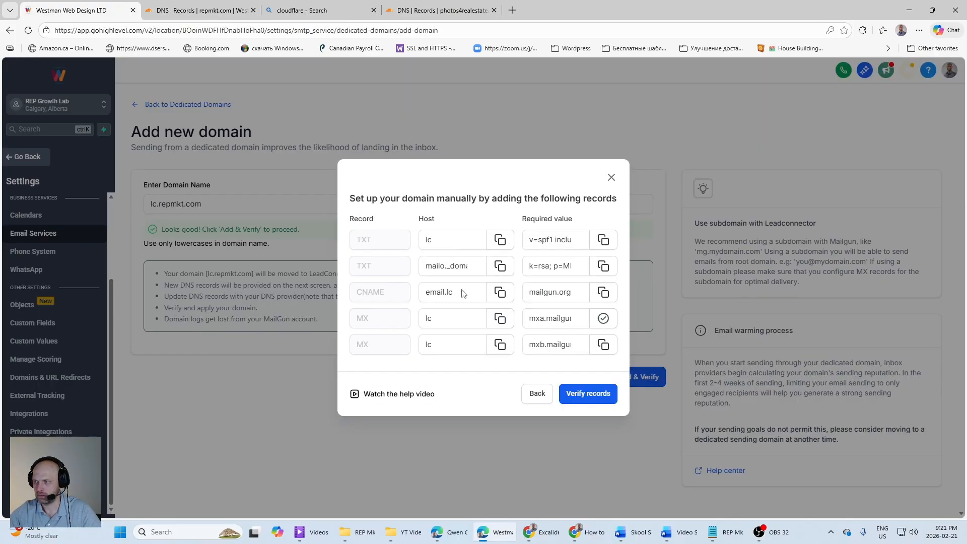
left_click(201, 11)
left_click(599, 306)
key("ctrl+v")
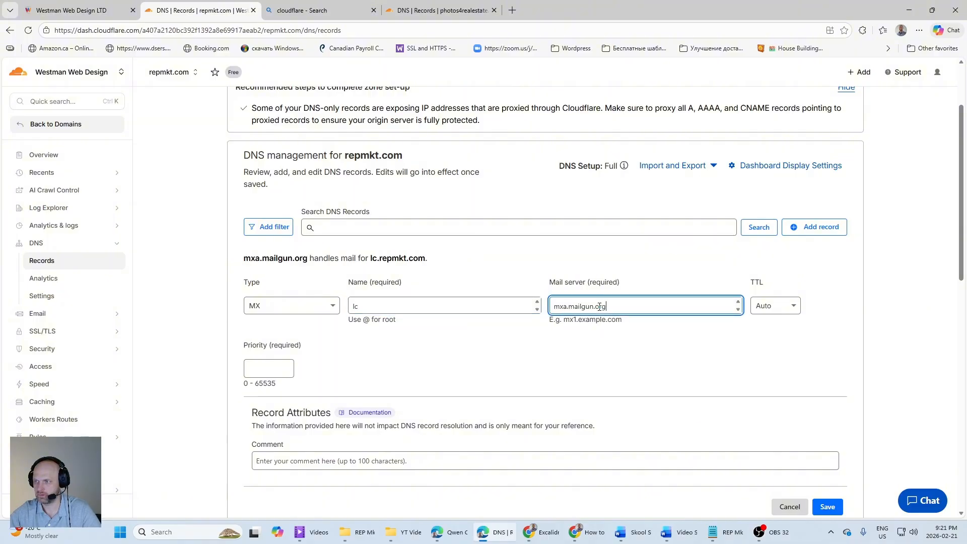
left_click(300, 370)
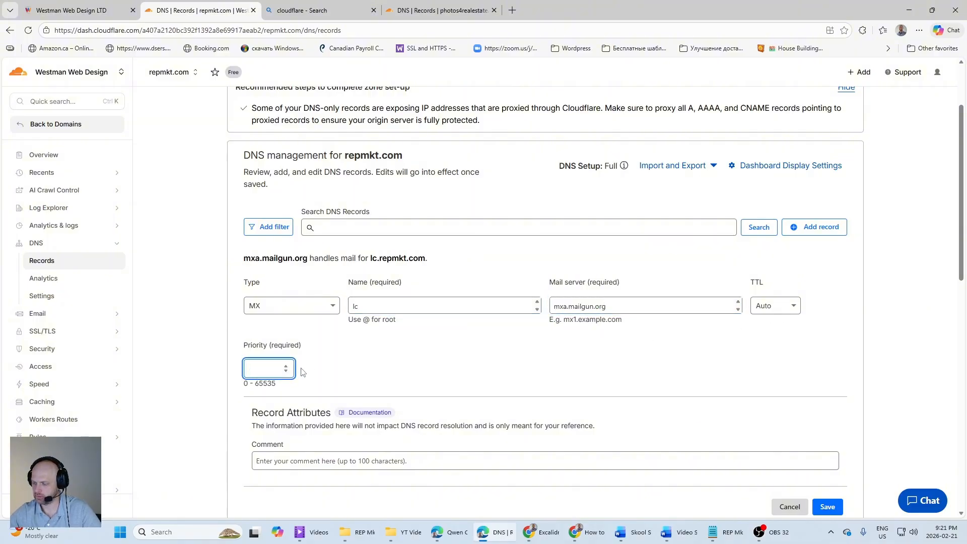
left_click(827, 506)
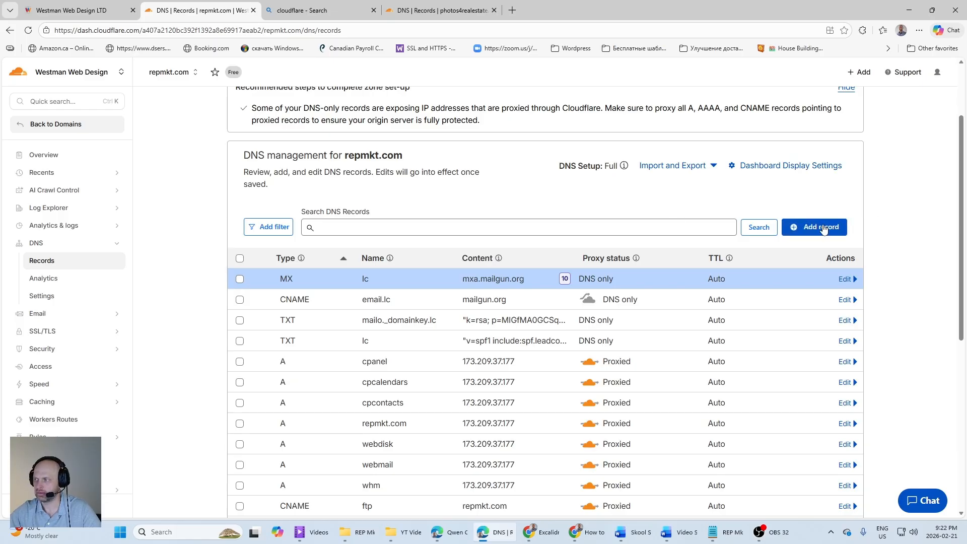
Step: Copy the second MX record's host from HighLevel and start another Cloudflare MX record named lc
left_click(59, 13)
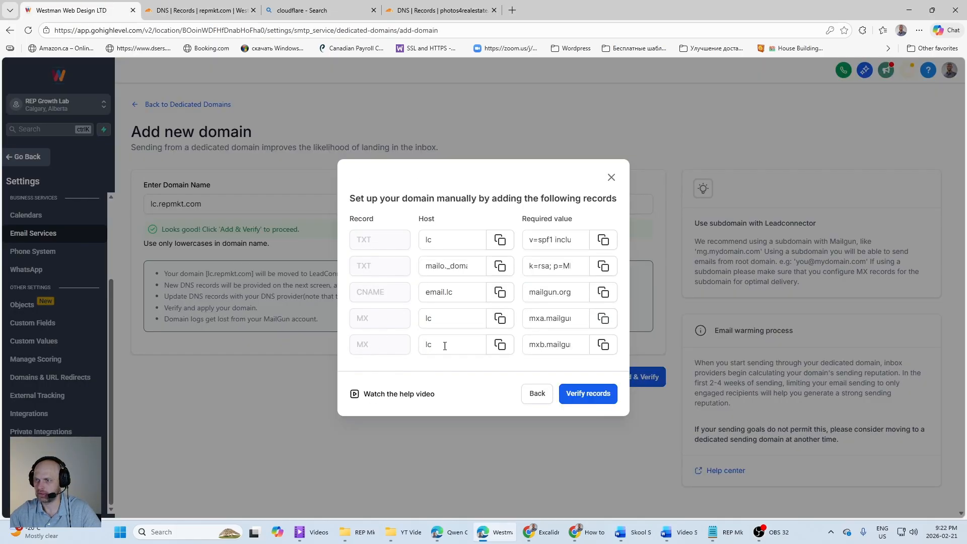
left_click(500, 345)
left_click(198, 10)
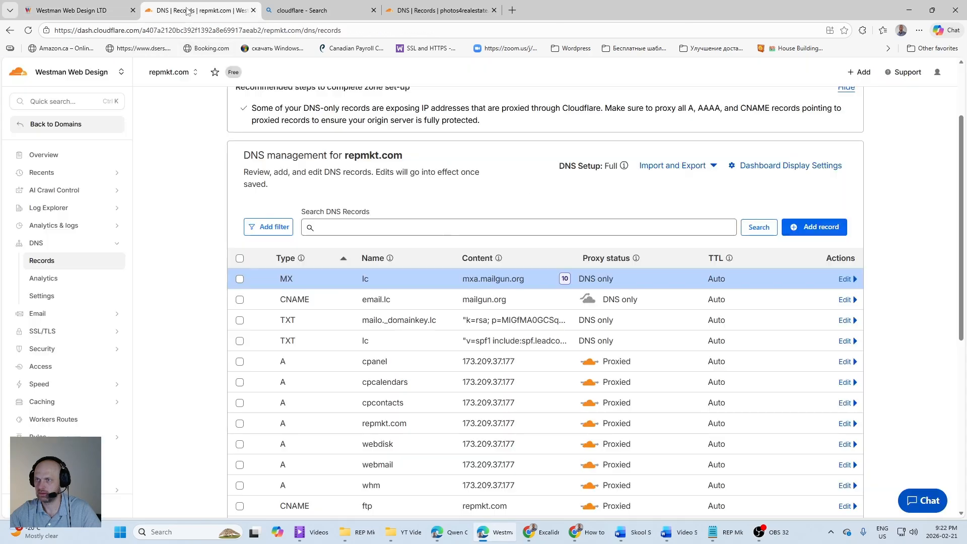
left_click(814, 227)
left_click(344, 308)
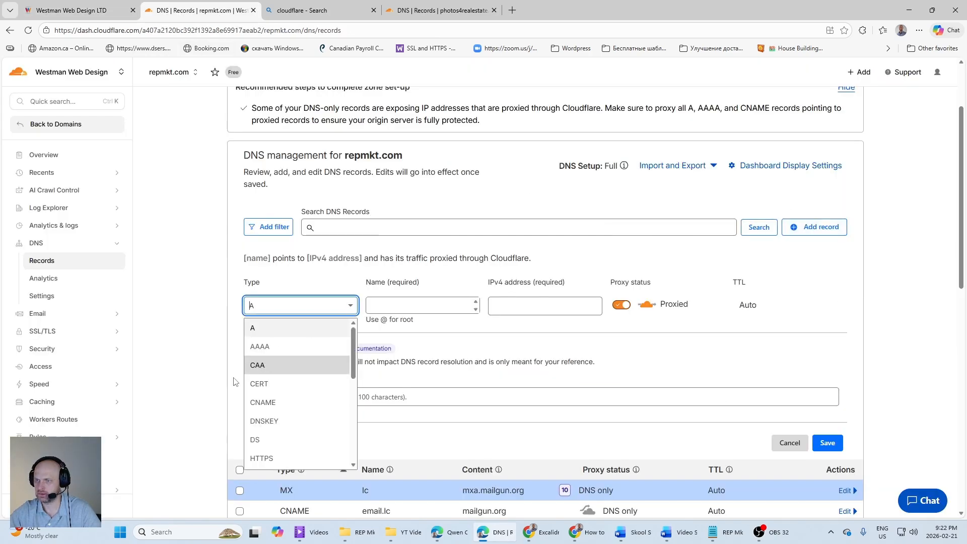
scroll(287, 403, "down", 3)
left_click(256, 342)
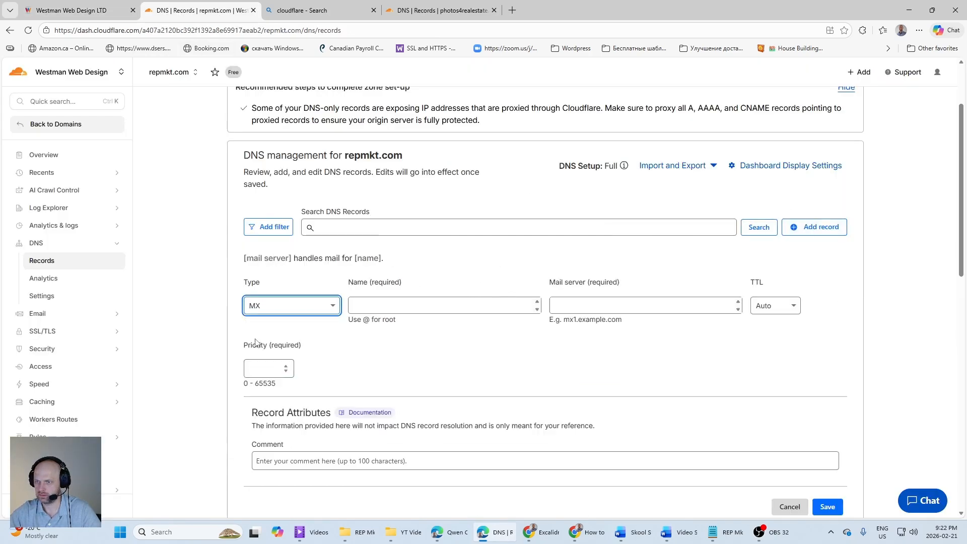
left_click(383, 301)
key("ctrl+v")
Step: Copy mxb.mailgun.org from HighLevel as the second MX record's mail server, set priority 20, and save it in Cloudflare
key("ctrl+1")
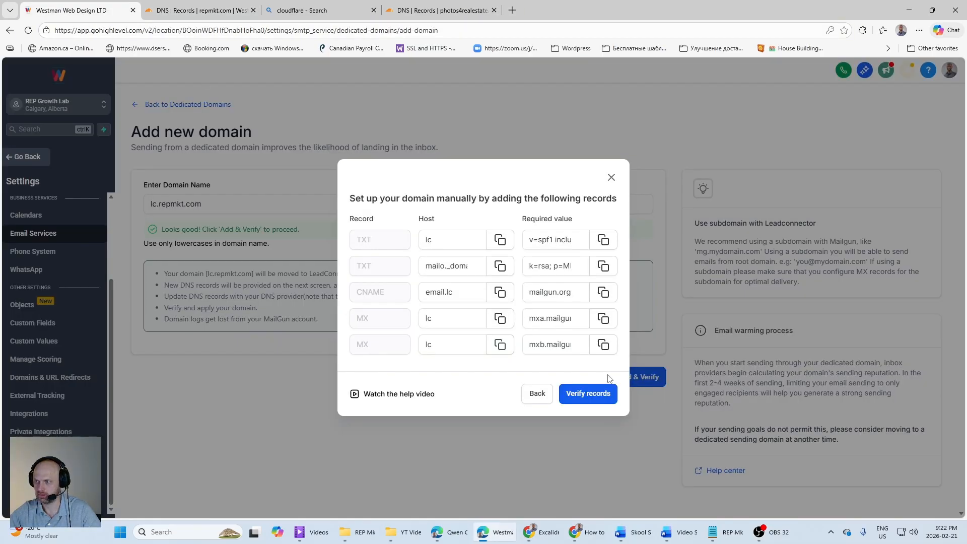
left_click(603, 344)
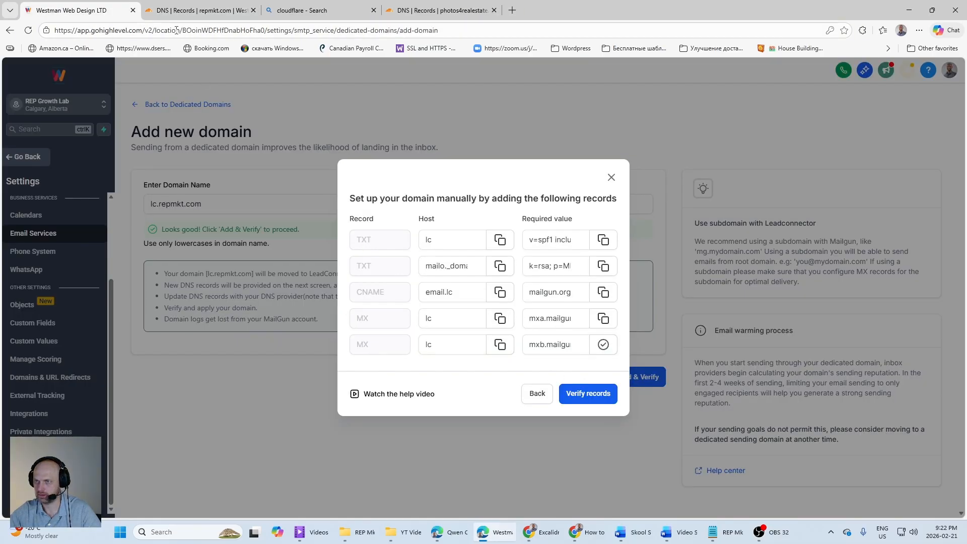
left_click(213, 15)
key("Tab")
key("ctrl+v")
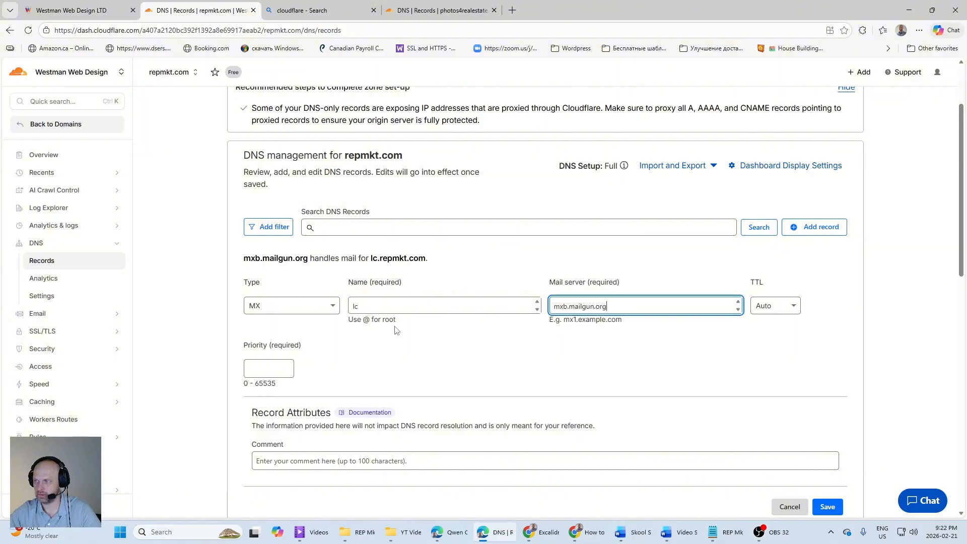
left_click(255, 367)
type("20")
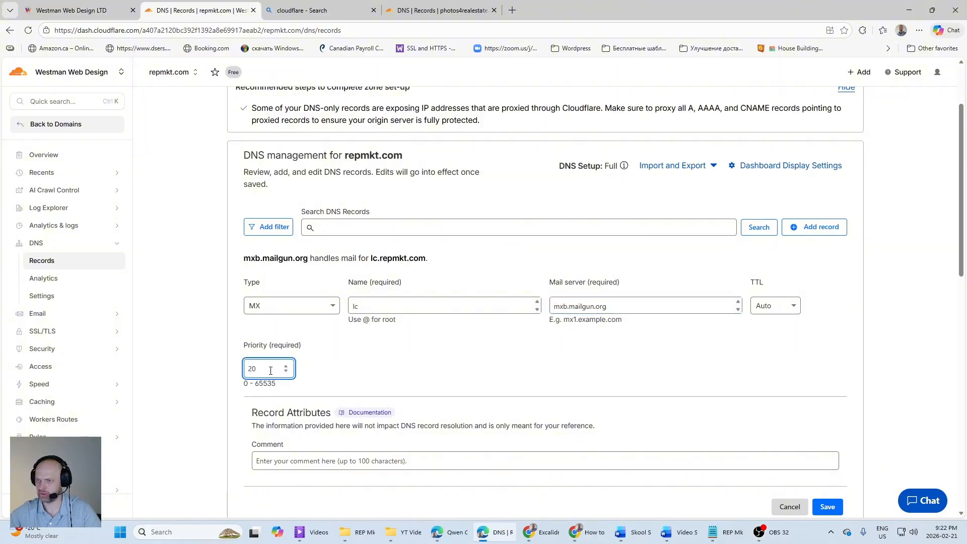
left_click(717, 370)
scroll(417, 371, "down", 2)
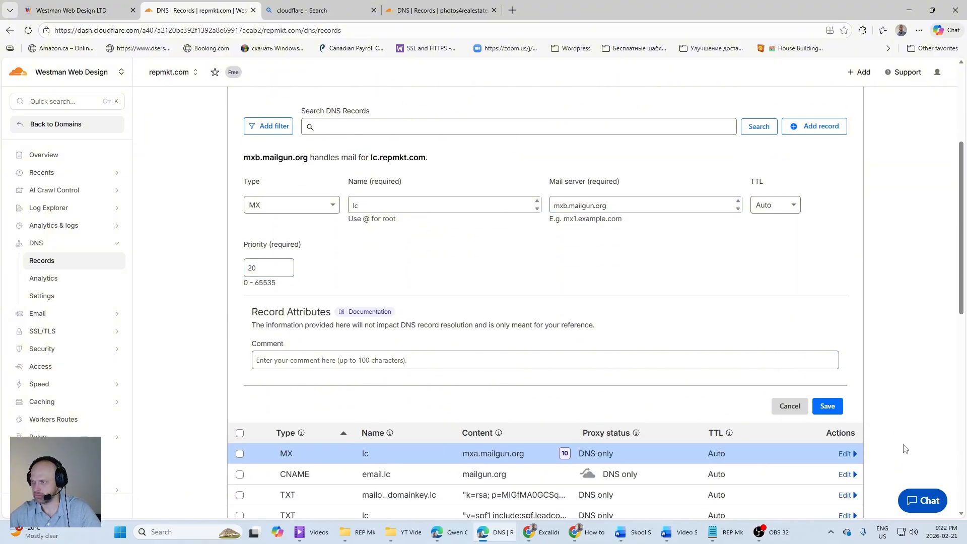
left_click(827, 408)
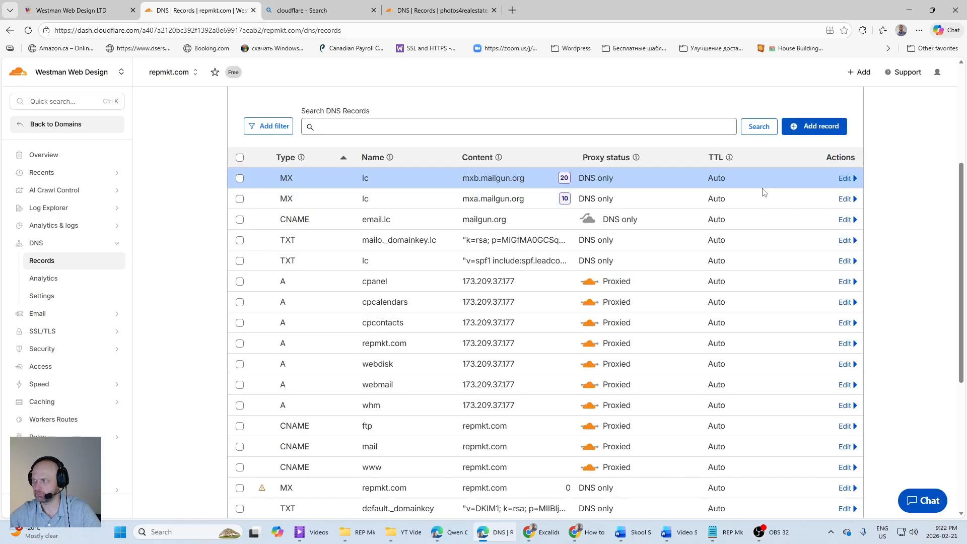
Step: Return to HighLevel and verify the manually added DNS records for lc.repmkt.com
scroll(764, 192, "down", 3)
scroll(196, 170, "up", 5)
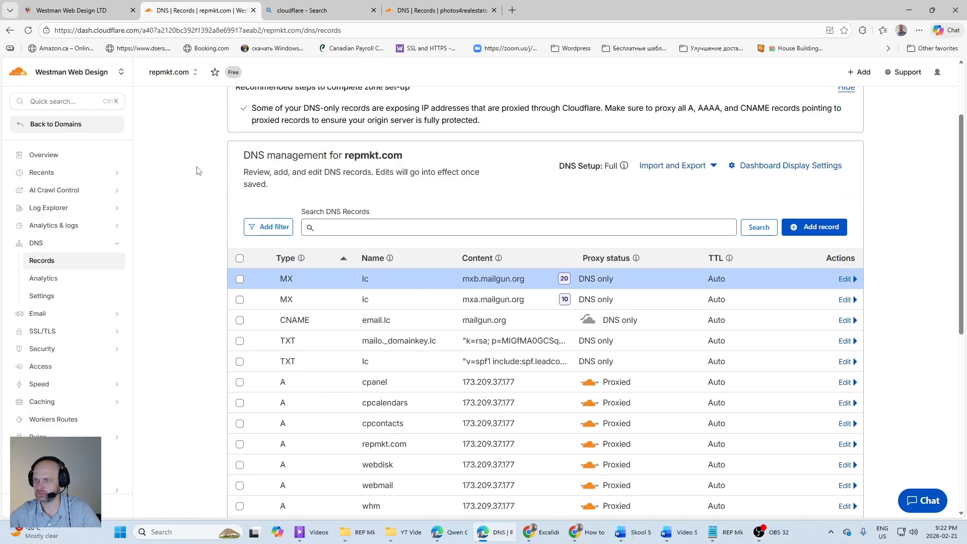
left_click(81, 10)
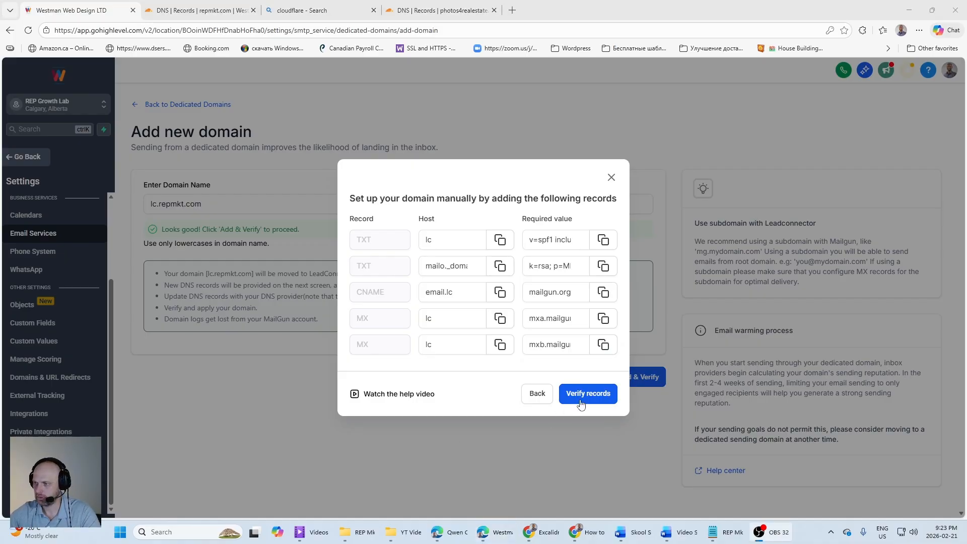
left_click(592, 398)
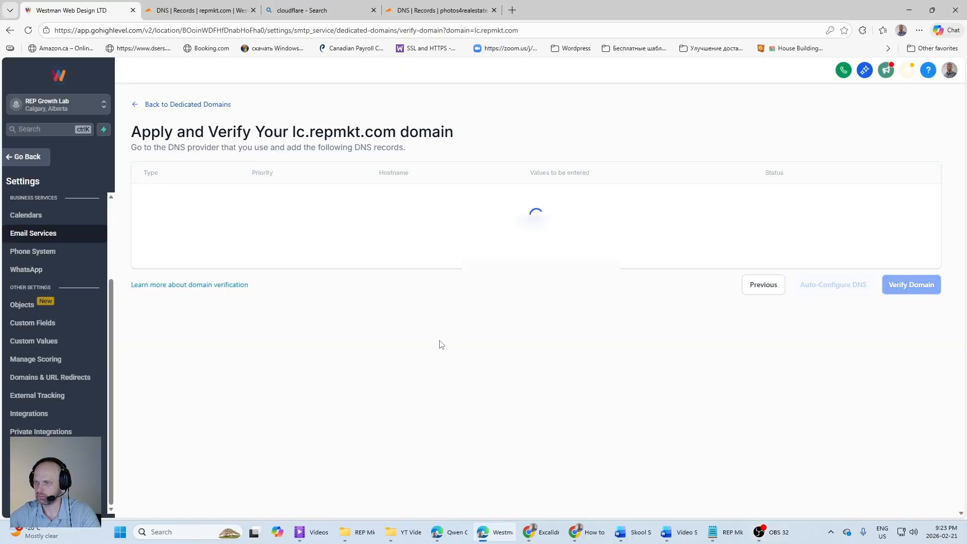
Step: Review each record's verification status in HighLevel and check Cloudflare's record list for a DMARC entry covering the lc subdomain
scroll(433, 362, "down", 2)
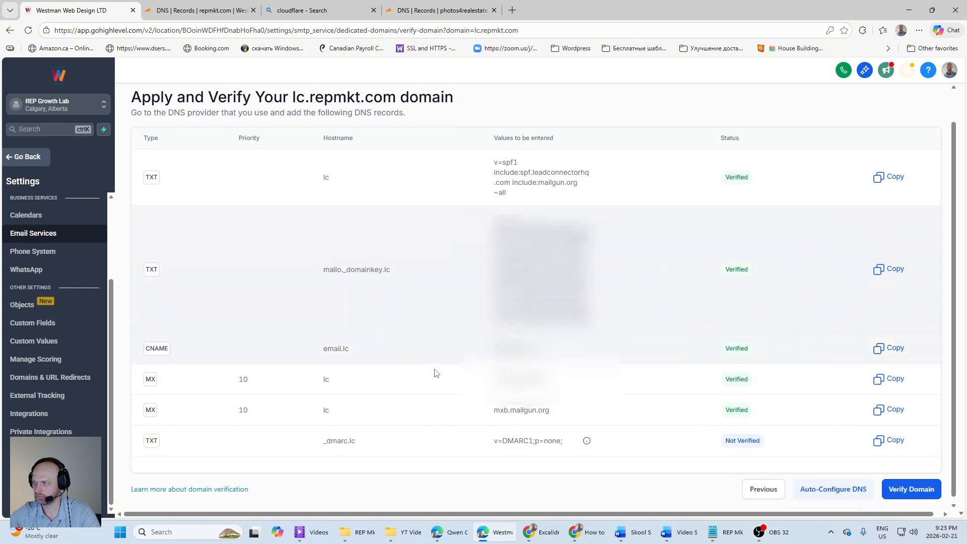
scroll(433, 362, "up", 1)
scroll(433, 363, "down", 2)
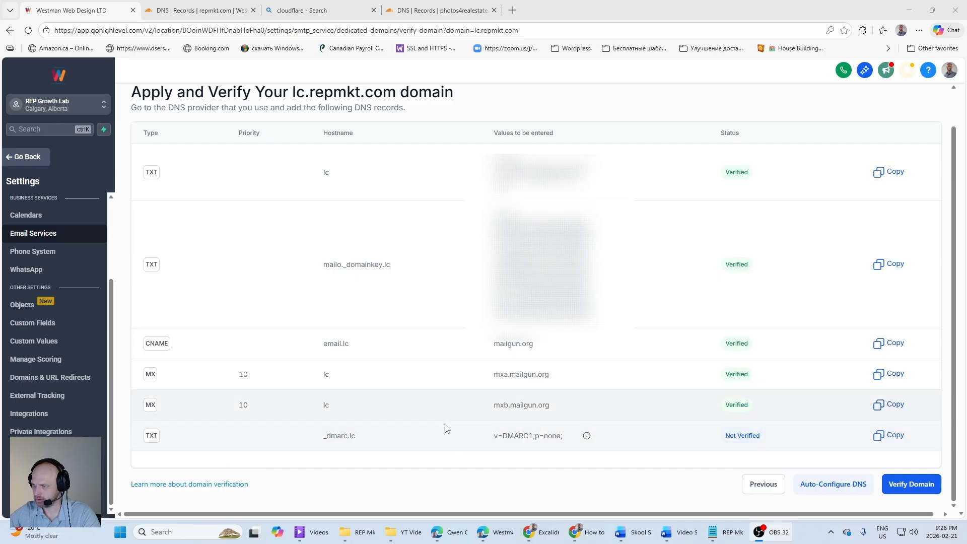
left_click(222, 12)
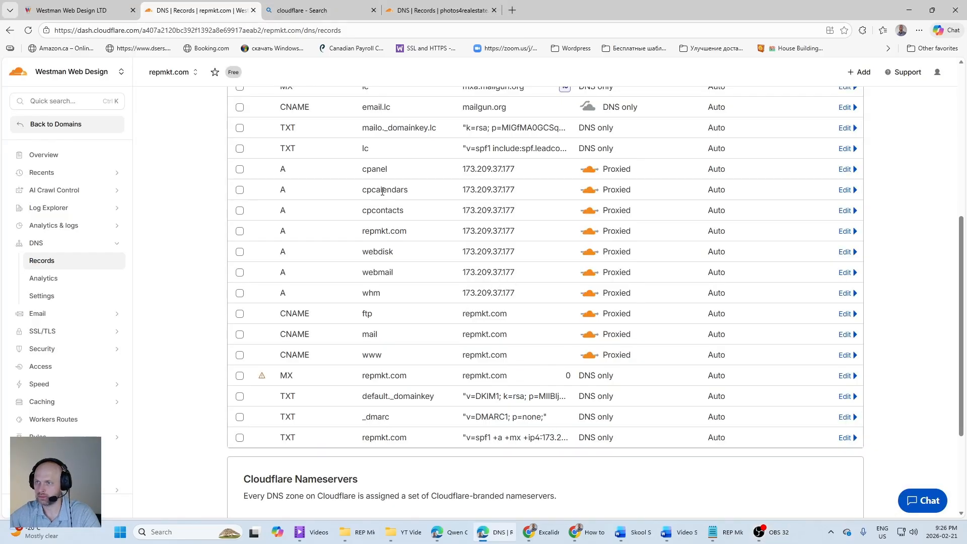
scroll(341, 350, "down", 2)
scroll(297, 198, "up", 2)
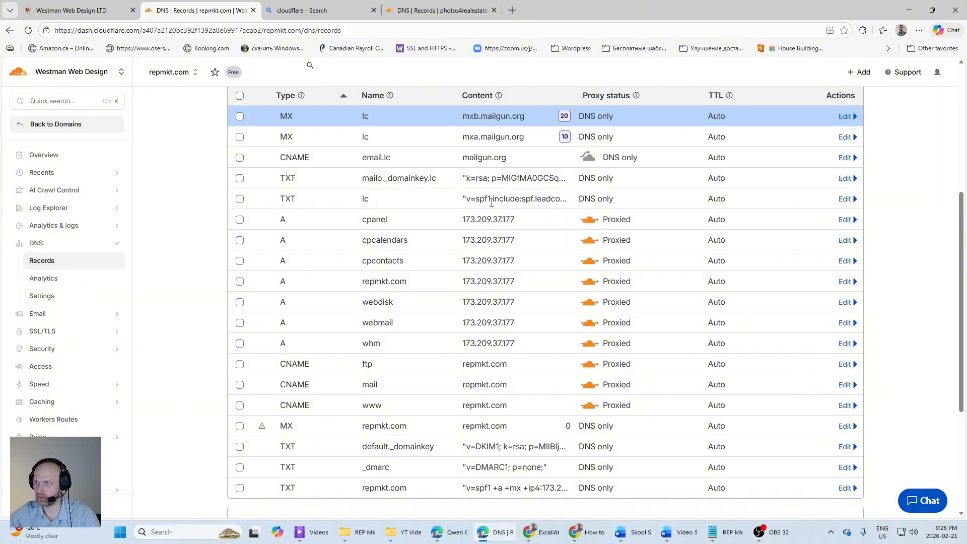
scroll(312, 375, "down", 2)
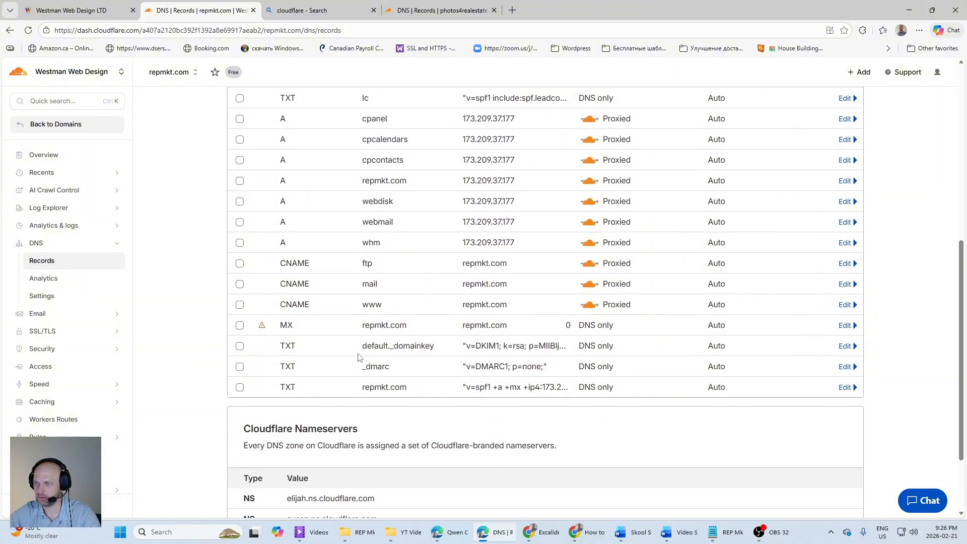
scroll(359, 357, "up", 5)
scroll(456, 359, "down", 3)
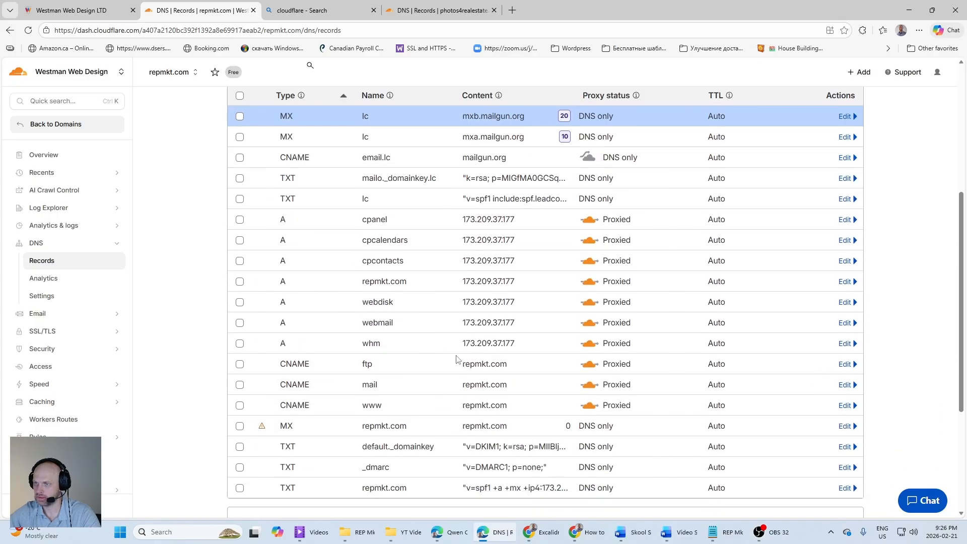
Step: Copy the DMARC record's hostname from HighLevel and start a Cloudflare TXT record named _dmarc.lc
left_click(102, 10)
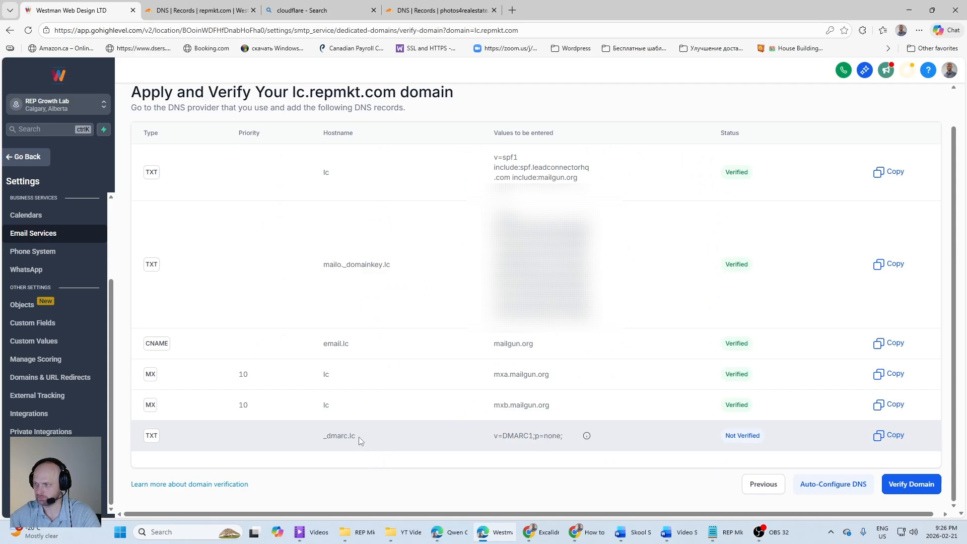
left_click_drag(355, 437, 325, 434)
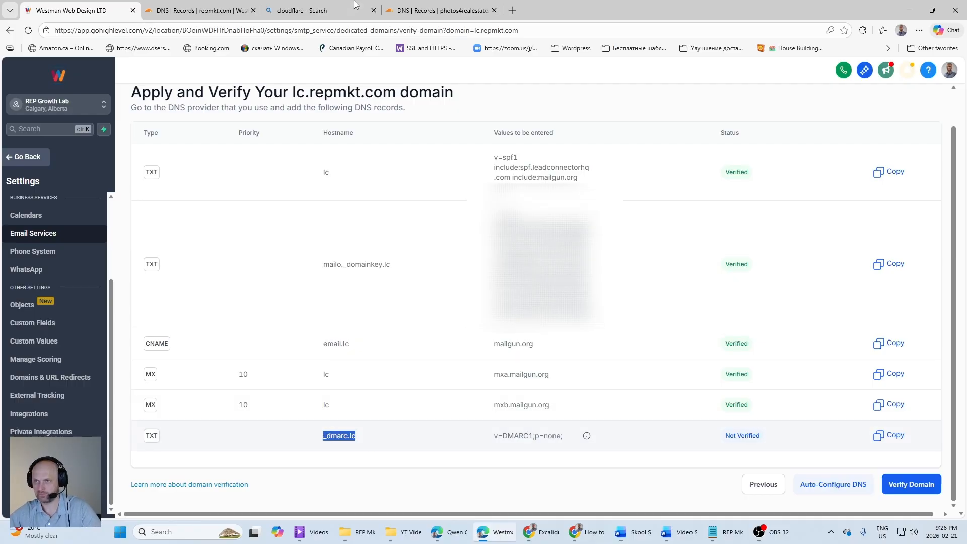
left_click(200, 10)
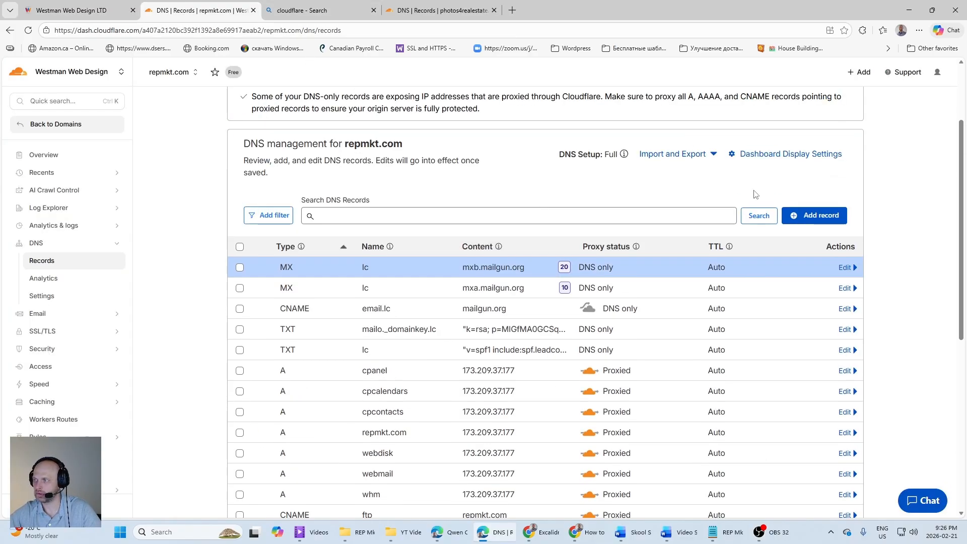
left_click(816, 216)
left_click(353, 297)
scroll(308, 384, "down", 5)
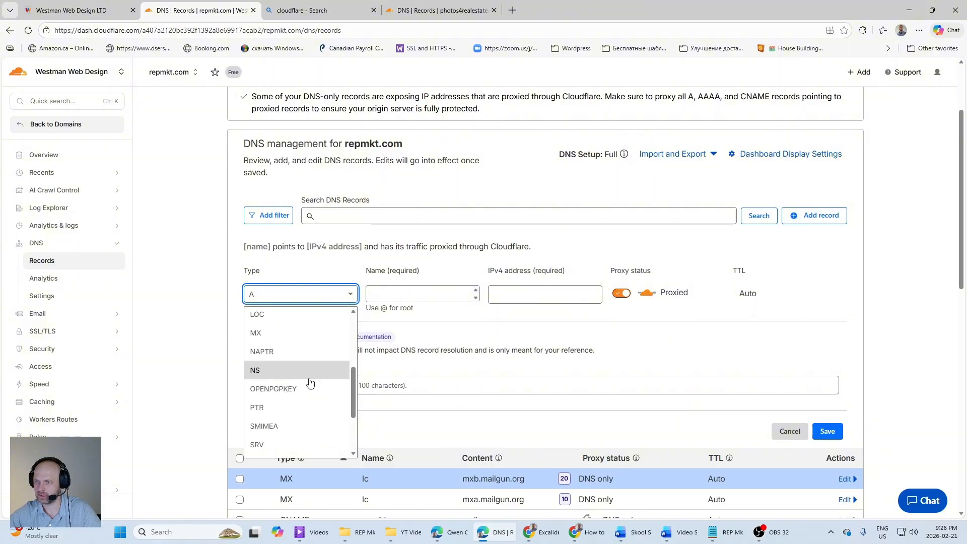
left_click(282, 428)
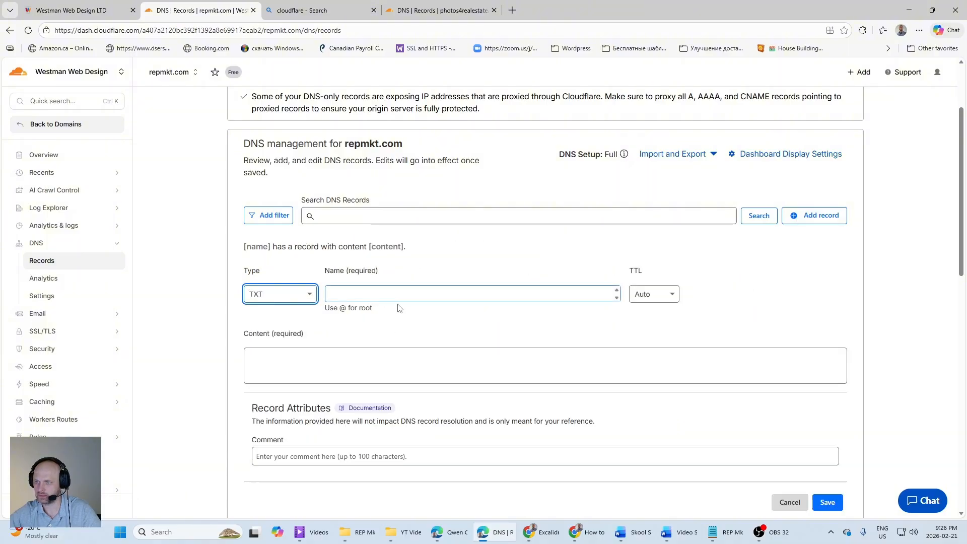
left_click(385, 294)
type("_dmarc.lc")
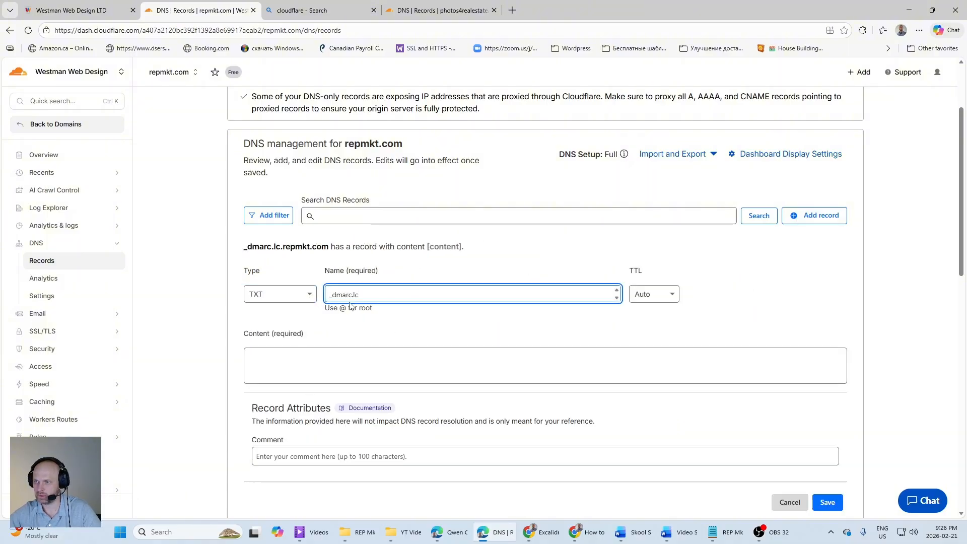
Step: Compare the root domain's existing _dmarc TXT record in the Cloudflare record list with the new _dmarc.lc entry
scroll(332, 345, "down", 10)
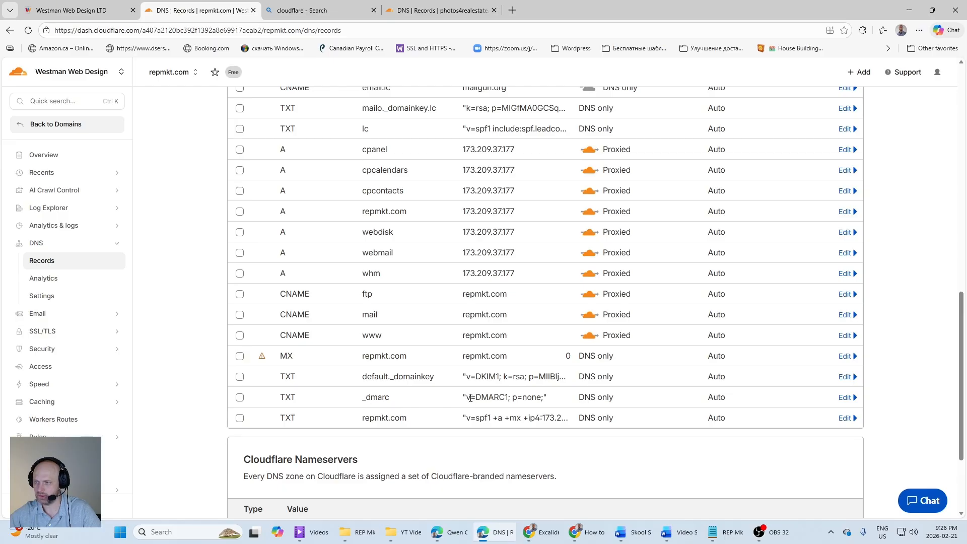
scroll(373, 328, "up", 4)
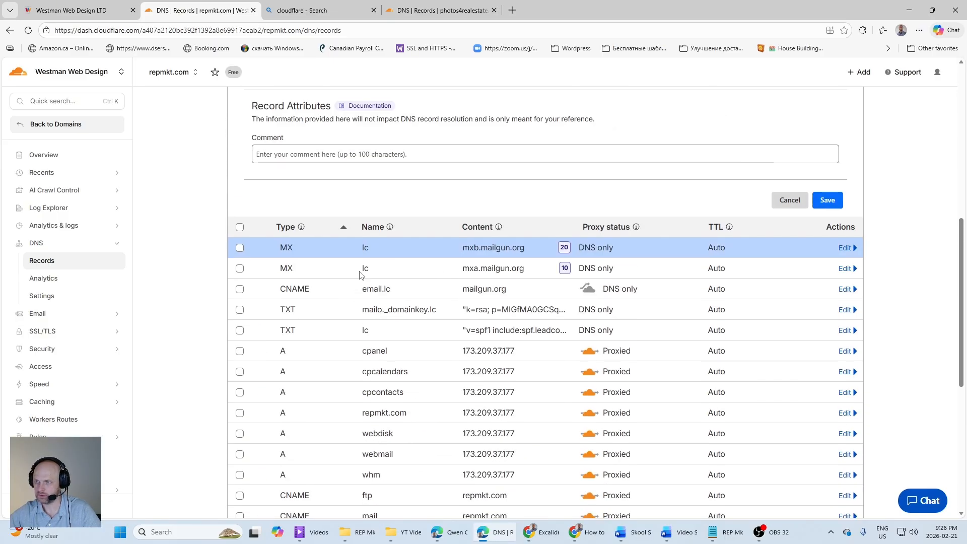
scroll(311, 175, "up", 3)
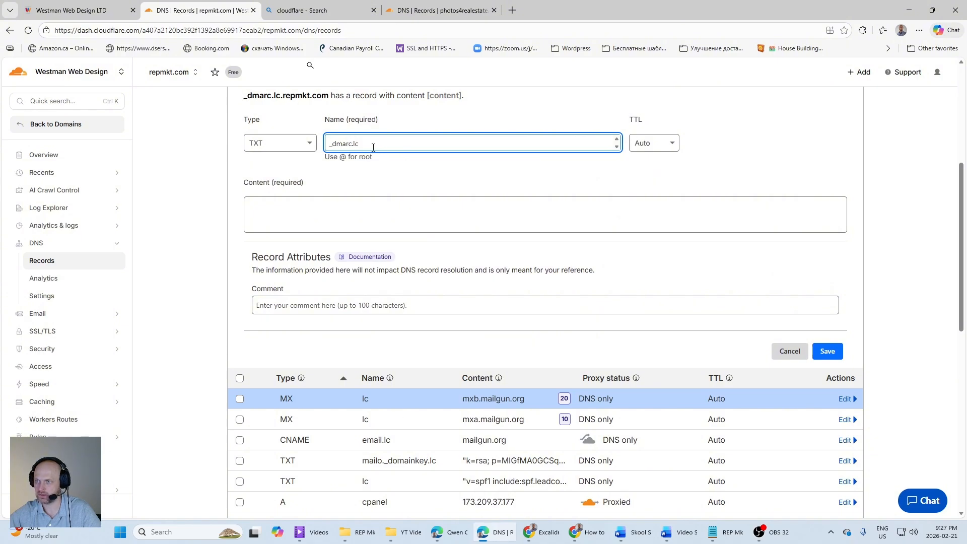
scroll(373, 147, "down", 6)
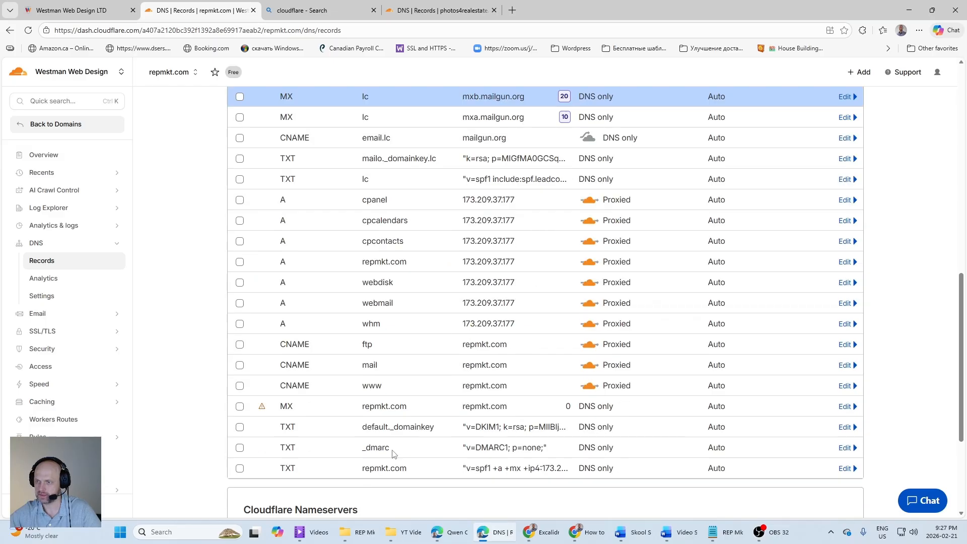
scroll(391, 453, "up", 5)
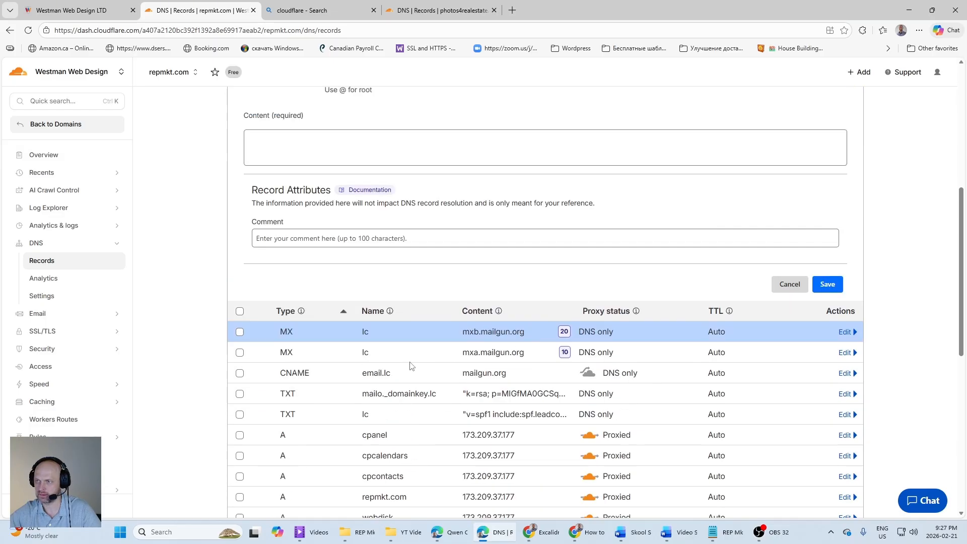
scroll(389, 165, "up", 4)
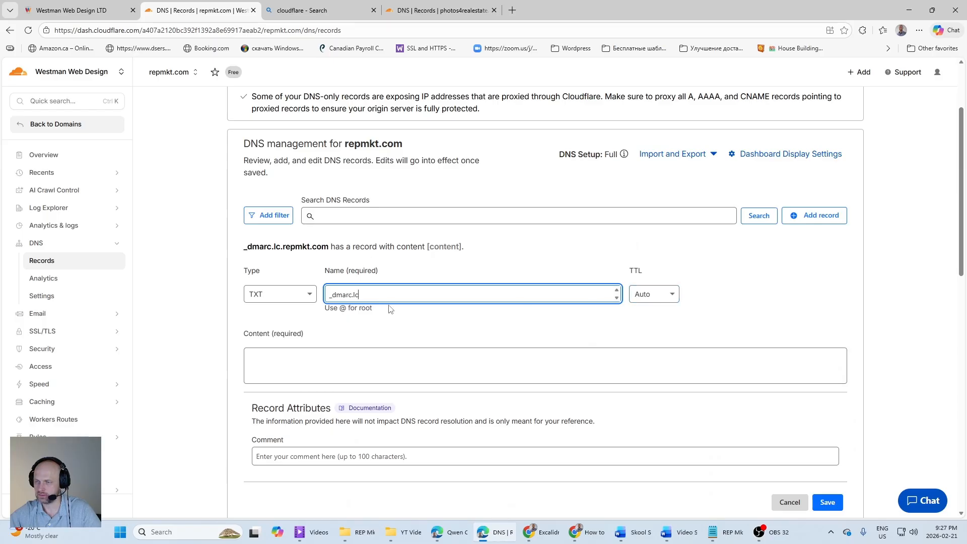
Step: Copy v=DMARC1;p=none; from HighLevel as the _dmarc.lc TXT record's content and save the record in Cloudflare
left_click(271, 369)
left_click(71, 10)
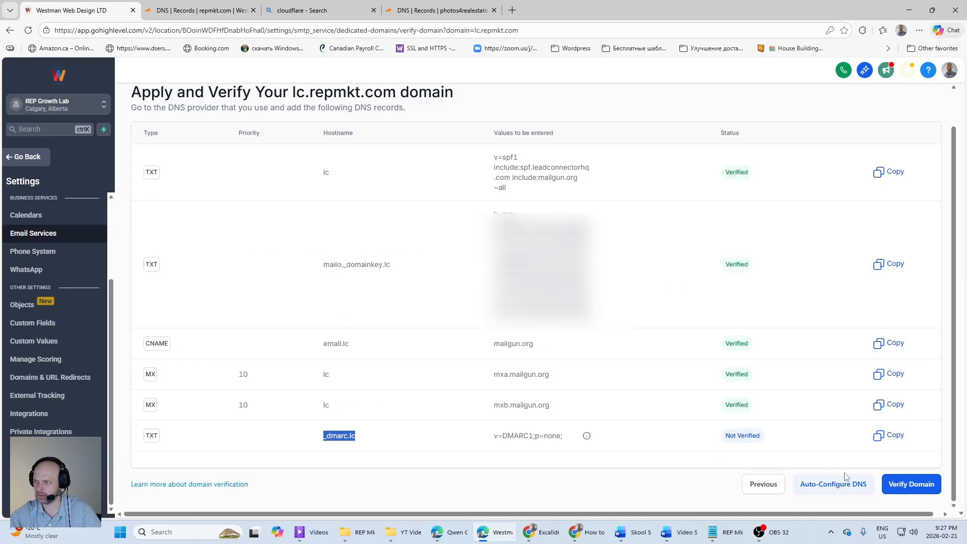
left_click(891, 435)
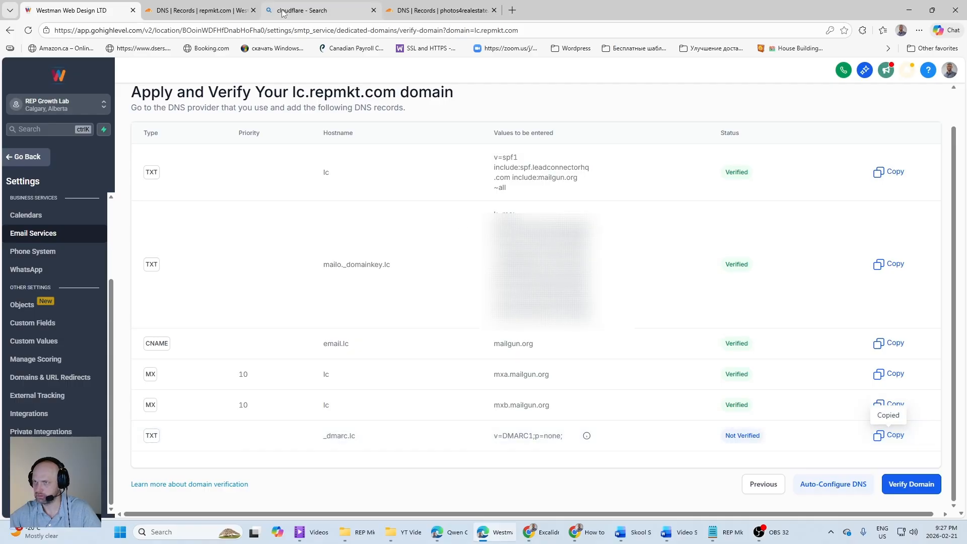
left_click(209, 11)
key("ctrl+v")
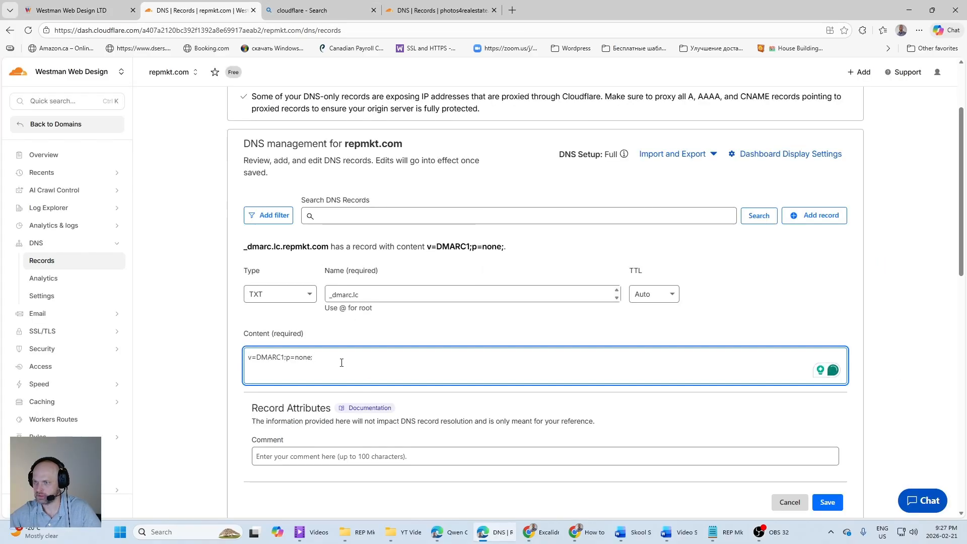
scroll(421, 306, "down", 4)
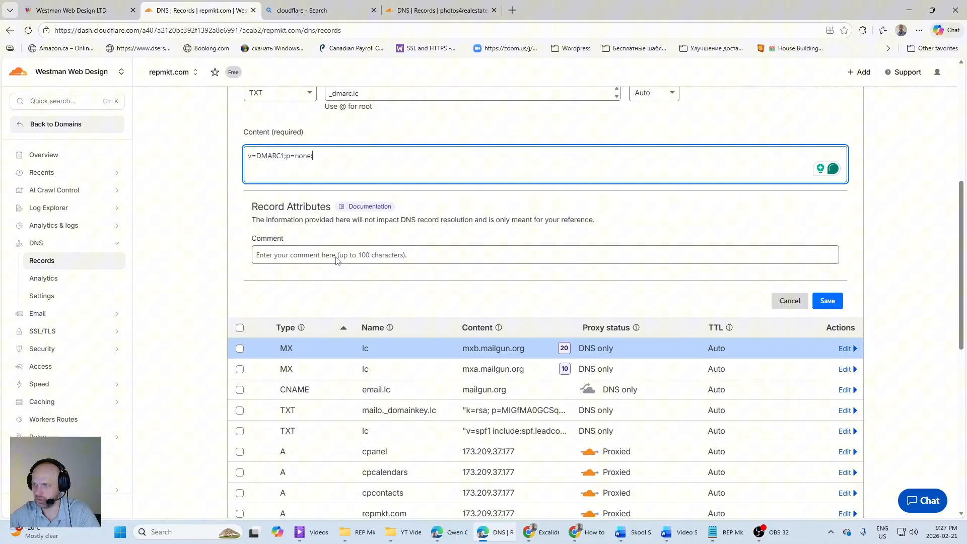
left_click(827, 301)
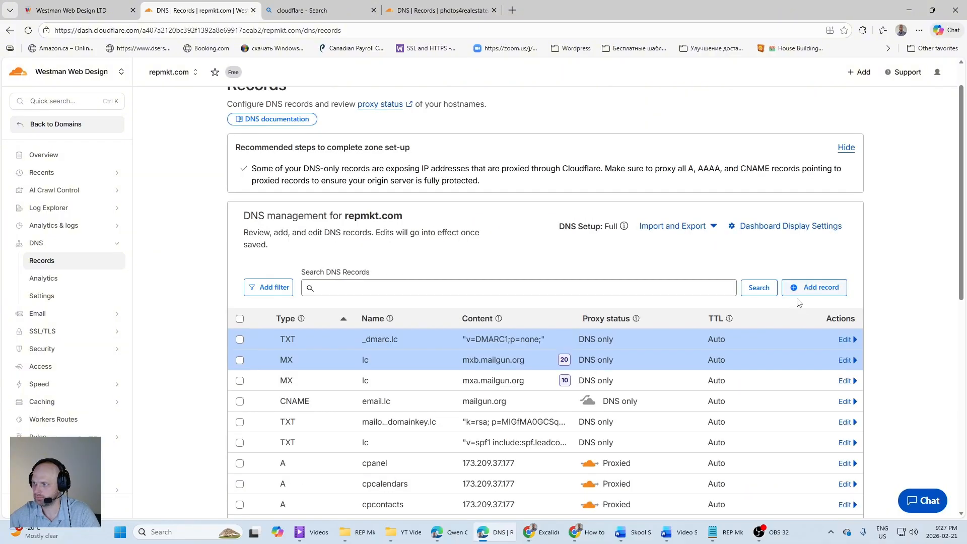
scroll(352, 302, "down", 5)
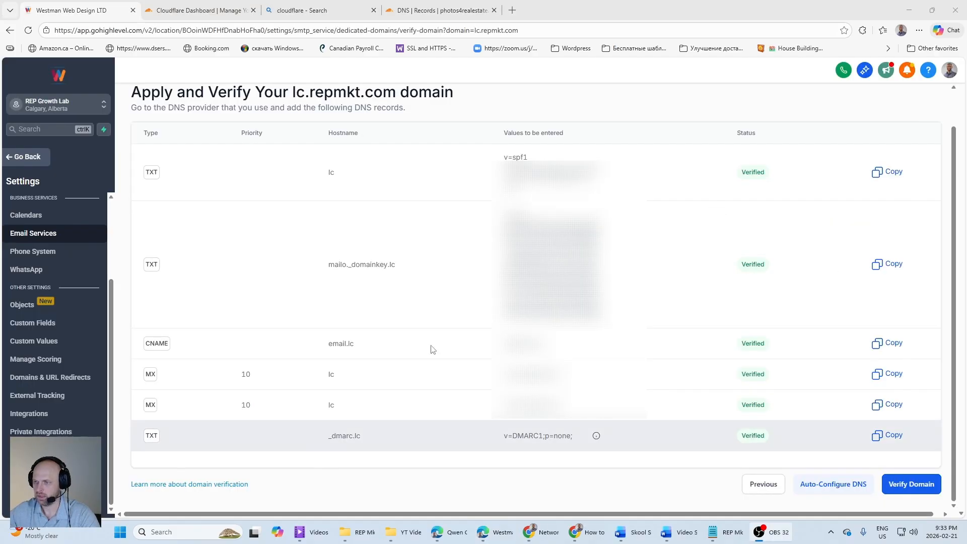
scroll(438, 312, "up", 1)
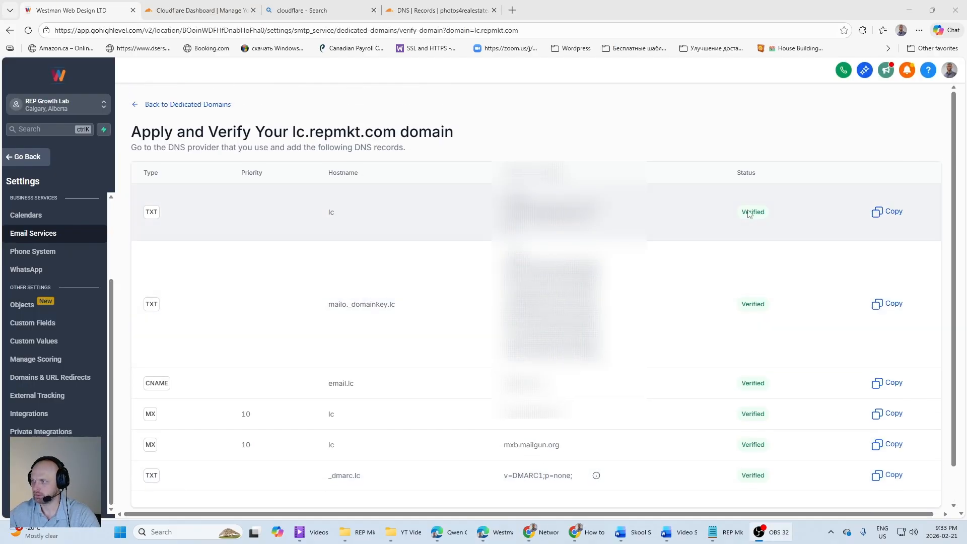
Step: Review the record statuses for lc.repmkt.com in HighLevel and run the domain verification
scroll(753, 418, "down", 1)
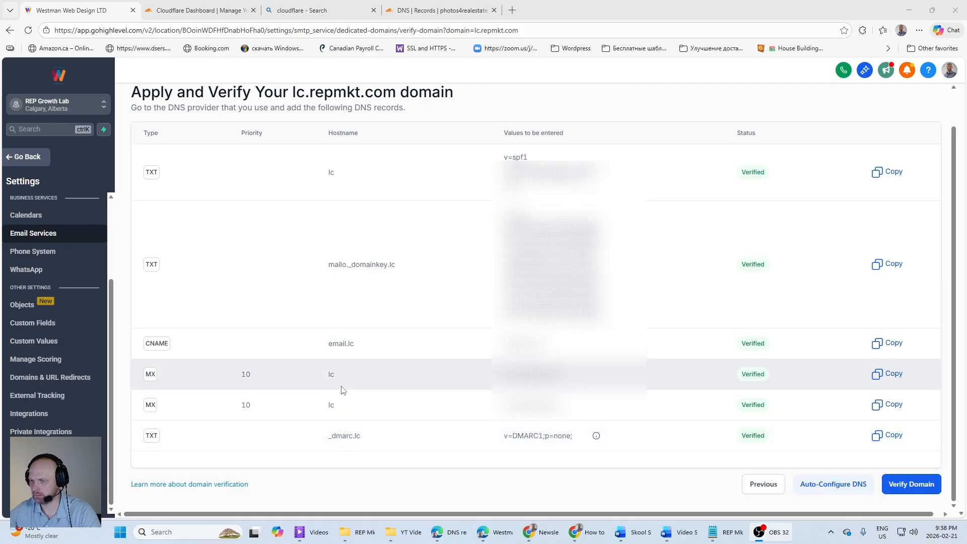
left_click(901, 489)
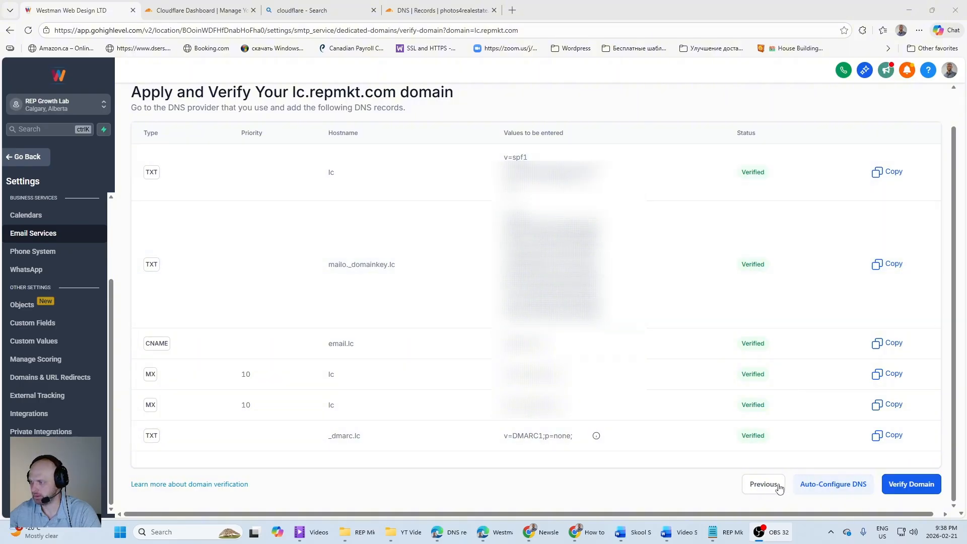
left_click(915, 489)
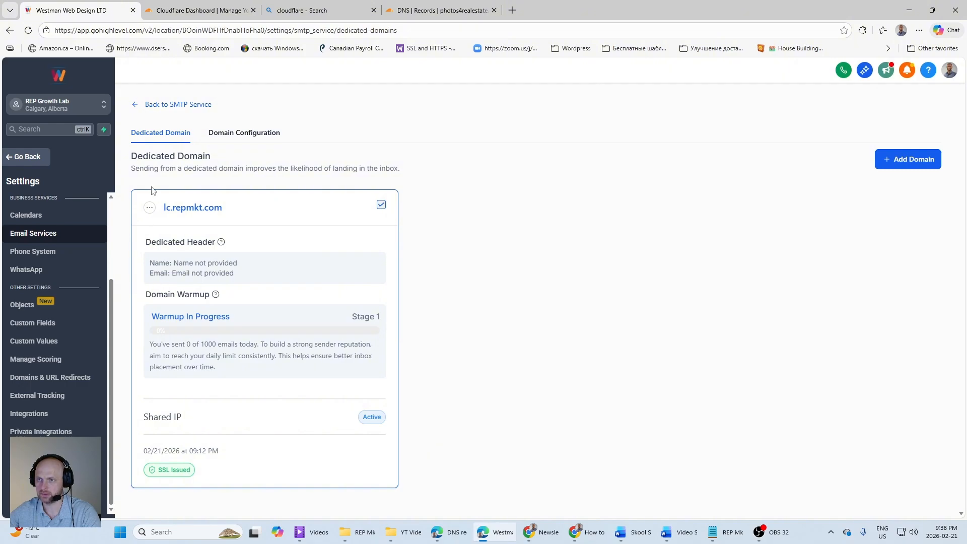
Step: Open the dedicated header settings for lc.repmkt.com and set the From Name to Real Estate Photography Growth Lab
left_click(149, 208)
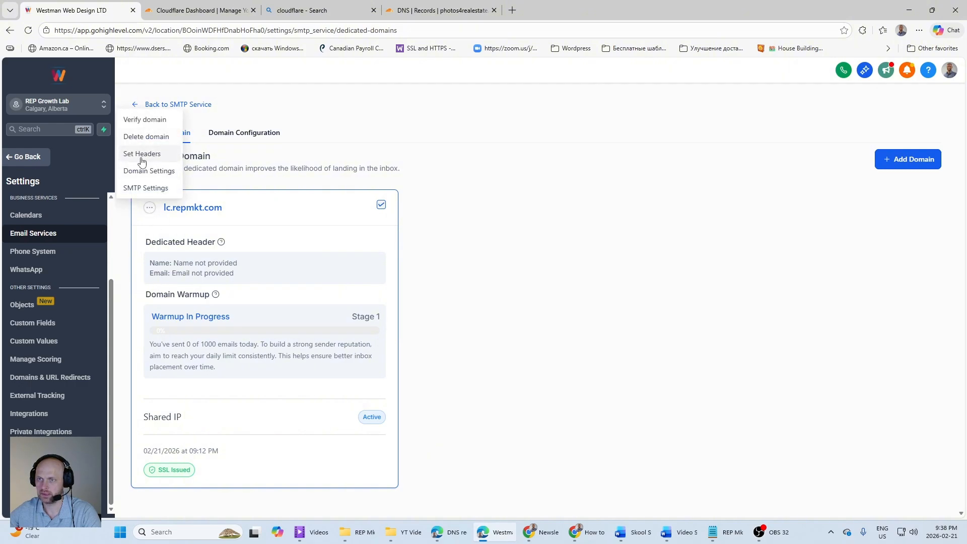
left_click(280, 214)
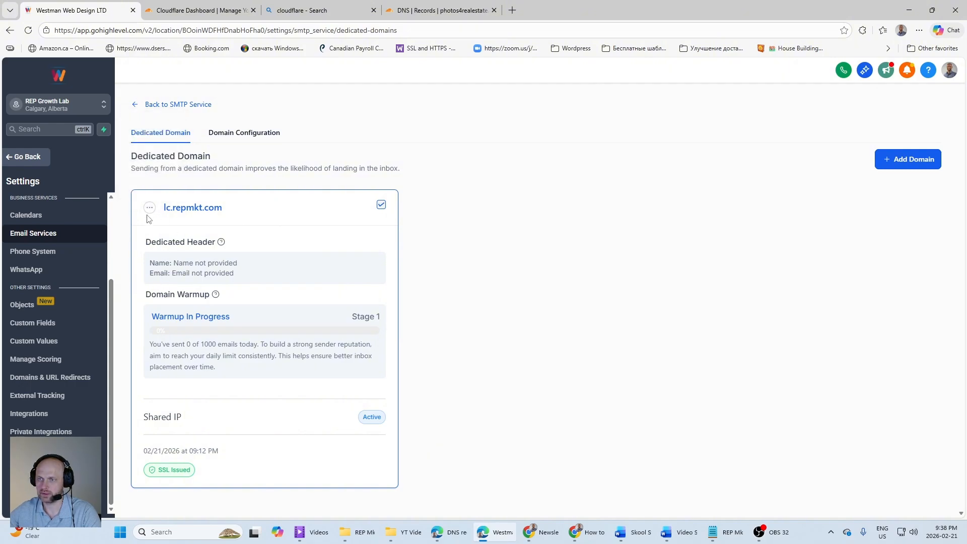
left_click(150, 207)
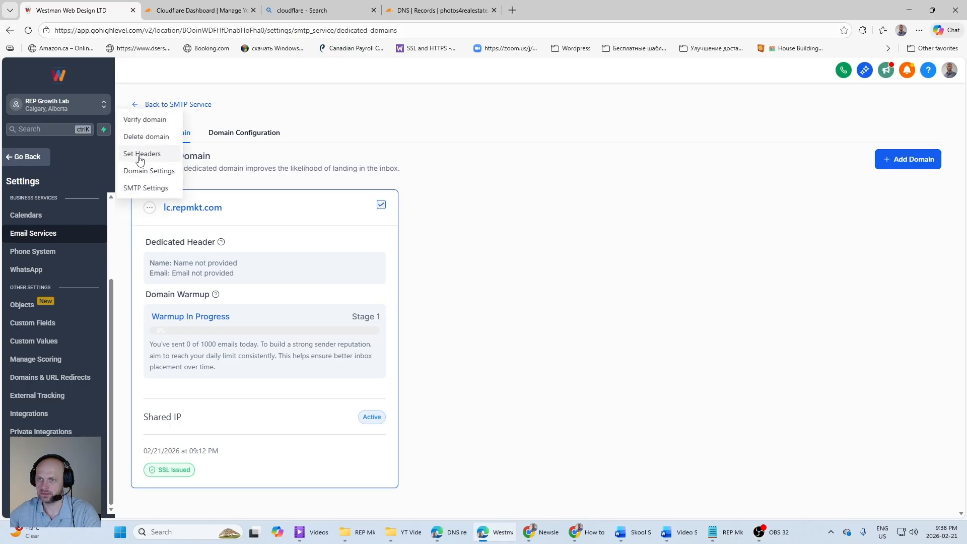
left_click(140, 154)
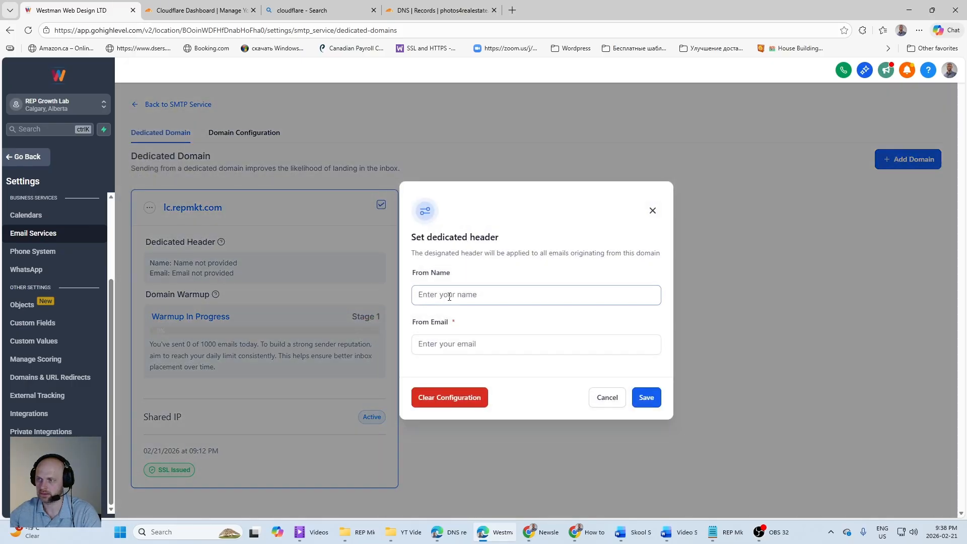
left_click(470, 296)
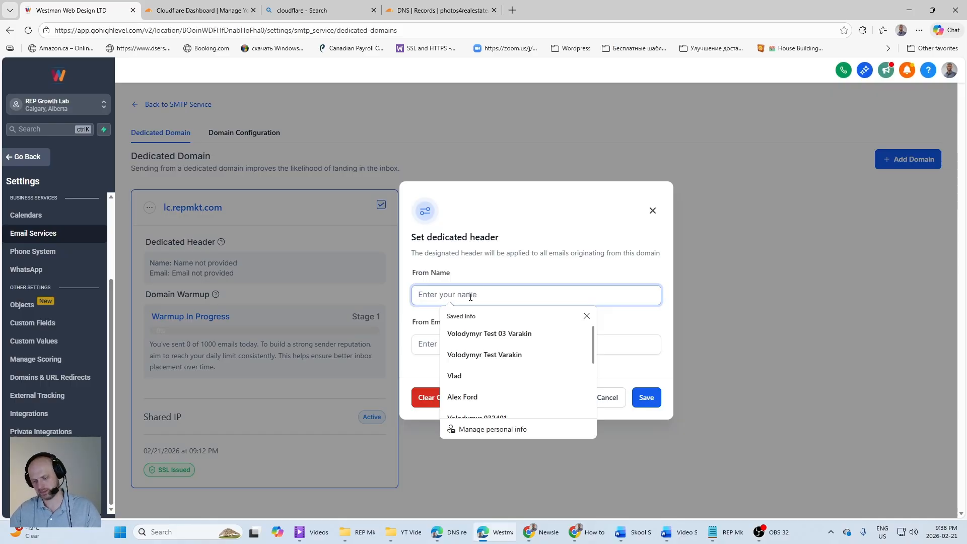
key("ctrl+v")
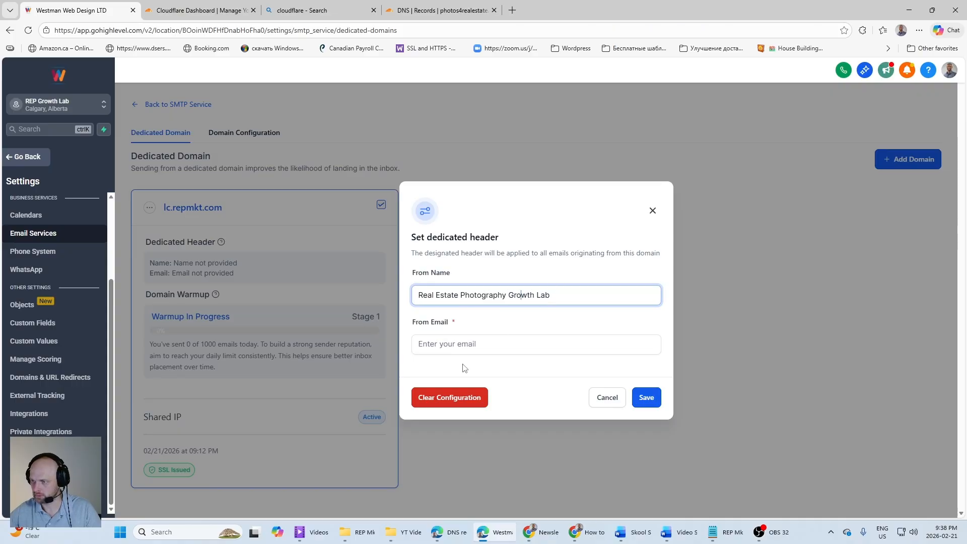
Step: Enter the business's sender address as the From Email and save the dedicated header
left_click(476, 345)
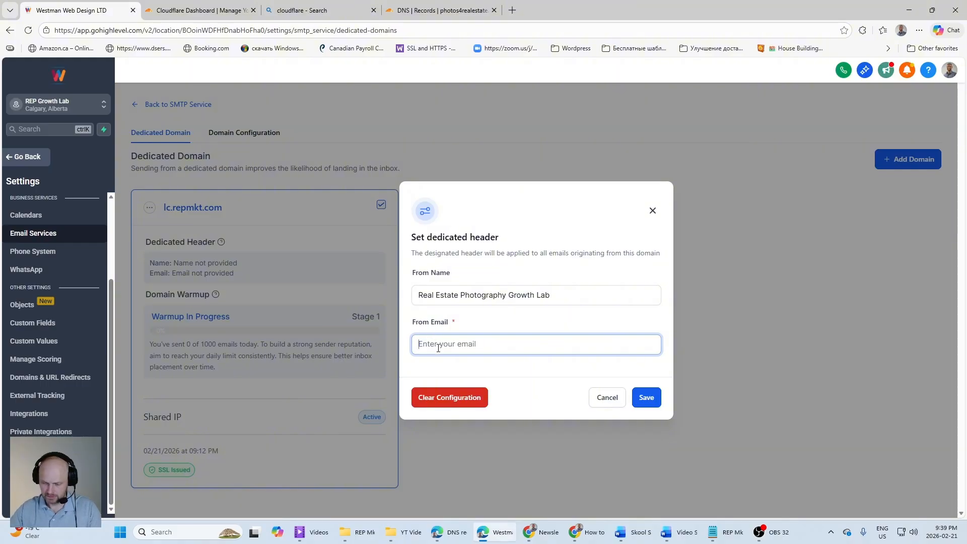
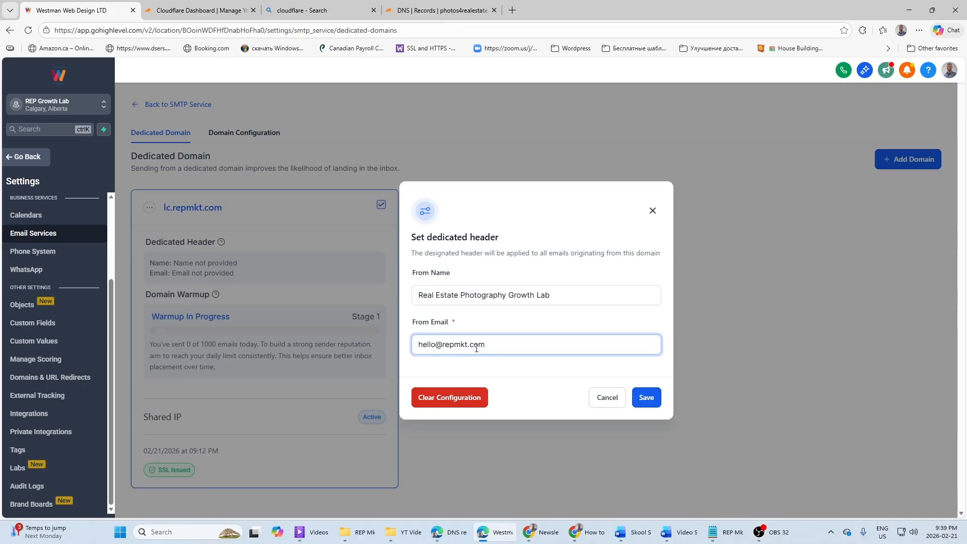
left_click(648, 399)
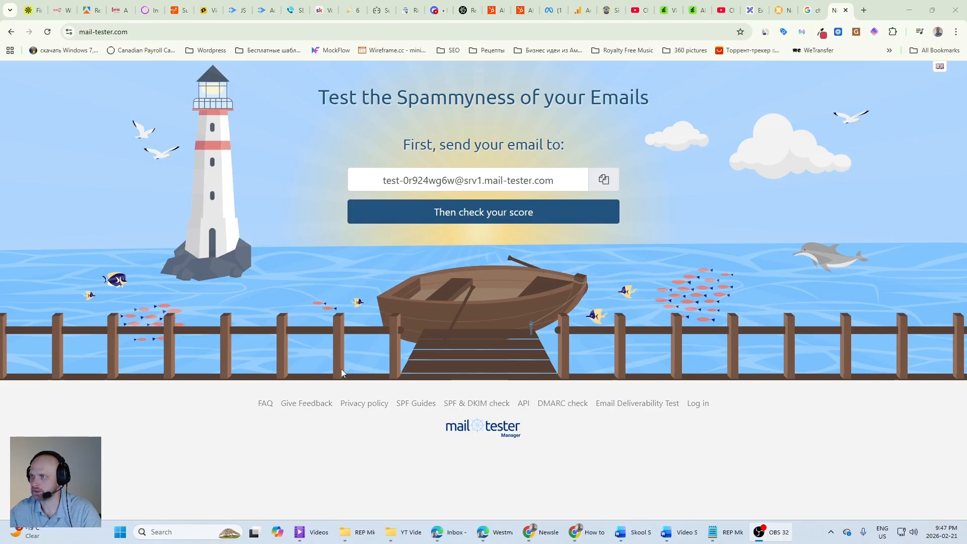
Step: Switch from the mail-tester page to HighLevel and check the default provider in the Email Services settings
mouse_move(453, 532)
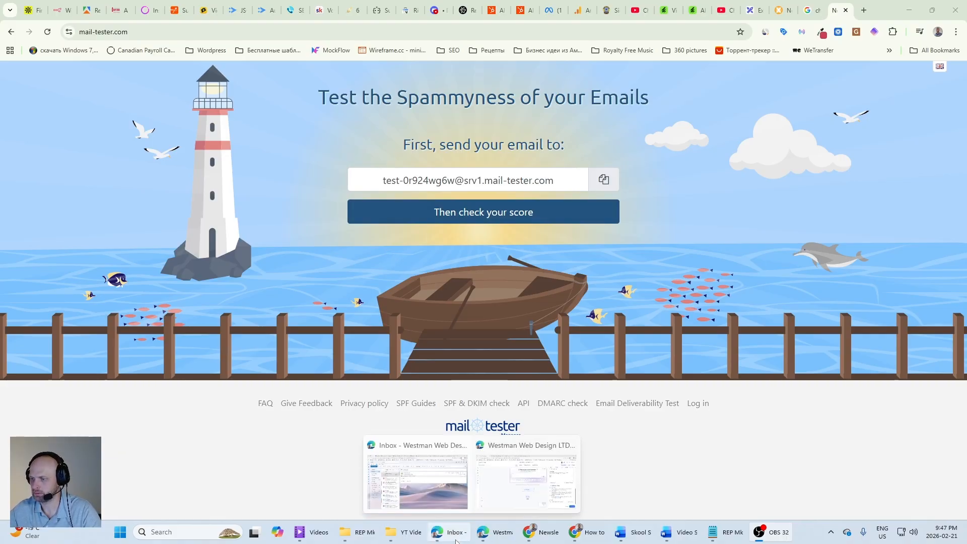
left_click(526, 480)
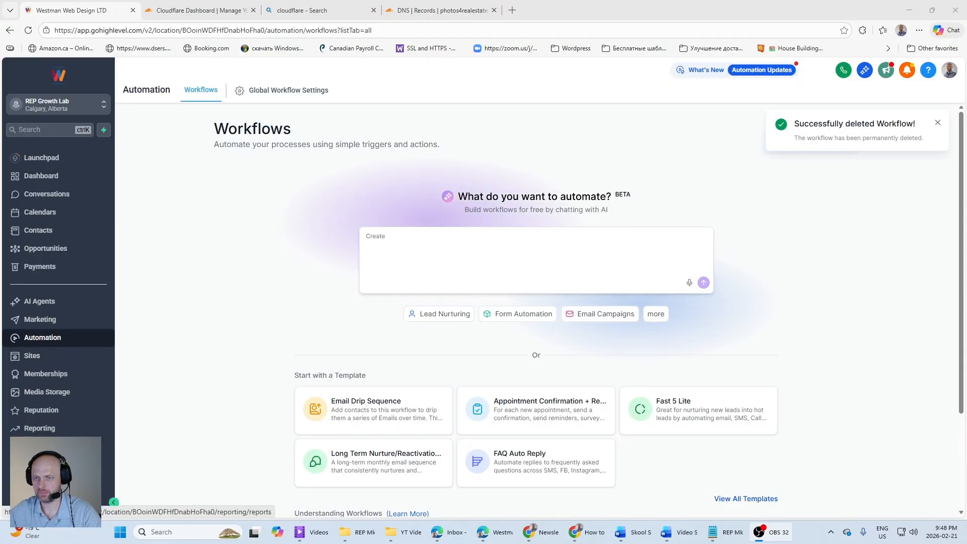
left_click(51, 498)
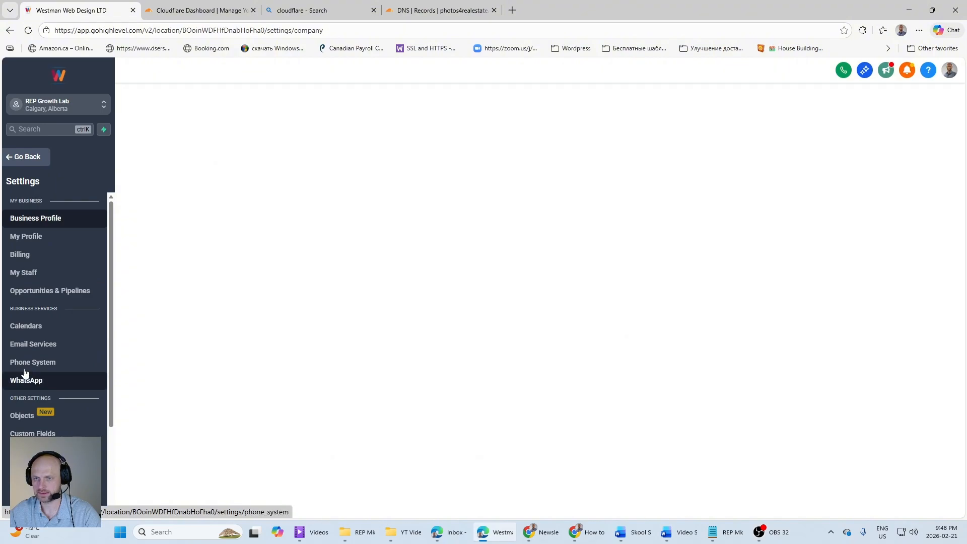
left_click(29, 345)
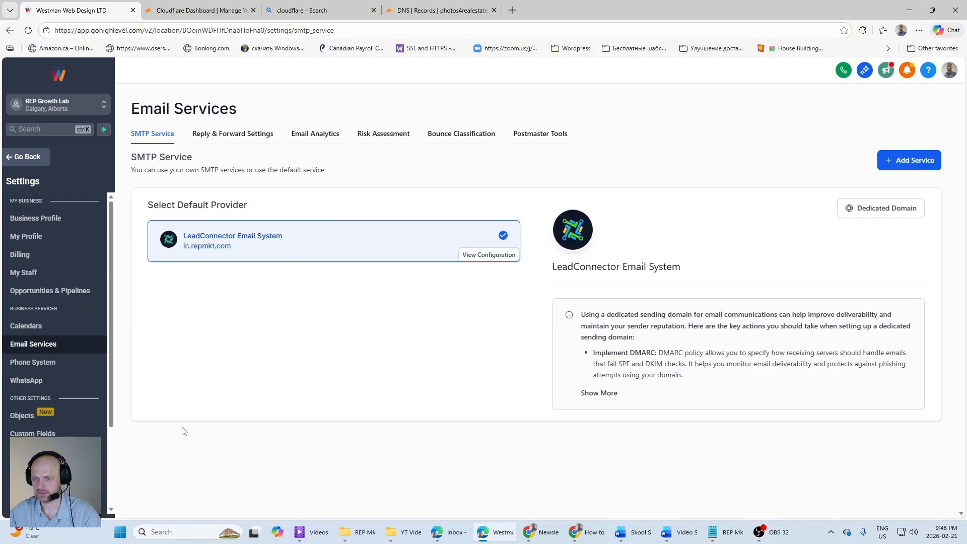
Step: Create an automation workflow from scratch and add a Send Email action to it
left_click(22, 158)
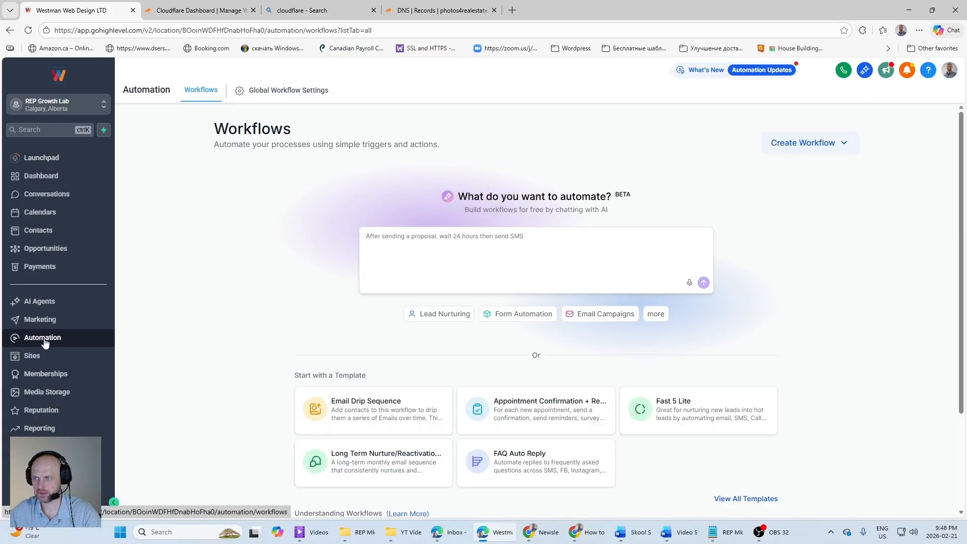
left_click(852, 153)
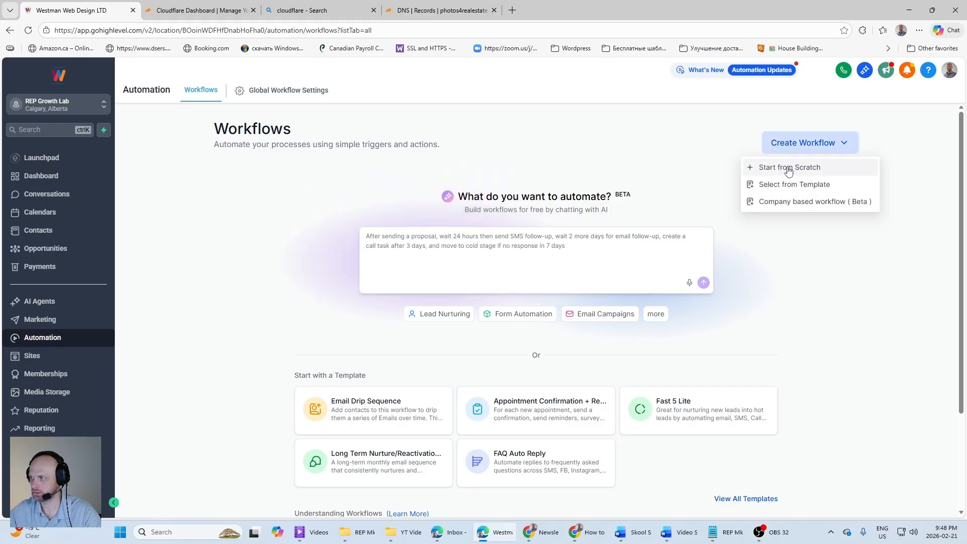
left_click(789, 168)
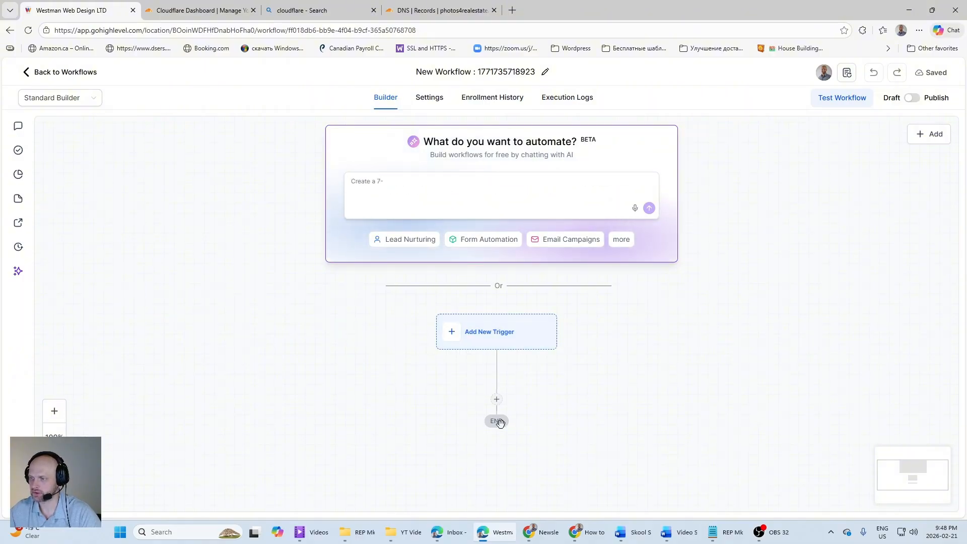
left_click(496, 399)
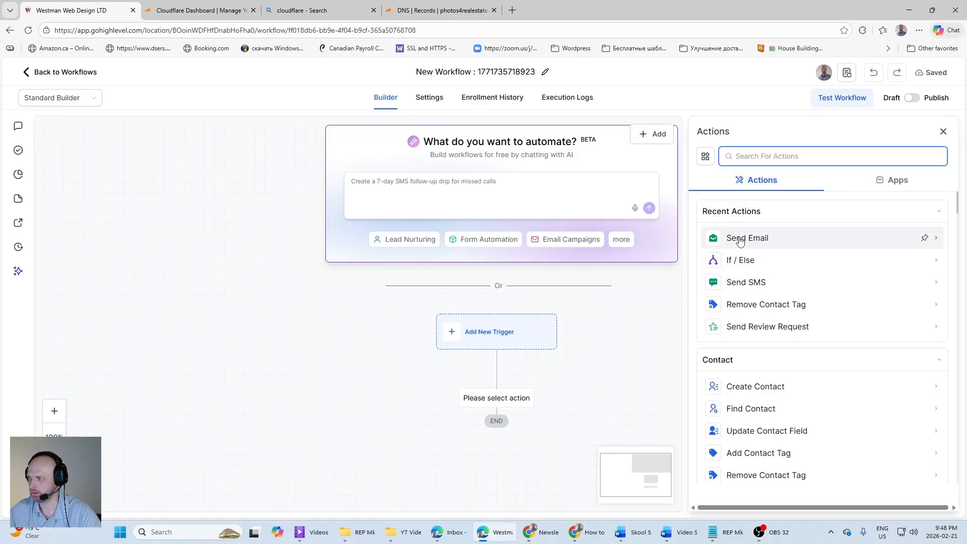
left_click(726, 237)
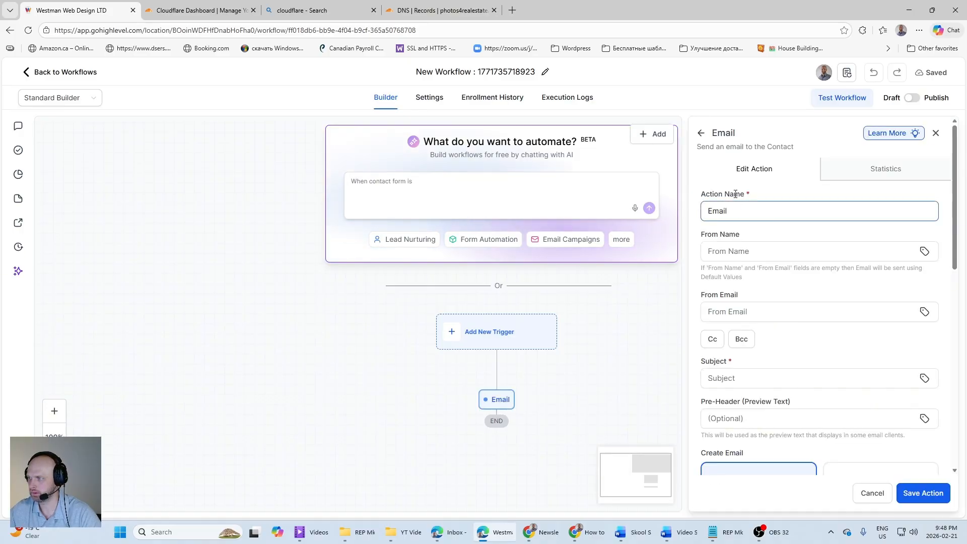
Step: Return to the action list, search for email, and select the Send Email action again
left_click(700, 132)
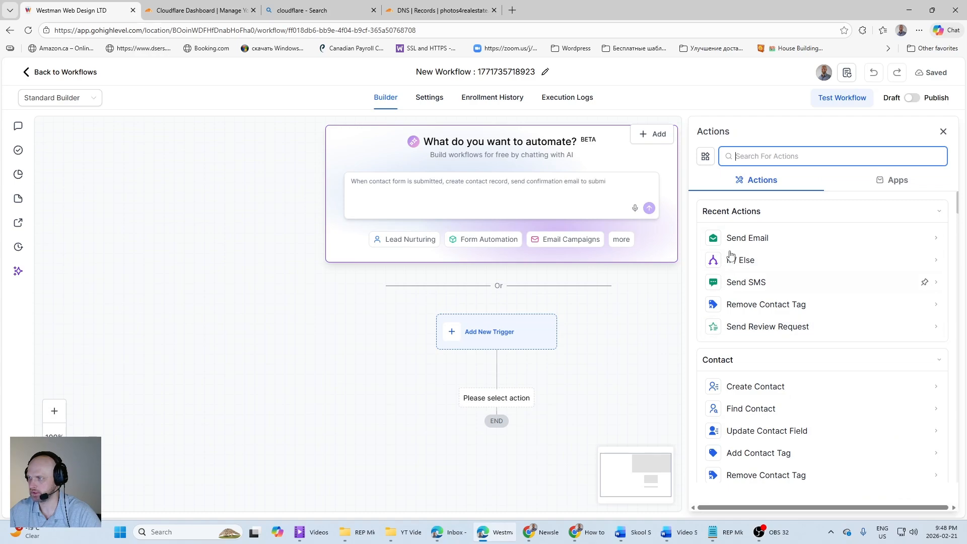
left_click(742, 159)
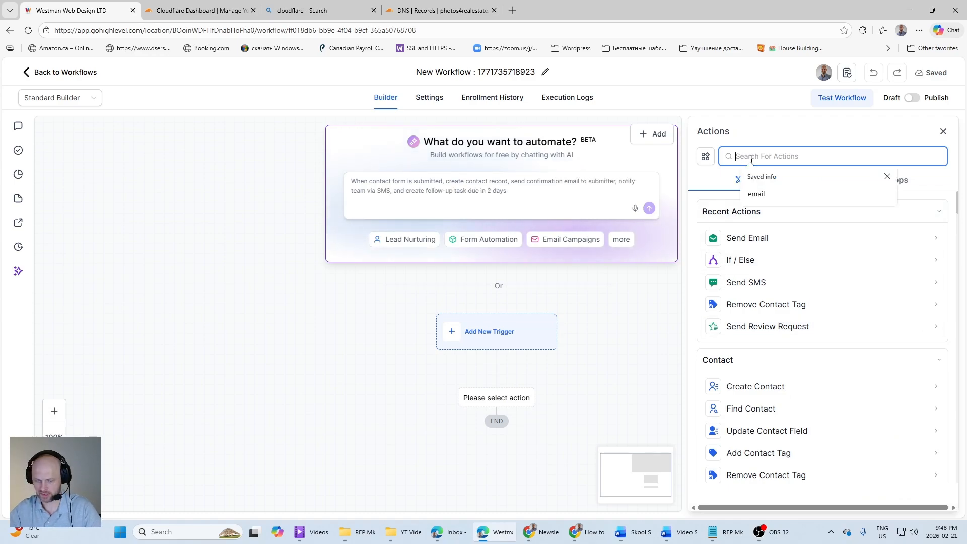
type("email")
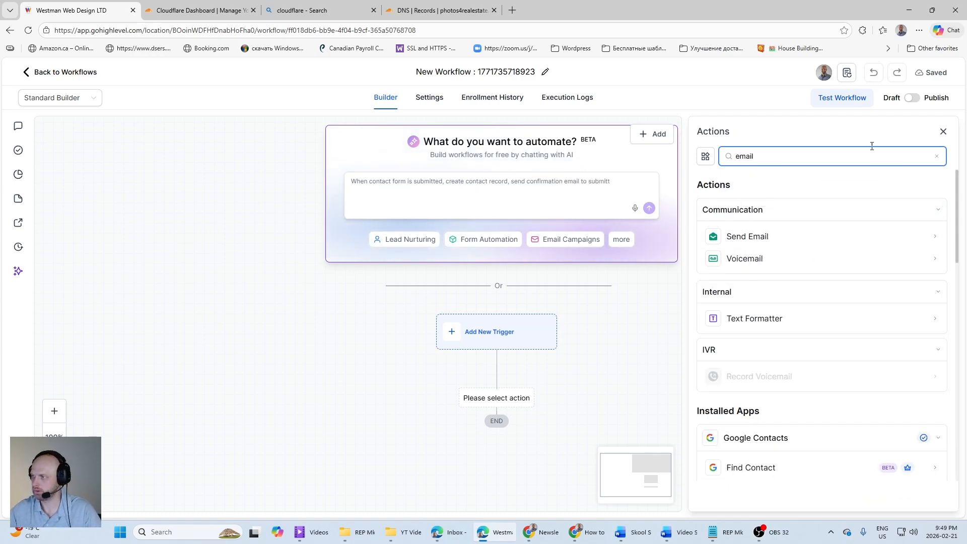
left_click(751, 236)
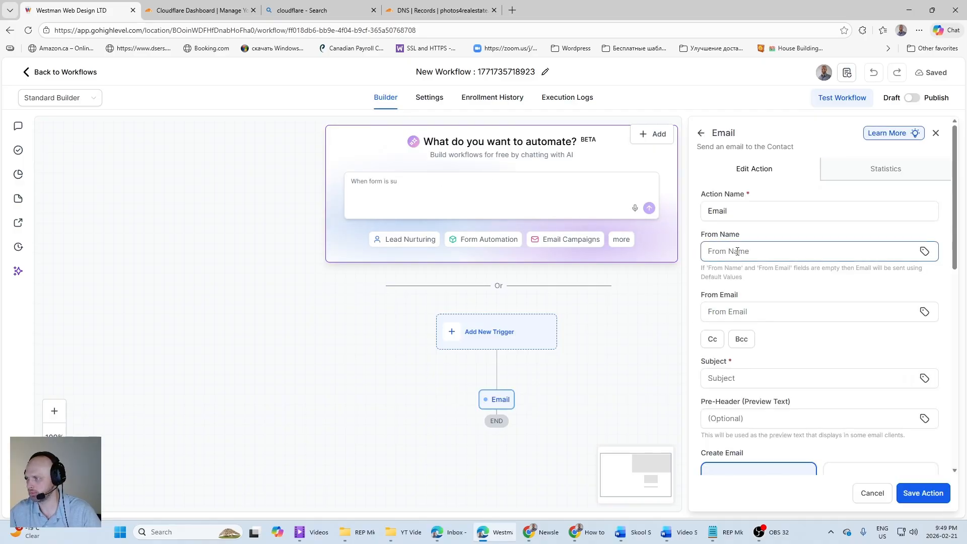
Step: Set the email action's From Name to Real Estate Photography Growth Lab and enter the business's sender address as the From Email
left_click(758, 253)
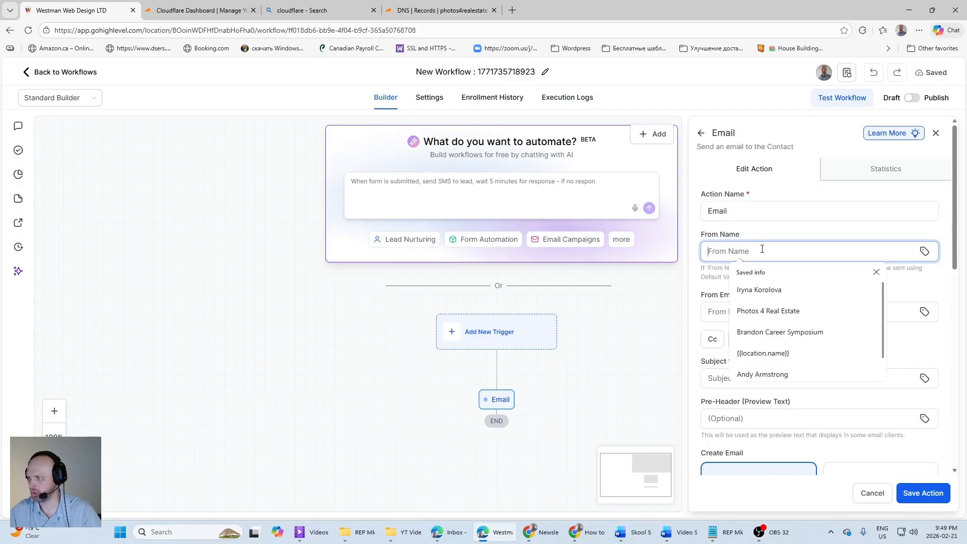
type("Real")
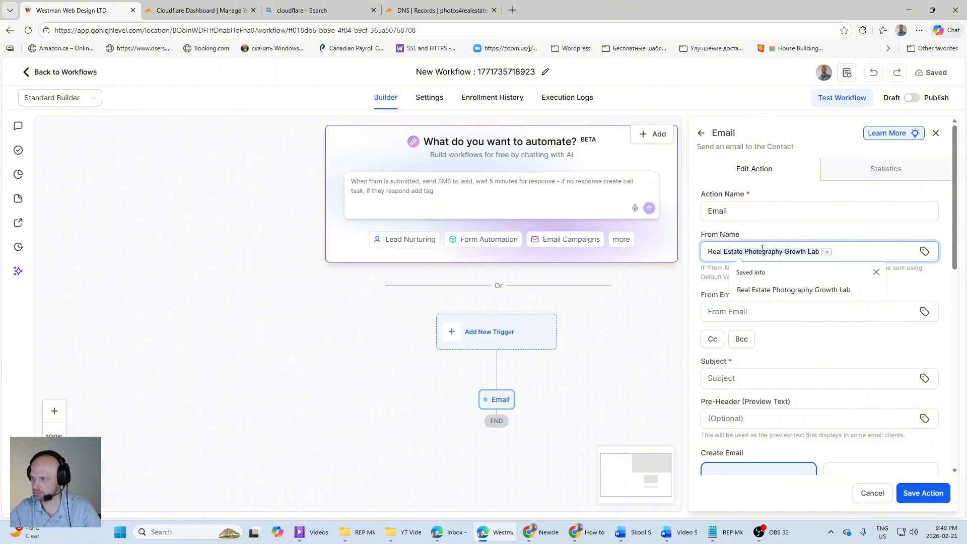
key("Tab")
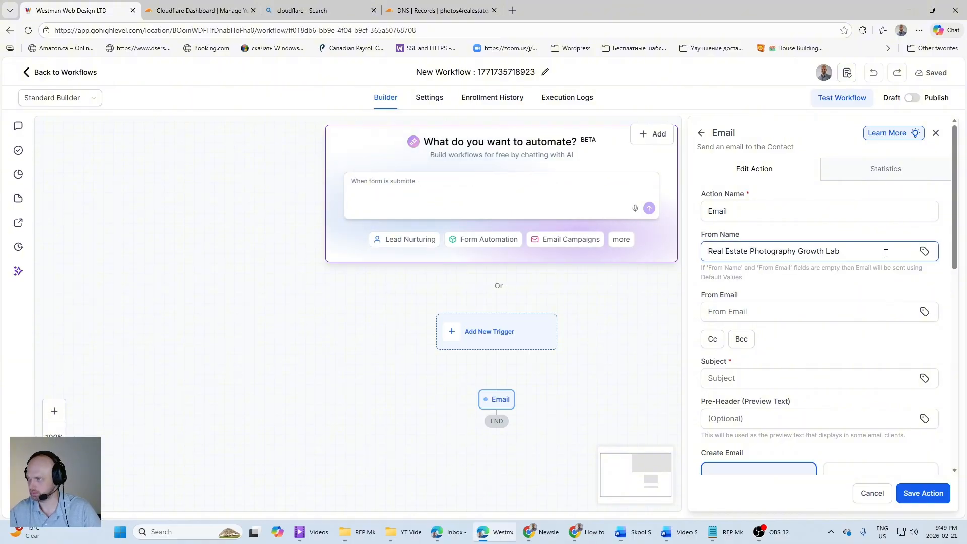
left_click(745, 312)
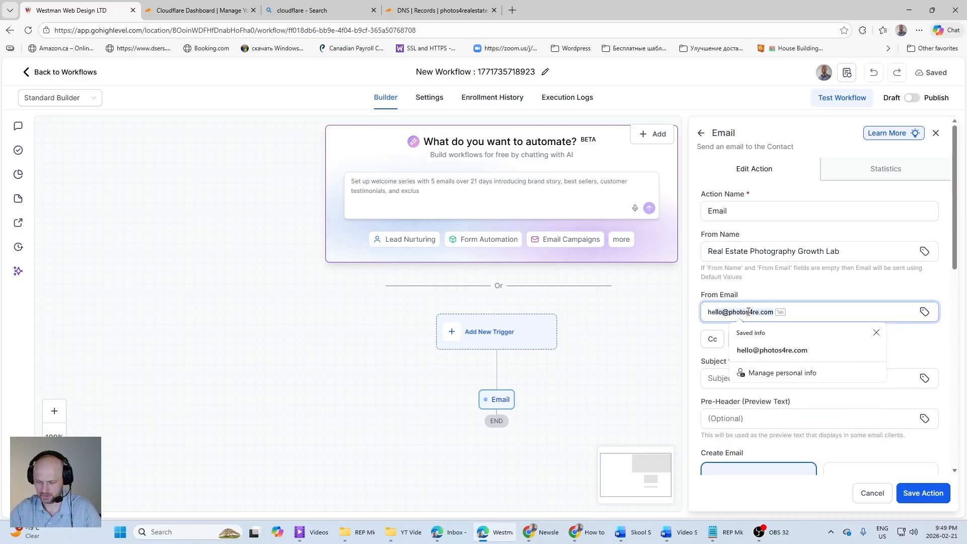
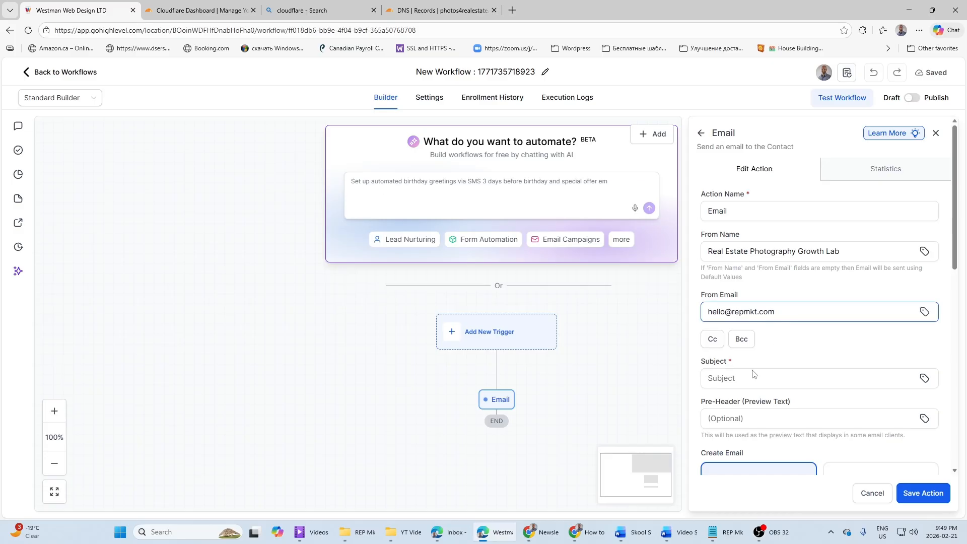
Step: Set the subject to Testing email service and fill the message body with a short note about testing the new email provider
scroll(770, 345, "down", 3)
left_click(738, 229)
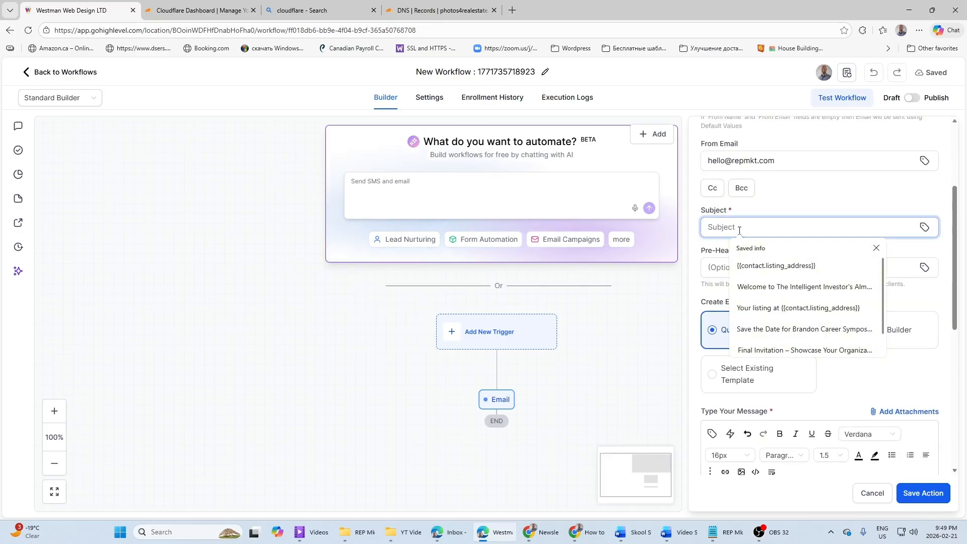
type("Testing email service")
scroll(755, 229, "down", 2)
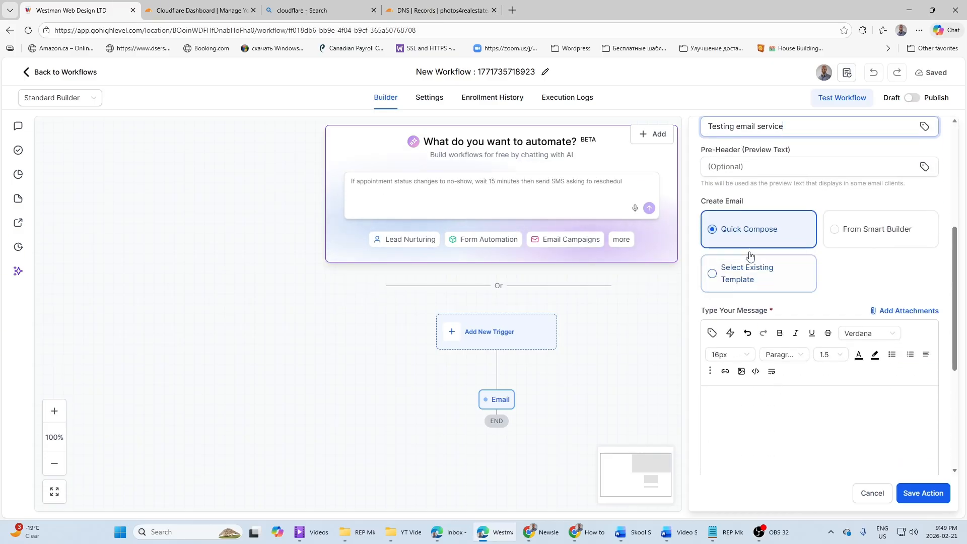
left_click(728, 404)
type("Hello, John, Just testing my new email provider.  Please do not reply to this email. Best regards,  Vlad.")
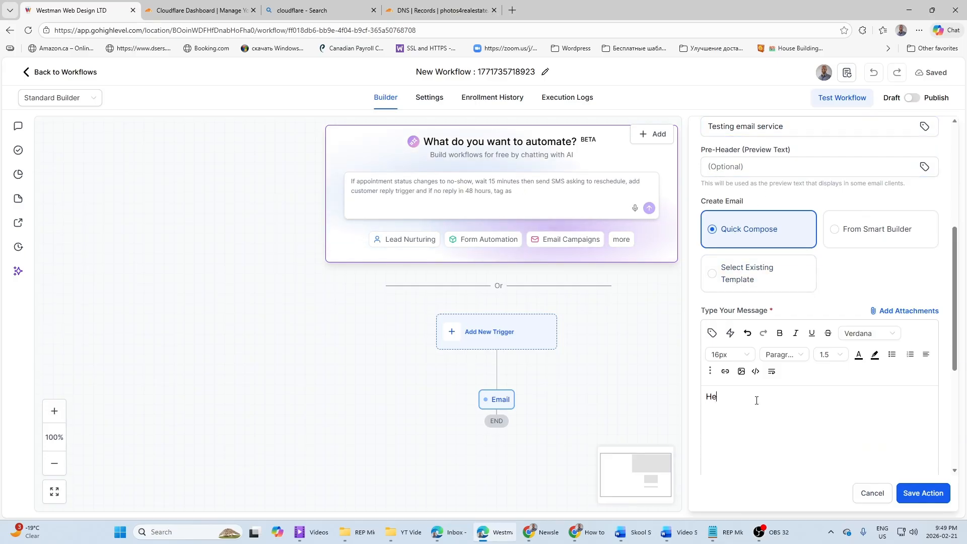
Step: Switch to the mail-tester page and copy its generated test address
mouse_move(540, 540)
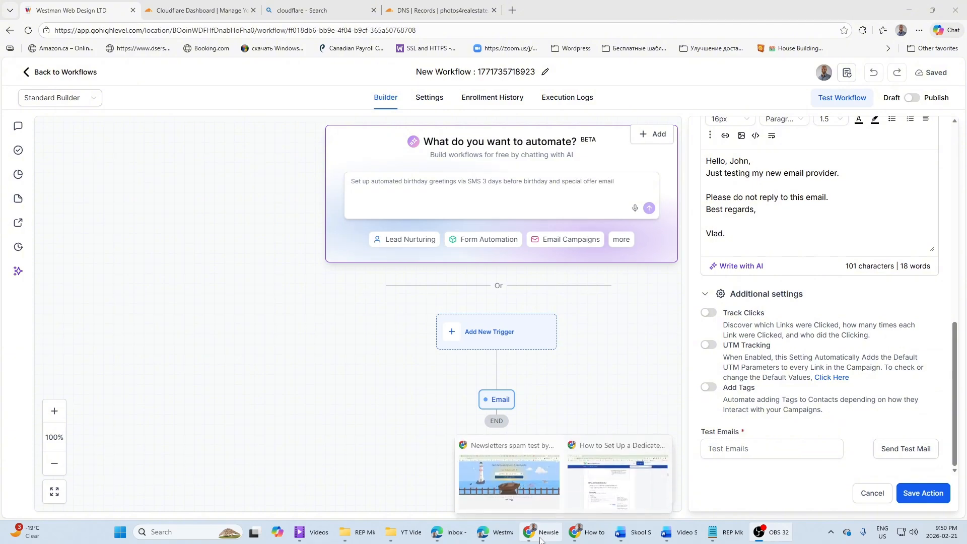
left_click(509, 478)
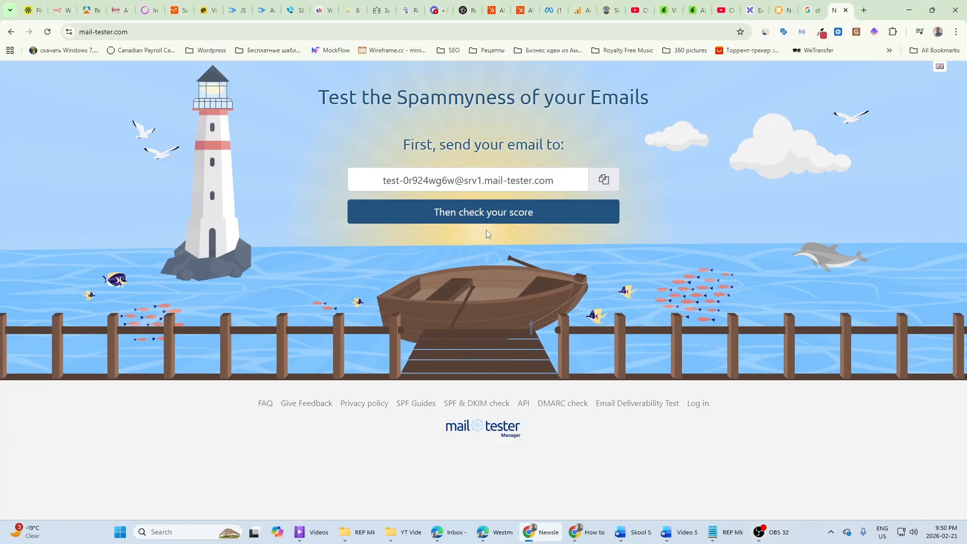
left_click(602, 182)
Step: Switch back to the HighLevel workflow, enter the copied mail-tester address under Test Emails, and send the test mail
mouse_move(490, 538)
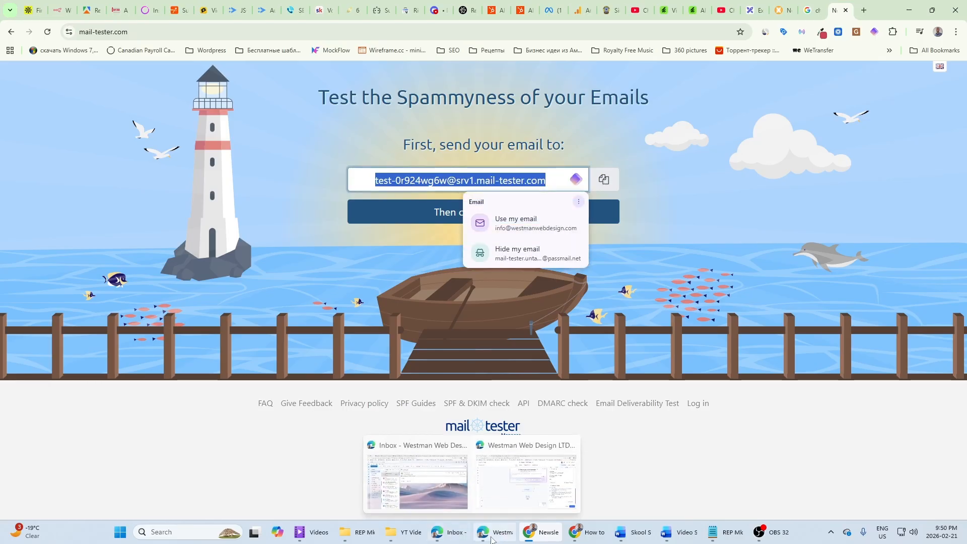
left_click(526, 478)
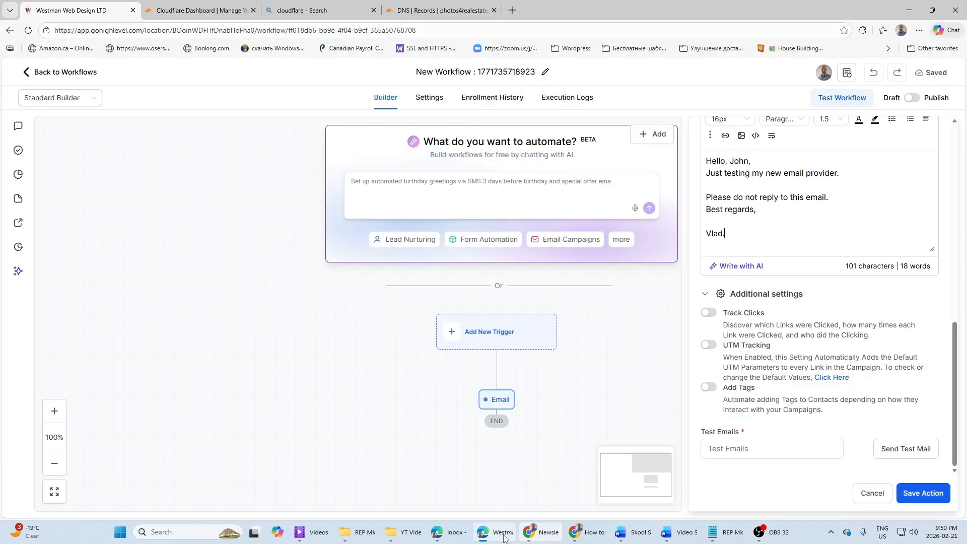
left_click(722, 448)
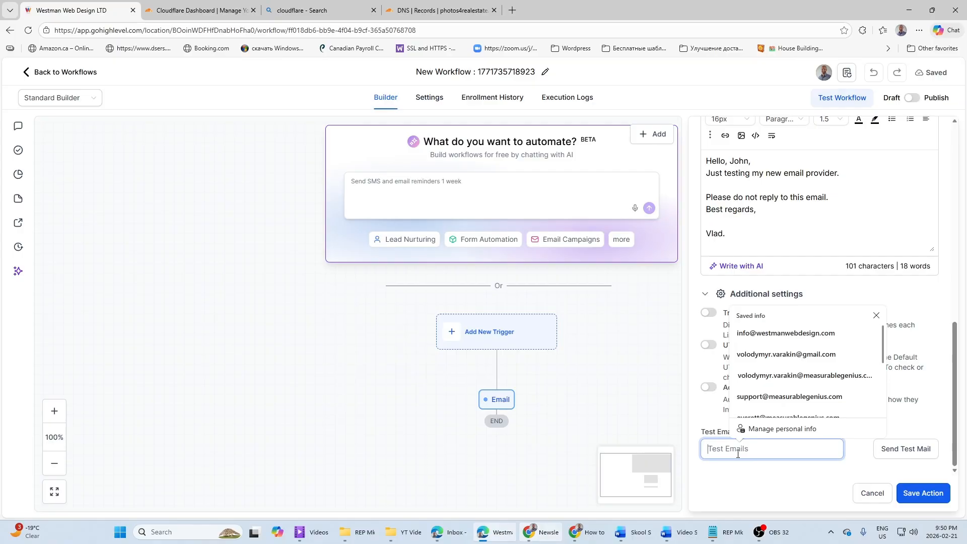
key("ctrl+v")
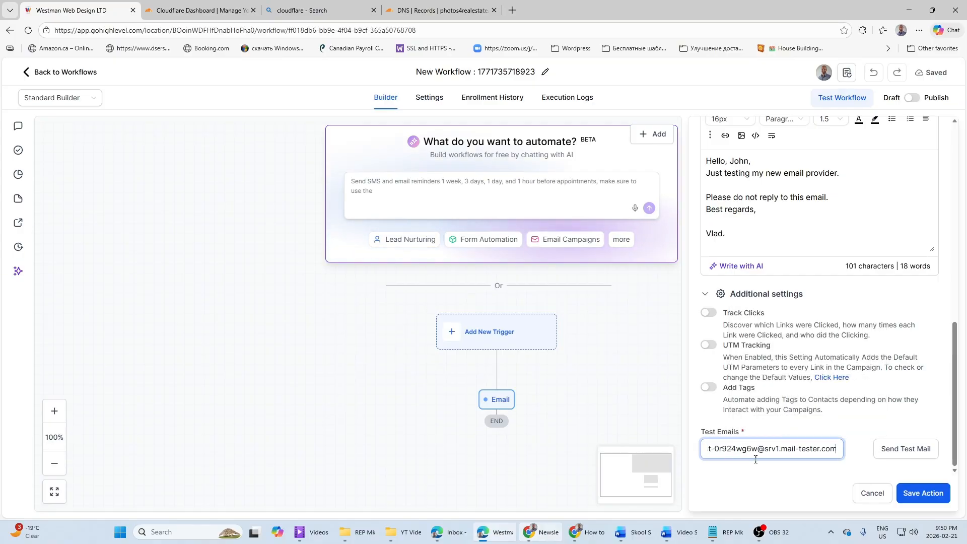
left_click(895, 449)
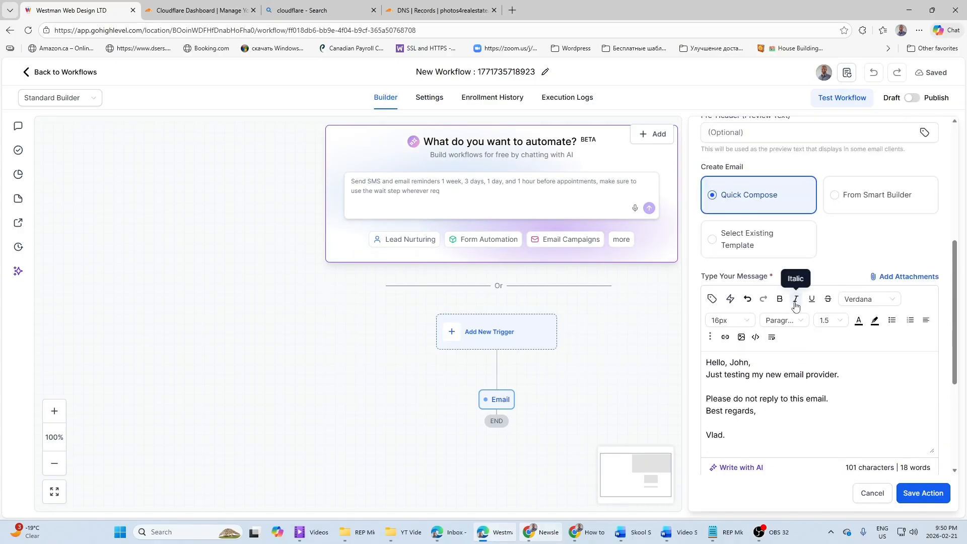
left_click(909, 448)
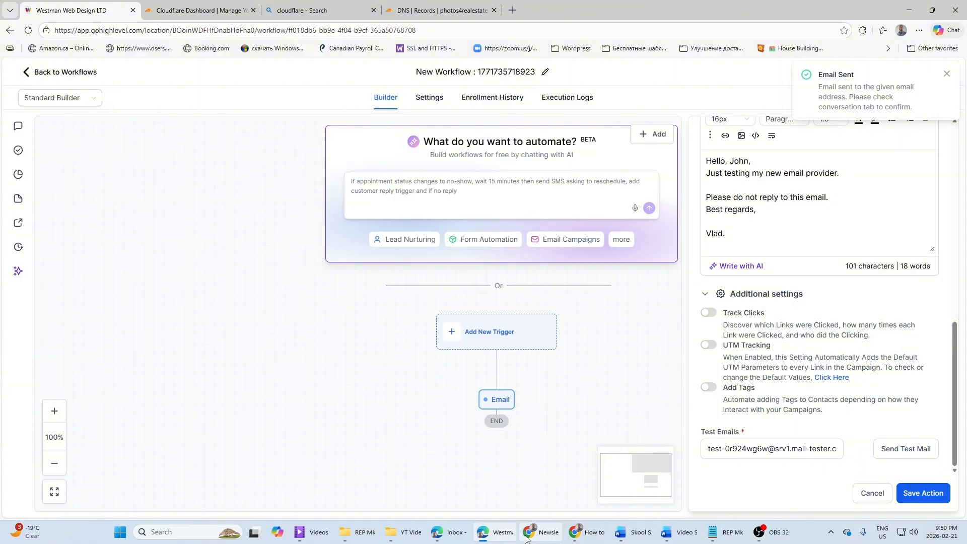
Step: Switch to the mail-tester page and check the score of the sent test email
mouse_move(499, 540)
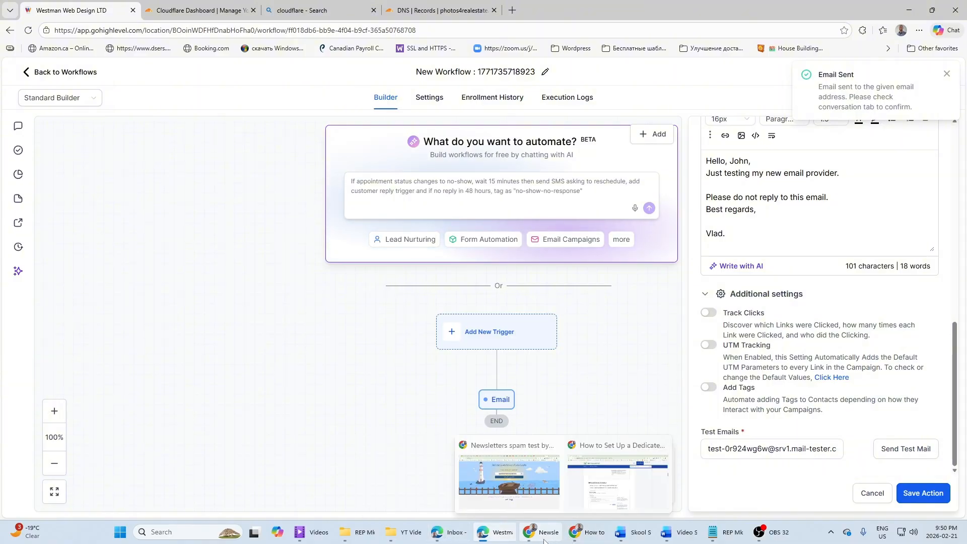
left_click(508, 478)
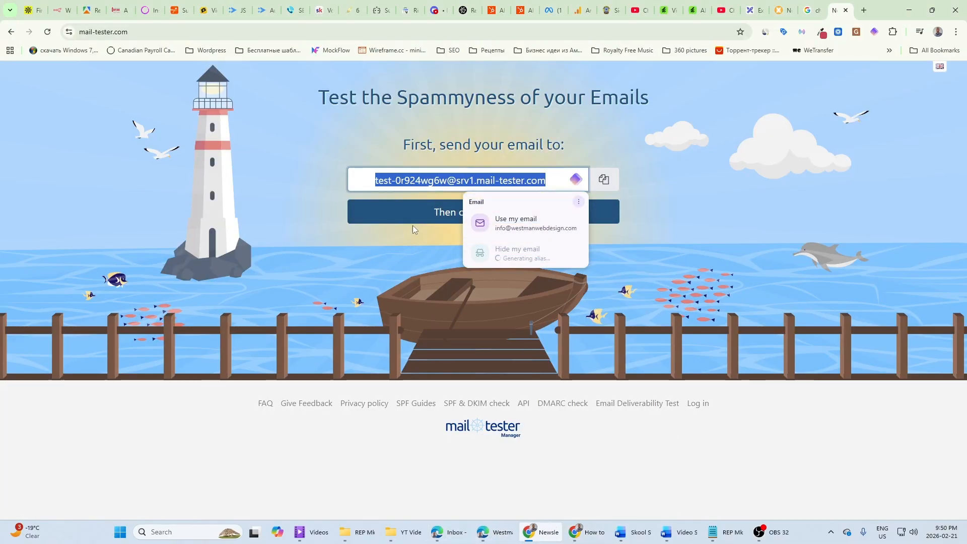
left_click(440, 220)
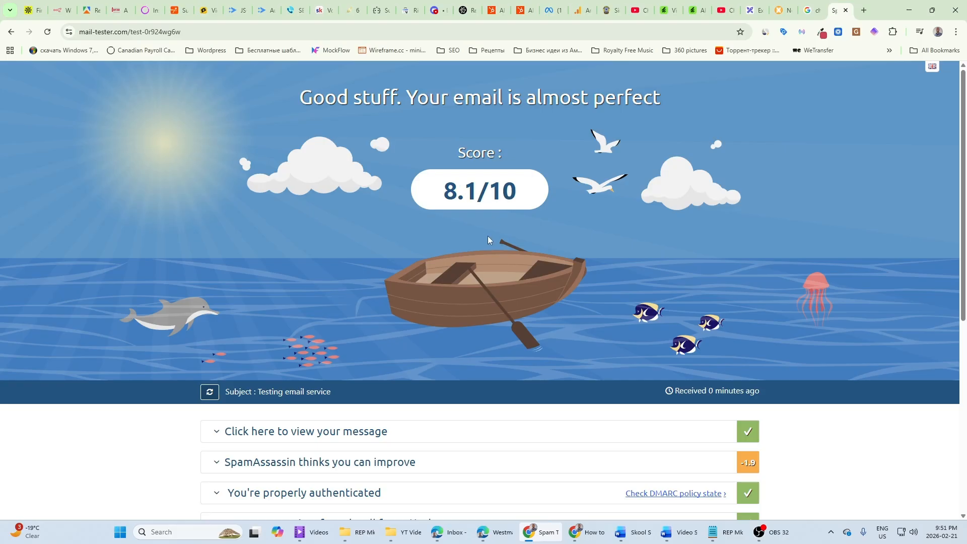
Step: Expand the authentication section of the mail-tester report and examine the DKIM signature details and remaining server checks
scroll(488, 239, "down", 4)
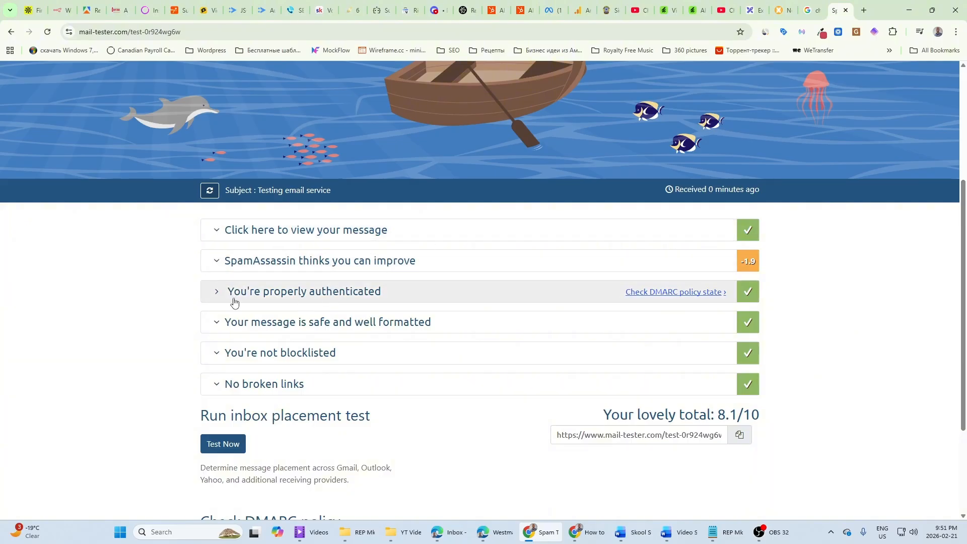
scroll(294, 298, "down", 1)
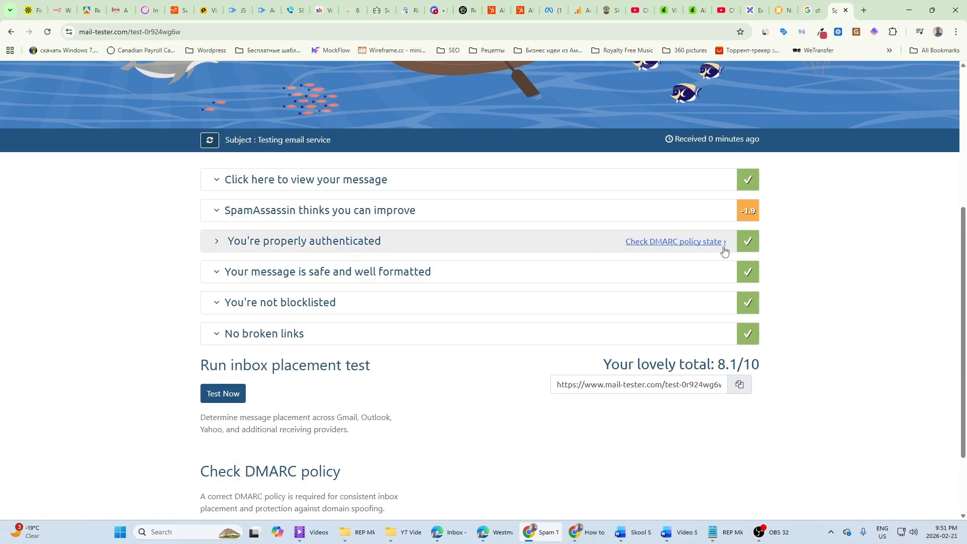
left_click(282, 246)
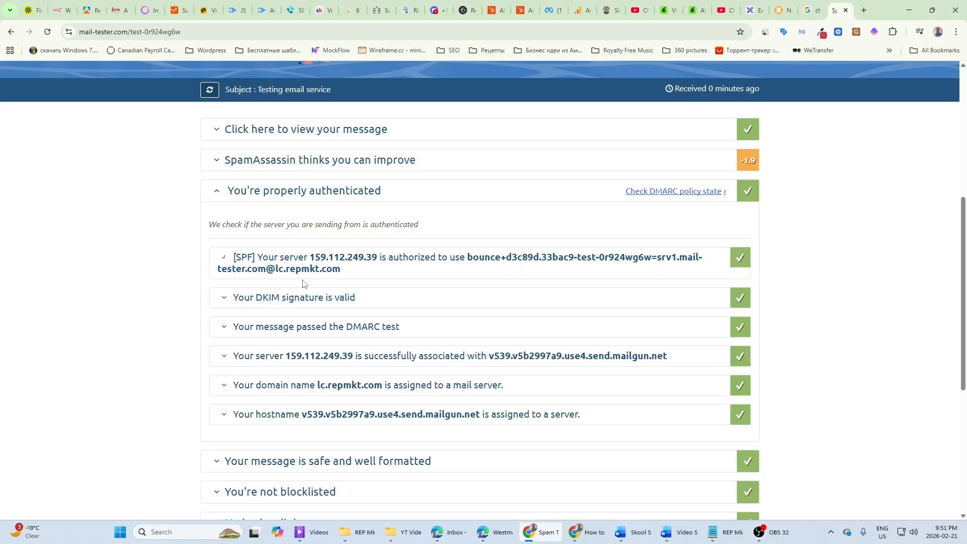
left_click(302, 297)
scroll(318, 327, "down", 6)
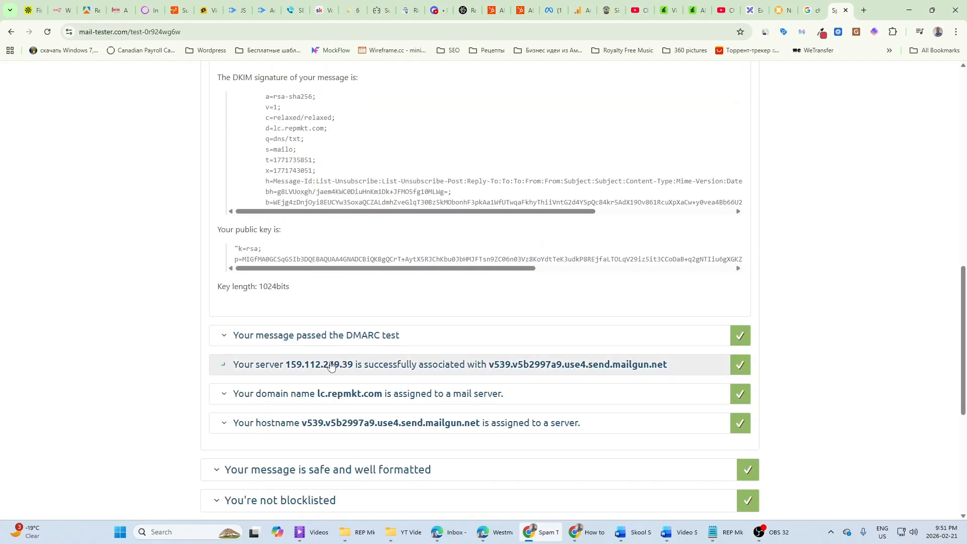
scroll(745, 435, "down", 4)
Step: Expand the SpamAssassin section and review its individual rule scores along with the rest of the mail-tester report
scroll(743, 362, "up", 1)
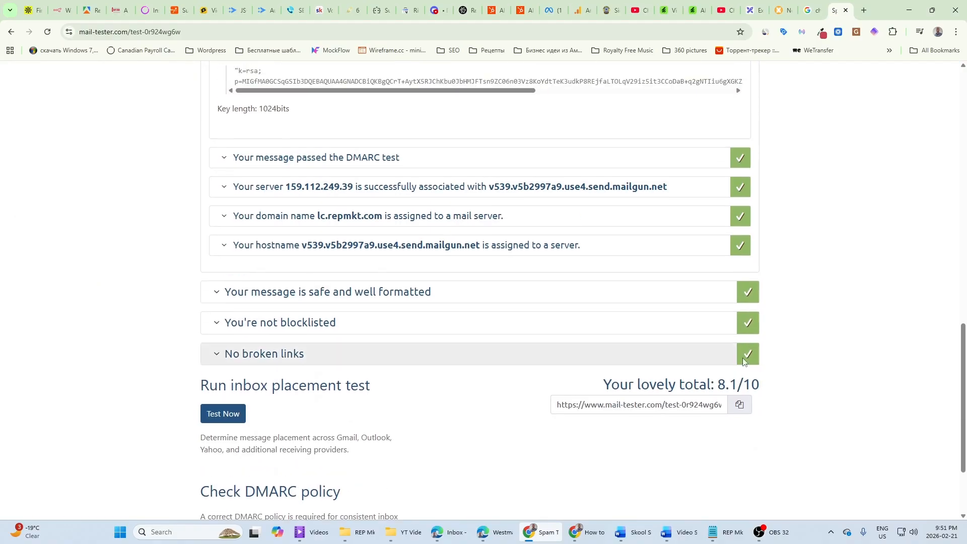
scroll(743, 361, "up", 15)
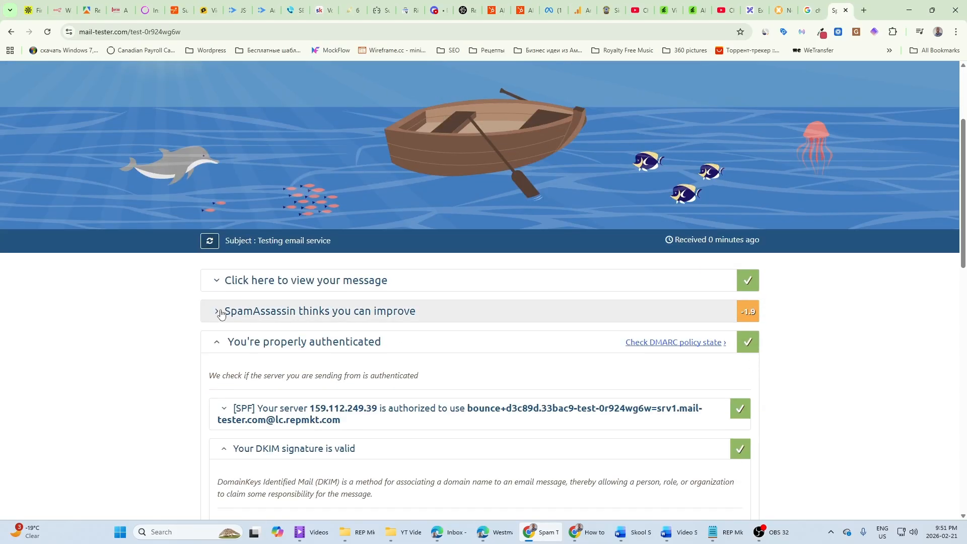
left_click(220, 313)
scroll(290, 367, "down", 6)
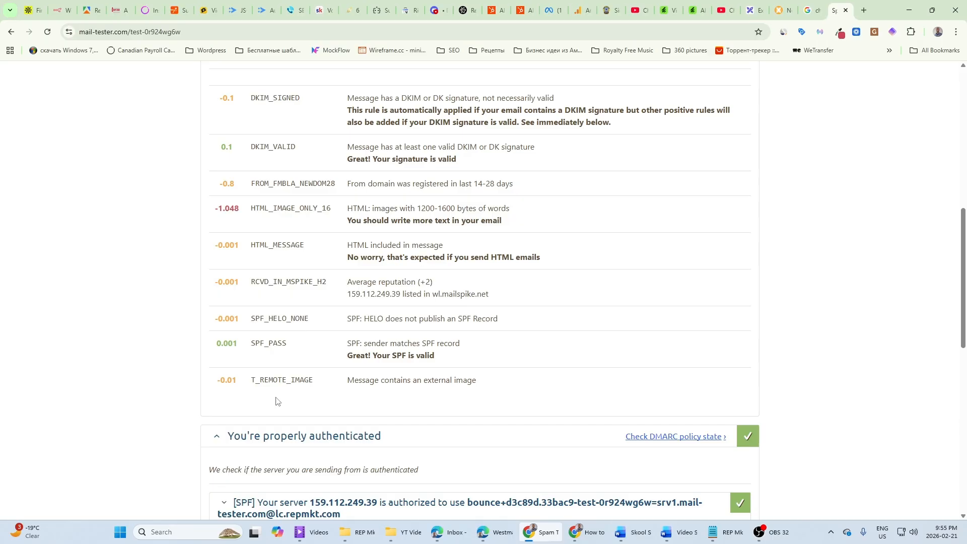
scroll(292, 387, "down", 1)
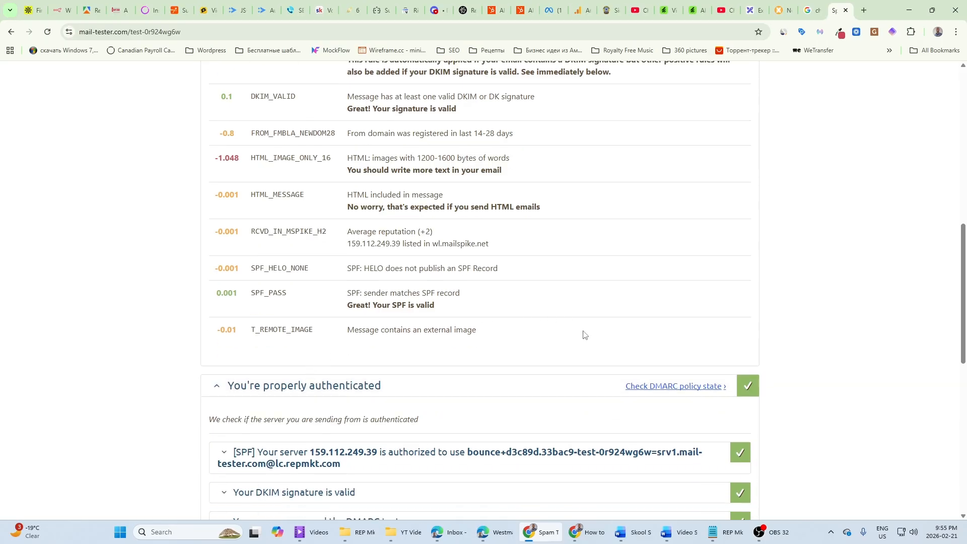
scroll(584, 335, "down", 10)
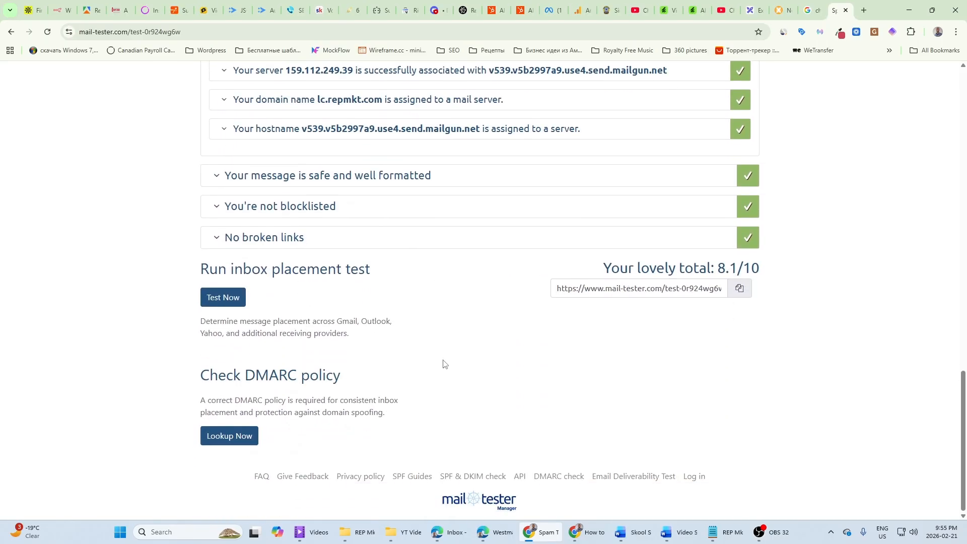
scroll(513, 359, "up", 7)
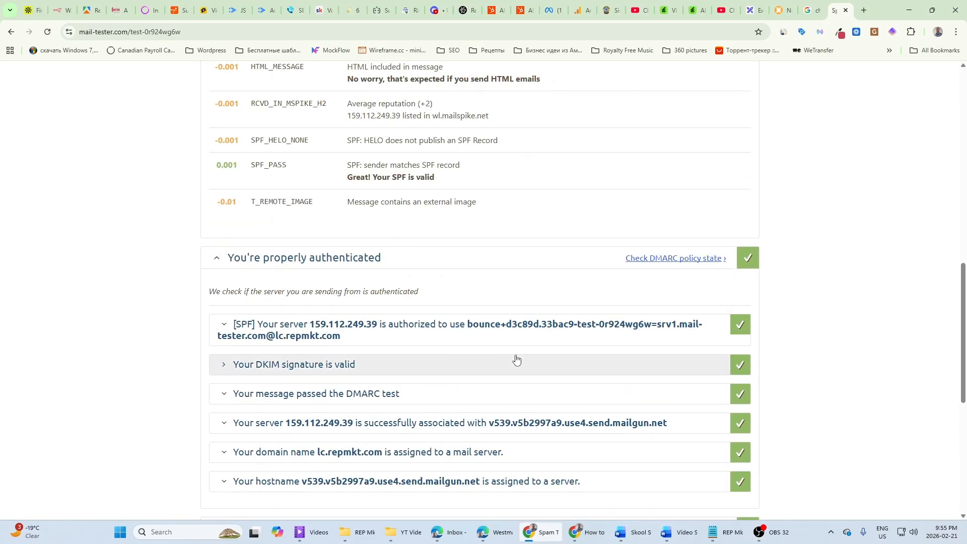
scroll(513, 360, "up", 6)
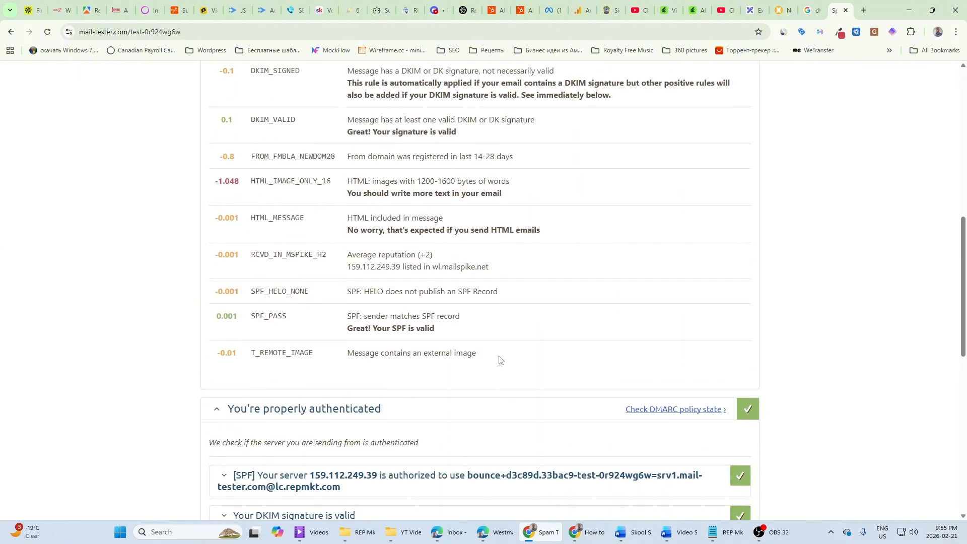
scroll(466, 365, "up", 2)
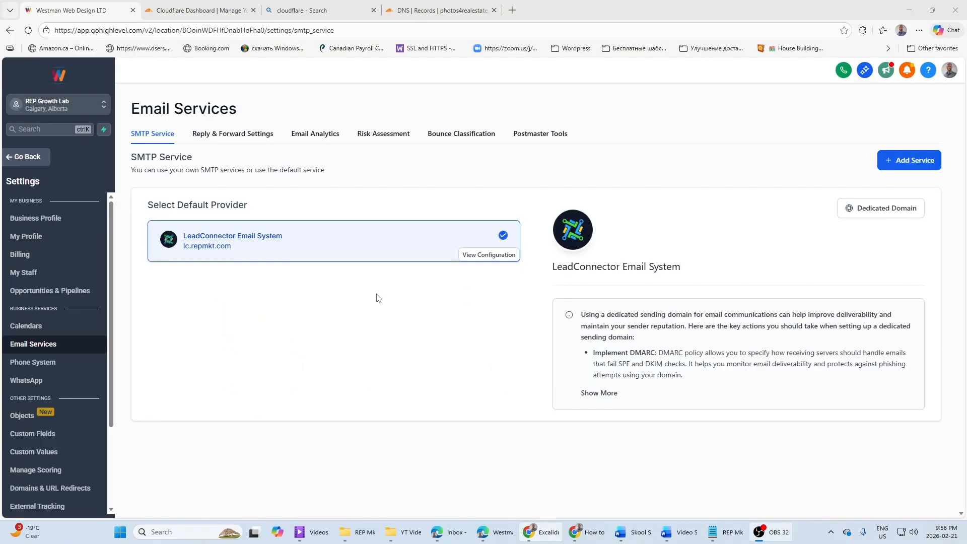
Step: Connect HighLevel's Google Postmaster Tool in the email services settings to the existing Google account and approve the sign-in
left_click(542, 139)
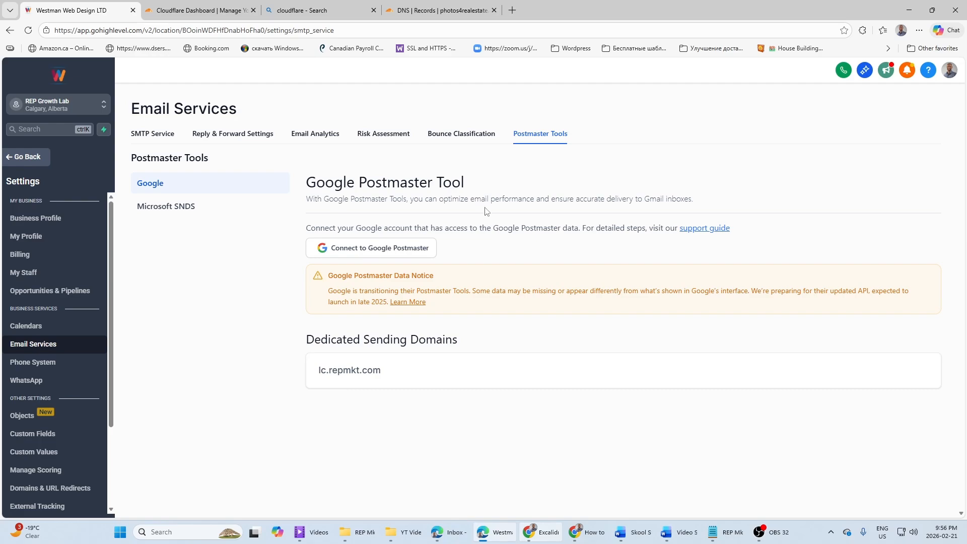
left_click(371, 247)
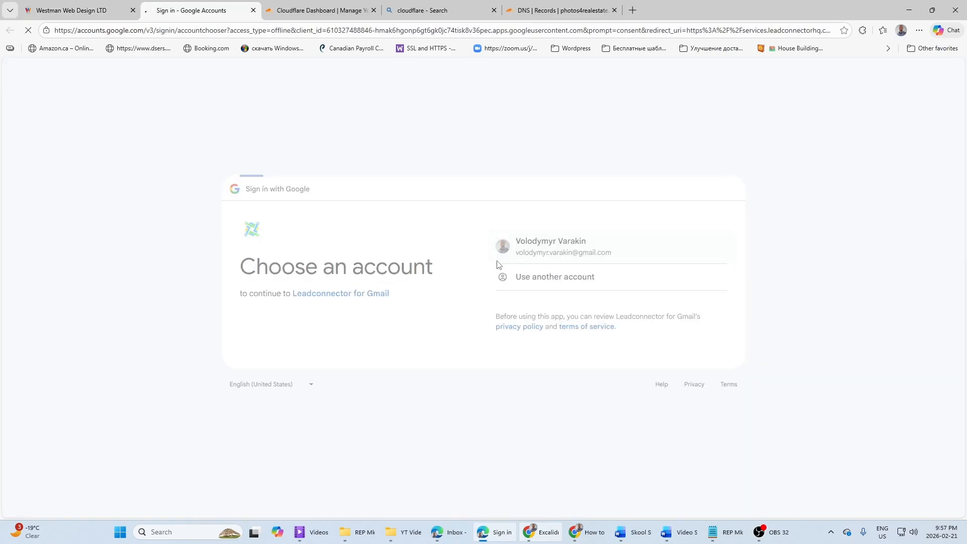
left_click(496, 261)
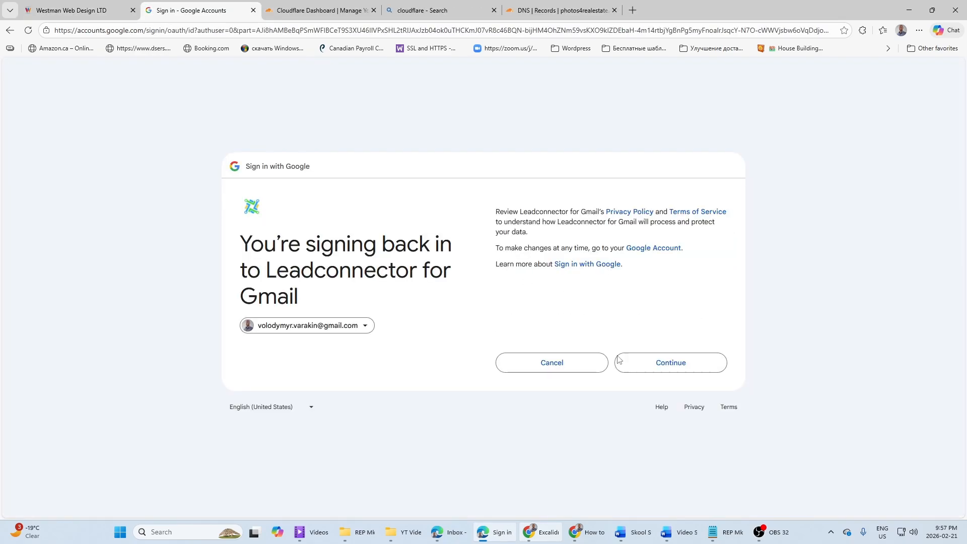
left_click(657, 363)
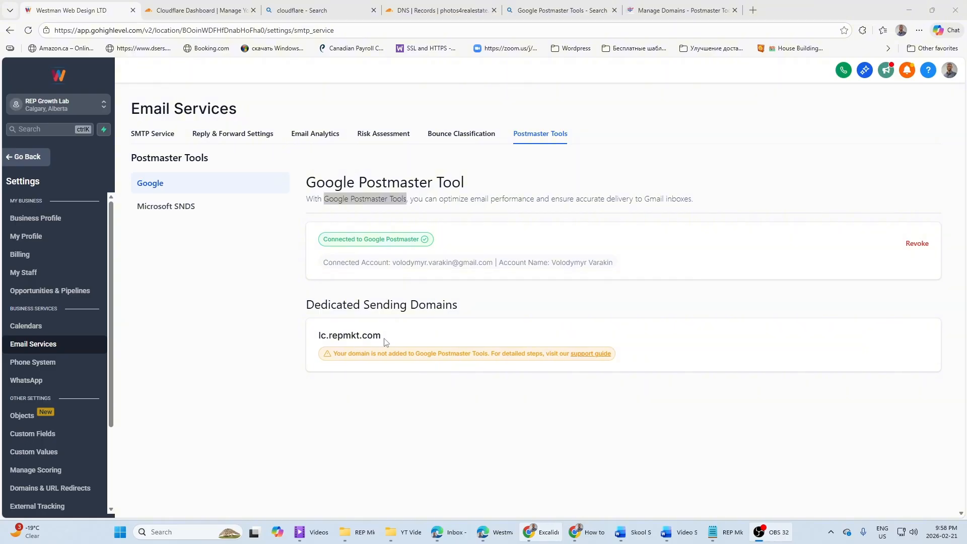
Step: Switch to Google Postmaster Tools and add lc.repmkt.com as a new email authentication domain, continuing to its ownership verification
left_click(528, 6)
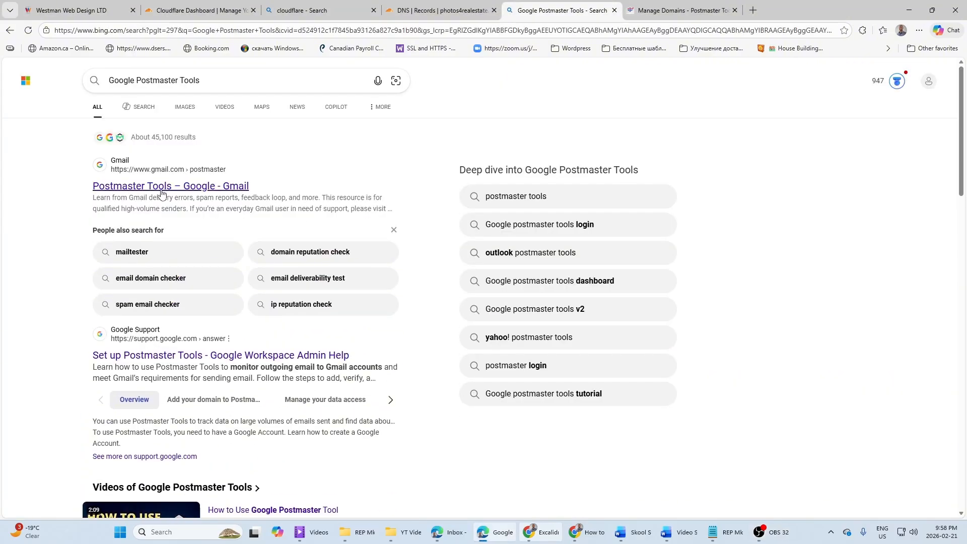
left_click(679, 10)
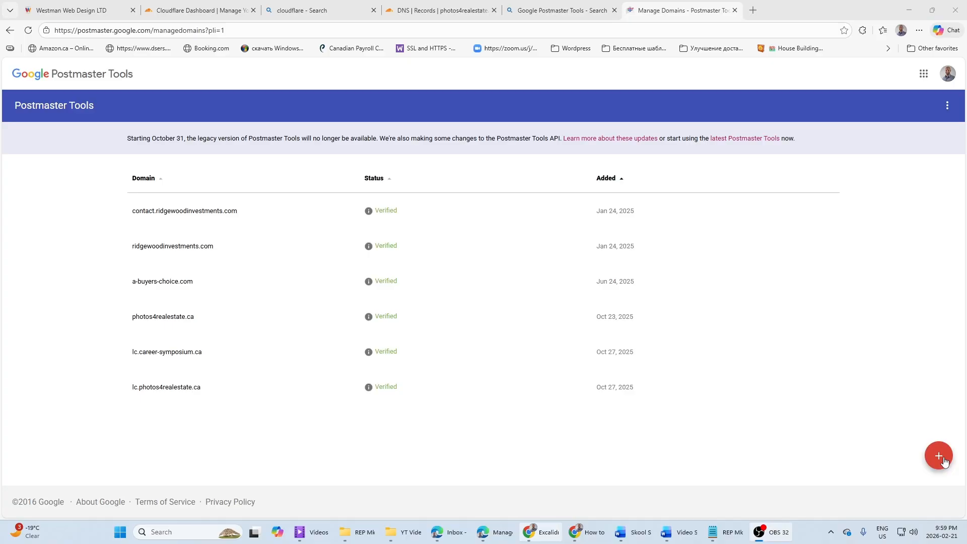
left_click(940, 459)
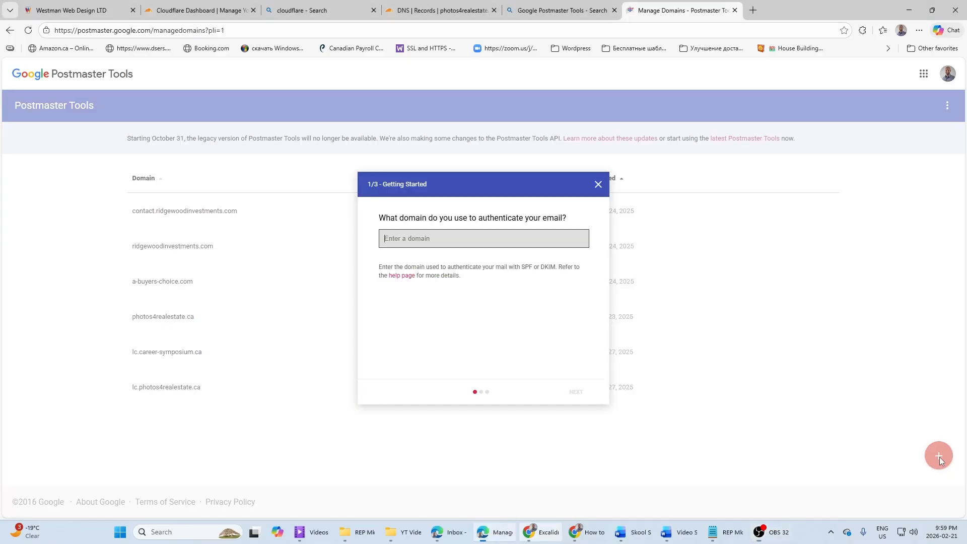
left_click(409, 237)
type("lc.repmkt.com")
left_click(575, 391)
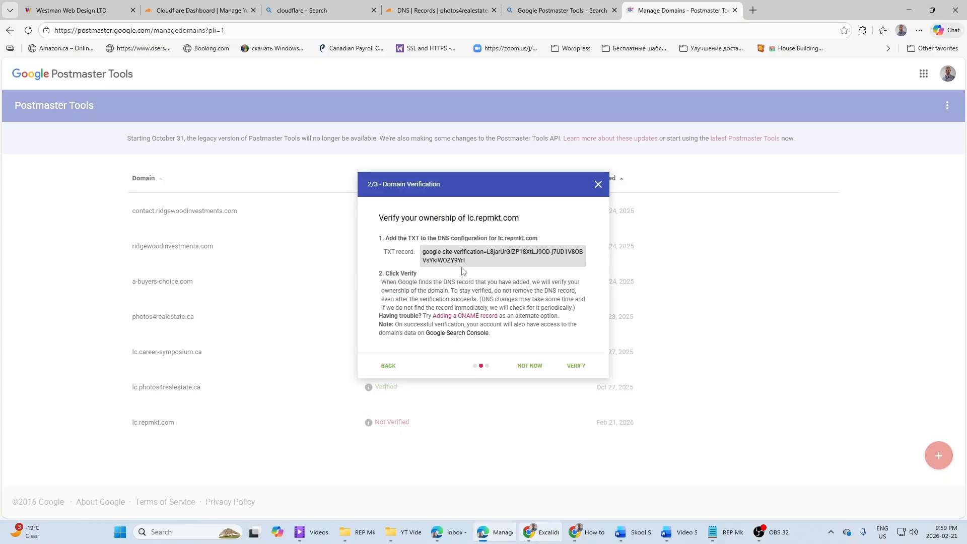
Step: Switch to Cloudflare, fill in a TXT record named lc with the Google site verification token, and finish the domain verification in Postmaster Tools
left_click(438, 10)
left_click(320, 337)
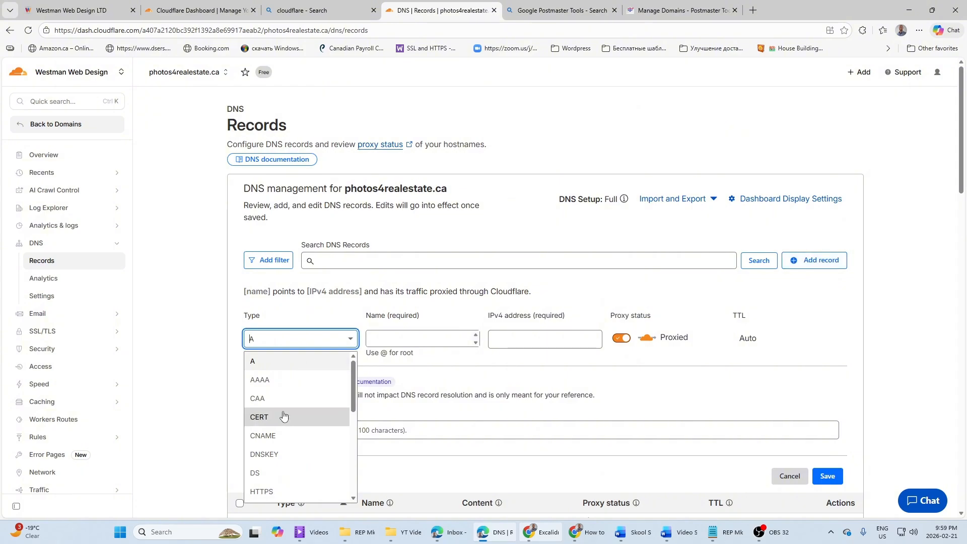
scroll(261, 458, "down", 2)
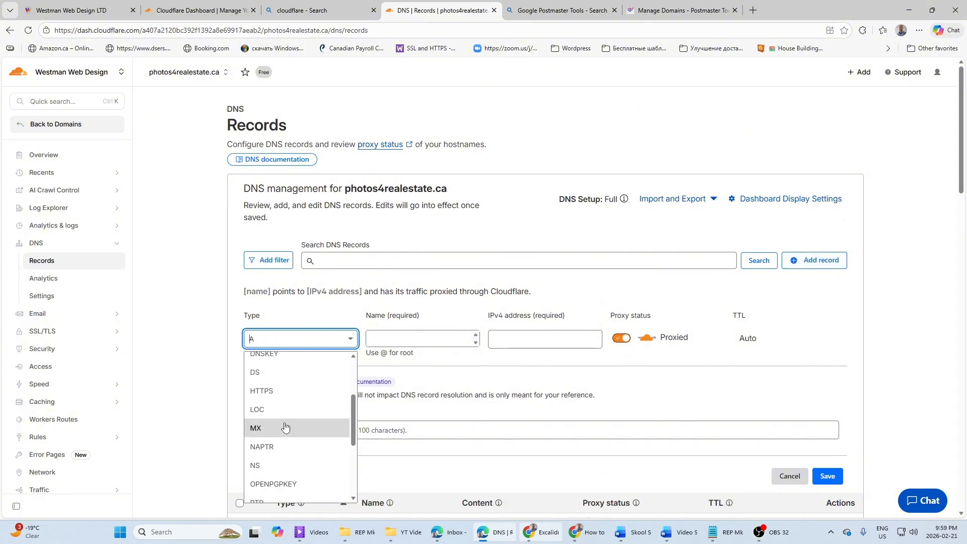
scroll(275, 460, "down", 2)
scroll(278, 466, "down", 2)
left_click(262, 476)
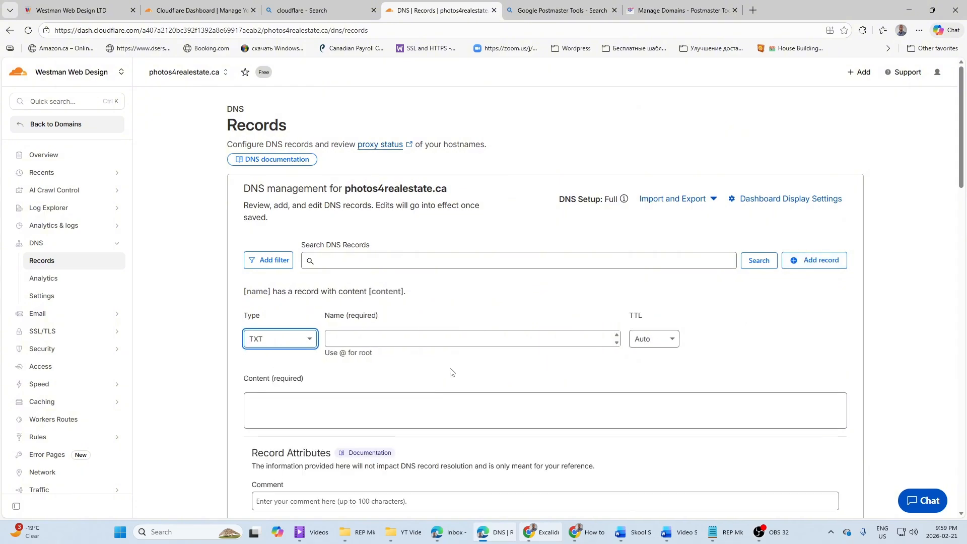
left_click(365, 341)
type("lc")
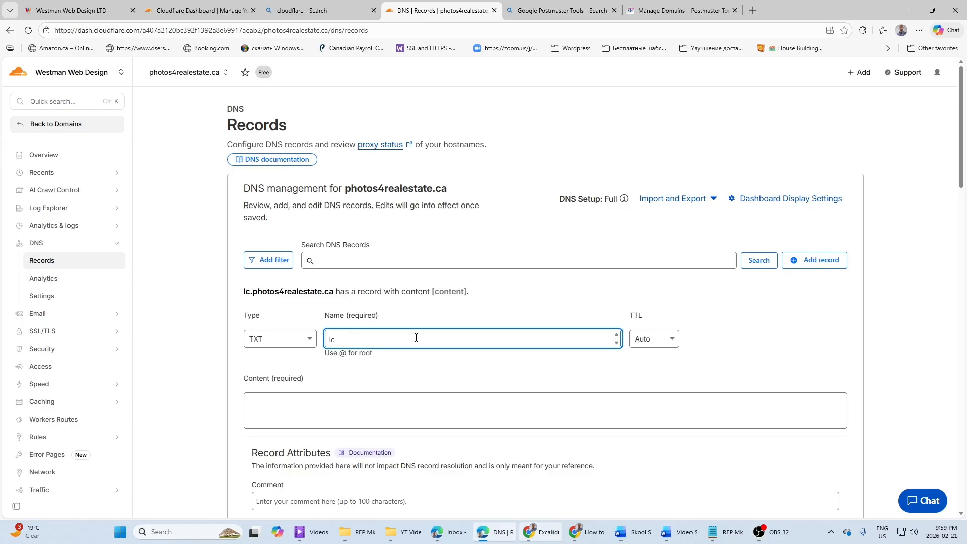
left_click(287, 395)
type("google-site-verification=L8jarUrGiZP18XtLJ9OD-j7UD1V8OBVsYkiWOZY9Yrl")
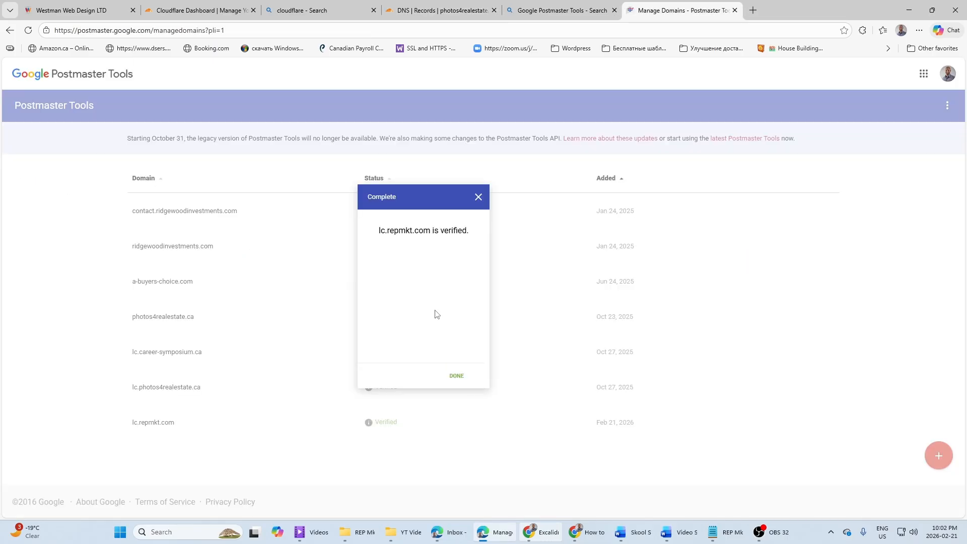
left_click(458, 376)
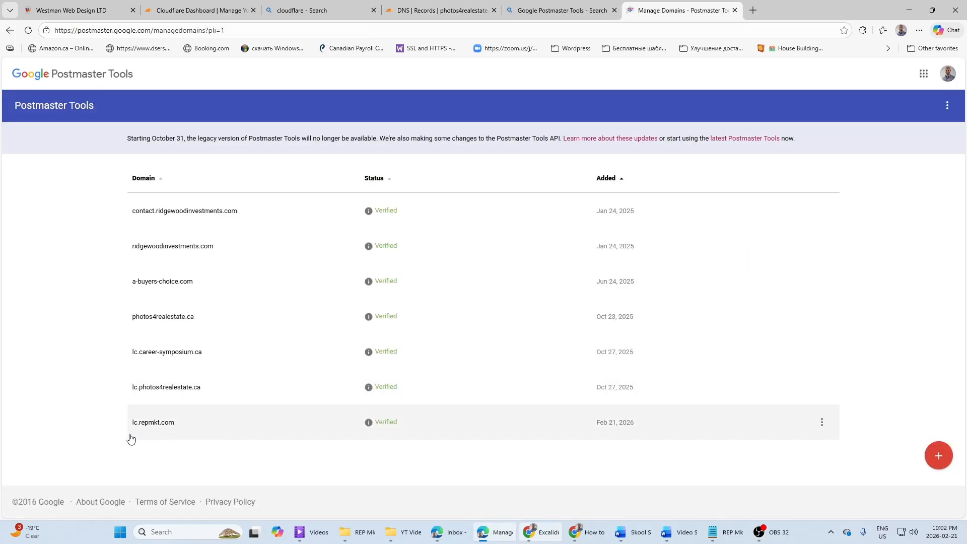